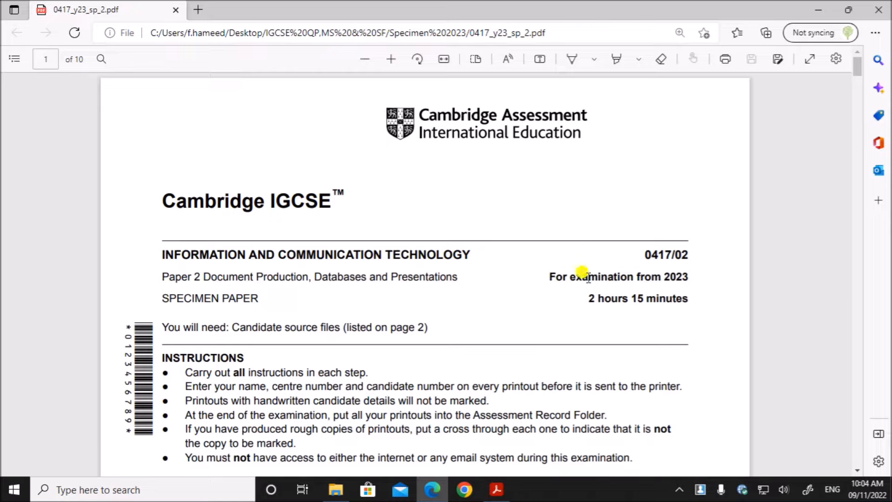
- Following Task 1 of the exam paper, open the SP02EVIDENCE file from the Specimen 2023 P2 folder and enable editing
{"action": "scroll", "coordinate": [669, 360], "scroll_direction": "down", "scroll_amount": 15}
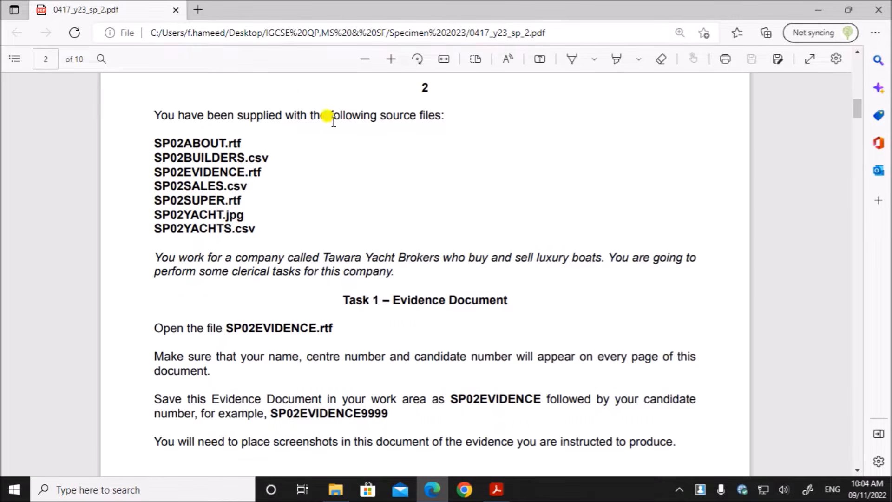
{"action": "left_click", "coordinate": [335, 489]}
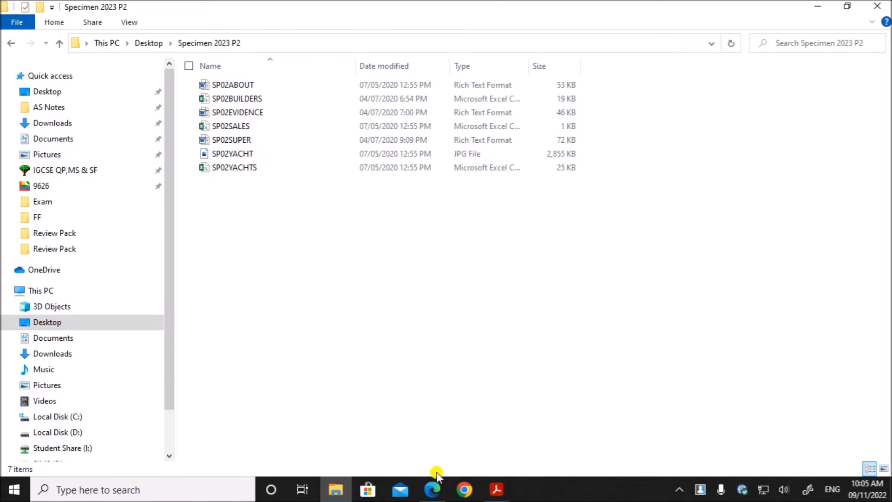
{"action": "left_click", "coordinate": [432, 488]}
{"action": "scroll", "coordinate": [200, 261], "scroll_direction": "down", "scroll_amount": 2}
{"action": "scroll", "coordinate": [208, 266], "scroll_direction": "down", "scroll_amount": 1}
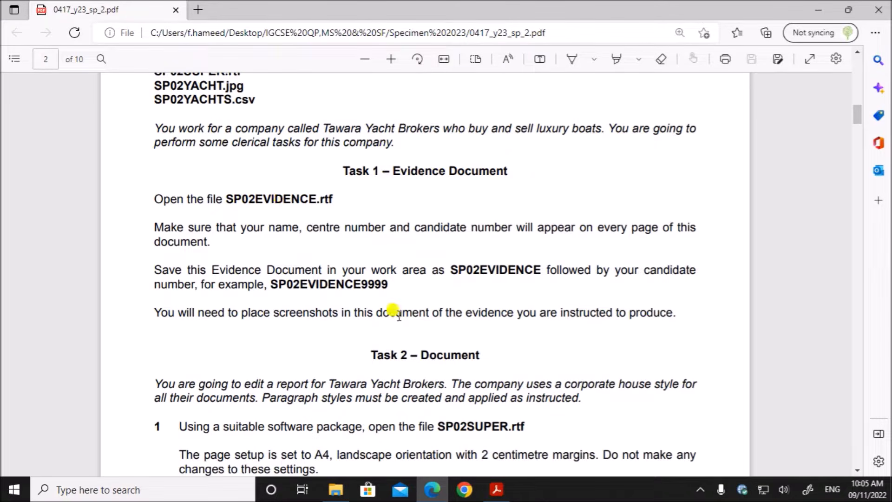
{"action": "left_click", "coordinate": [335, 489]}
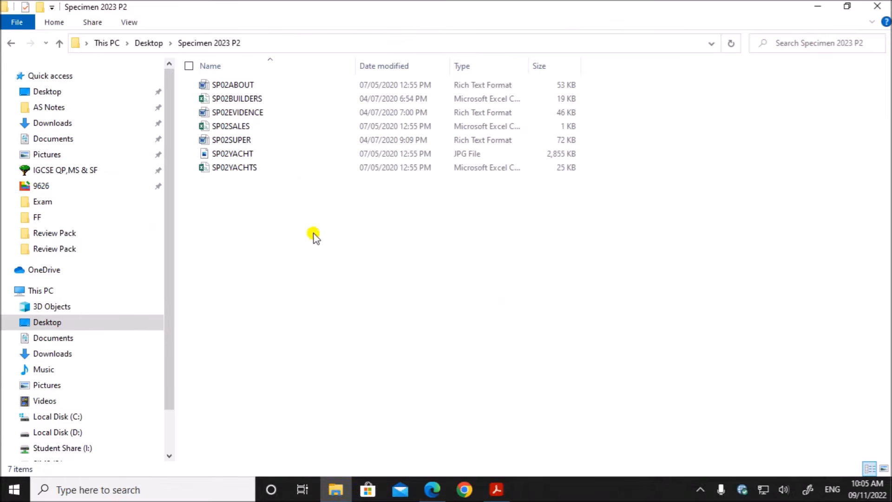
{"action": "left_click", "coordinate": [257, 113]}
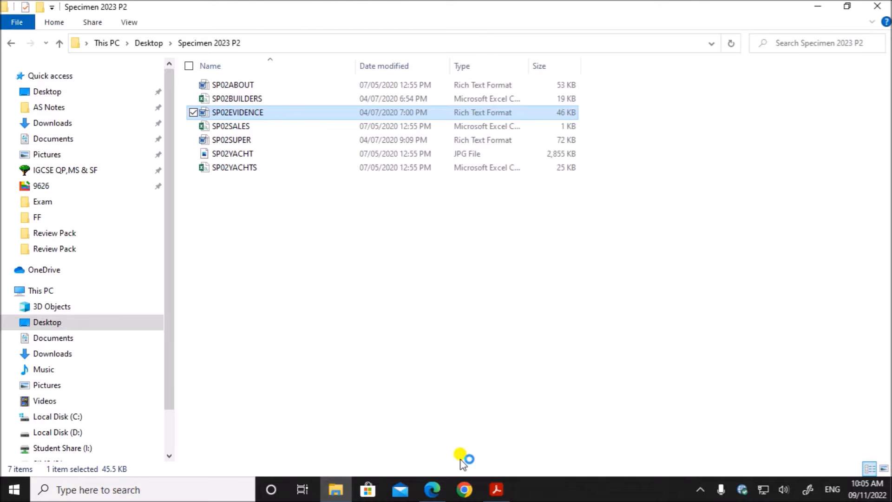
{"action": "left_click", "coordinate": [429, 492]}
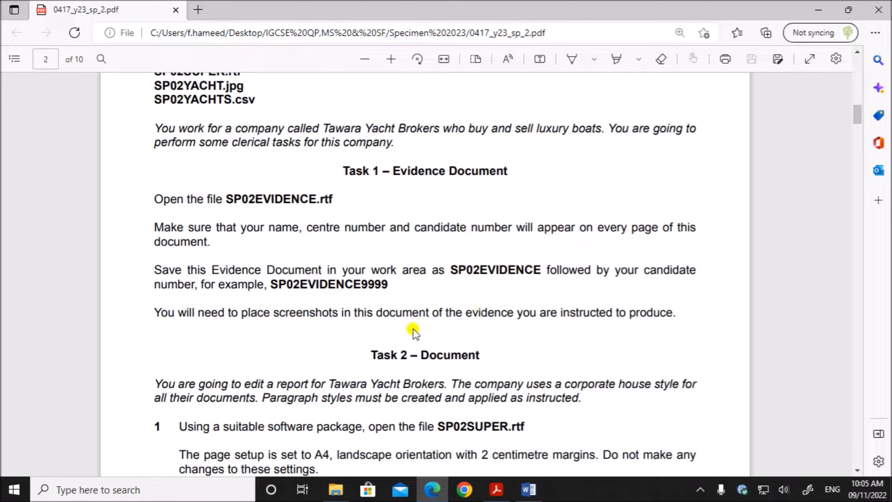
{"action": "left_click", "coordinate": [524, 491]}
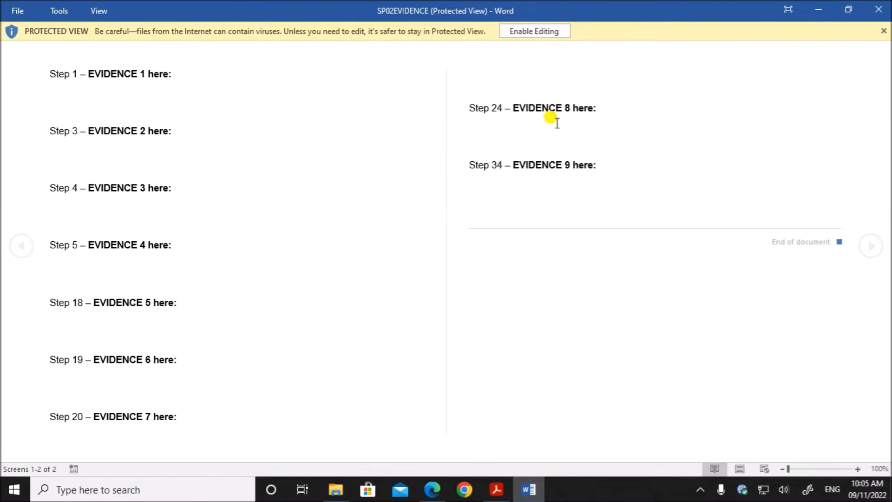
{"action": "left_click", "coordinate": [529, 35]}
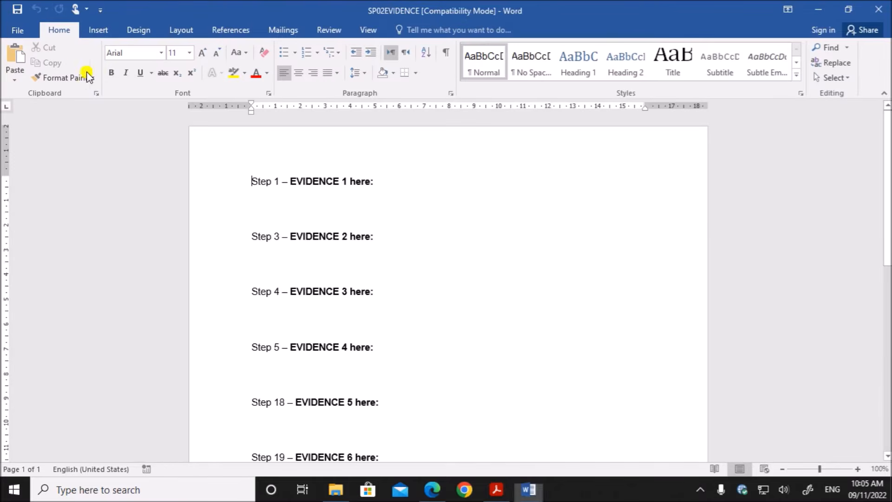
- Add a Blank (Three Columns) header containing the text Name, the centre number and the candidate number
{"action": "left_click", "coordinate": [95, 33]}
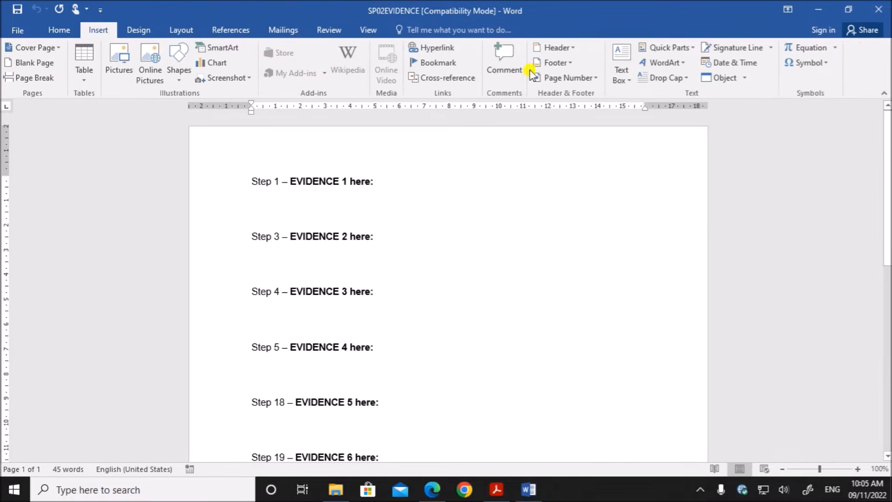
{"action": "left_click", "coordinate": [558, 47]}
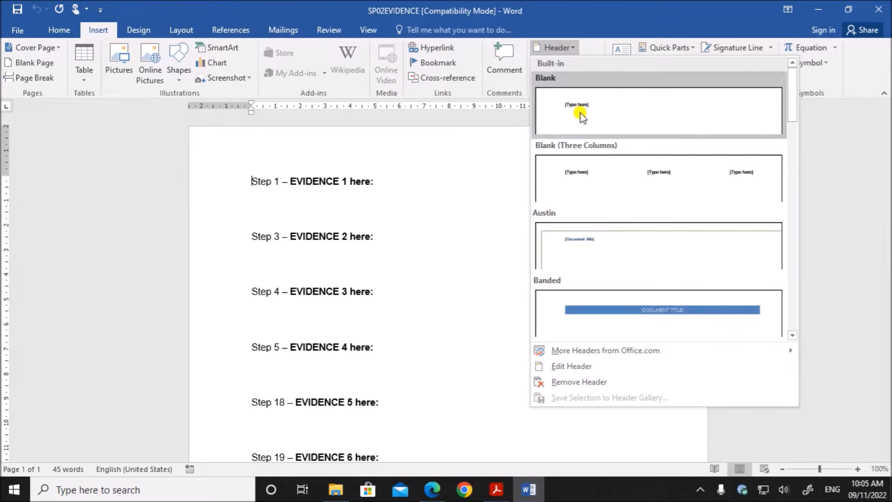
{"action": "left_click", "coordinate": [604, 177]}
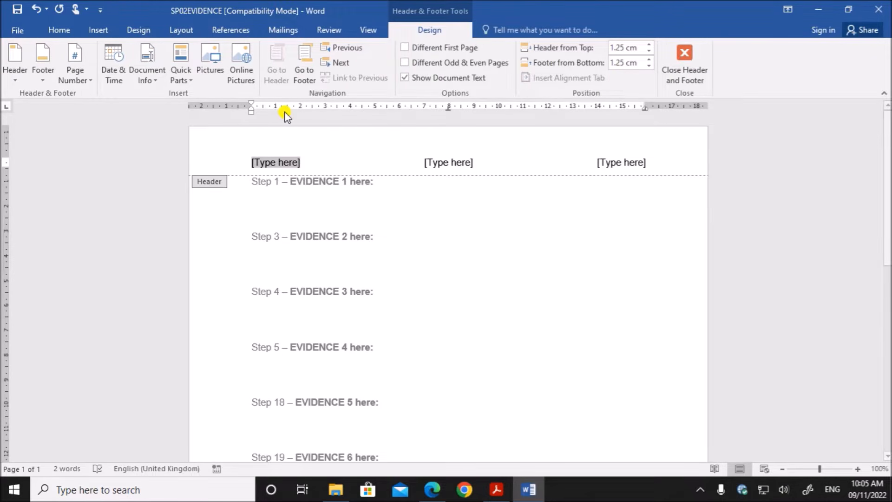
{"action": "type", "text": "Name"}
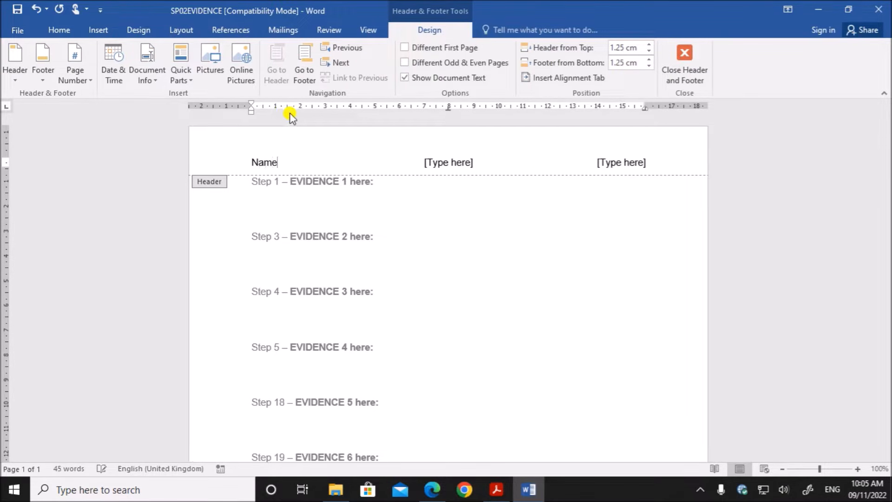
{"action": "left_click", "coordinate": [444, 163]}
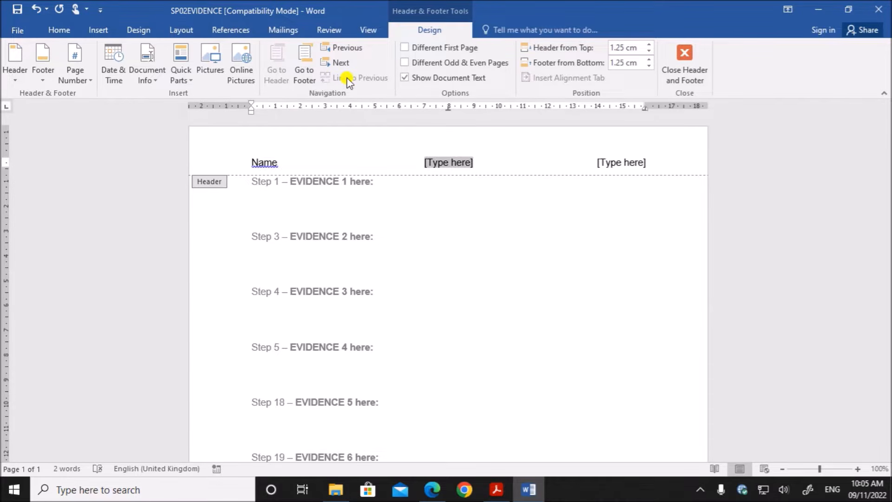
{"action": "type", "text": "ZZ123"}
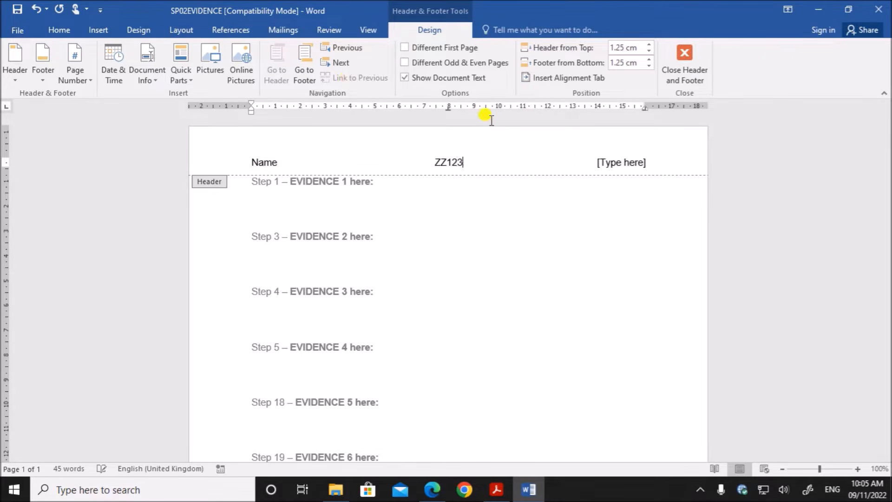
{"action": "left_click", "coordinate": [614, 162]}
{"action": "type", "text": "1234"}
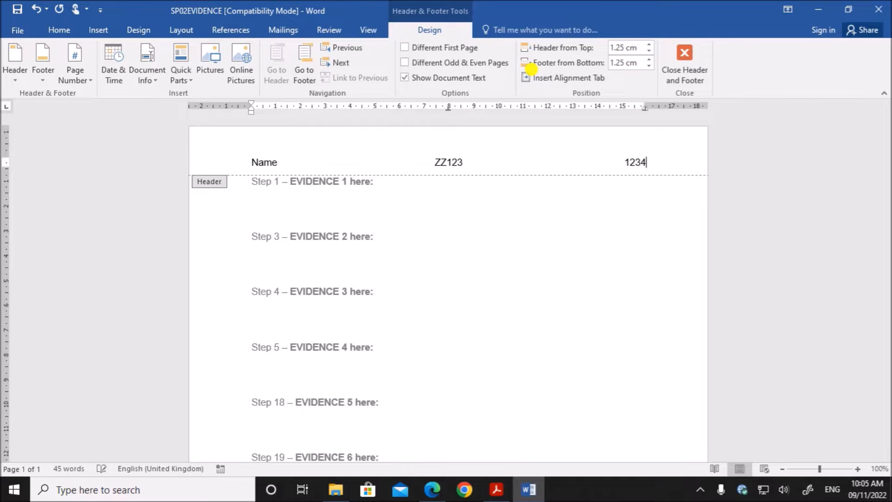
{"action": "left_click", "coordinate": [685, 63]}
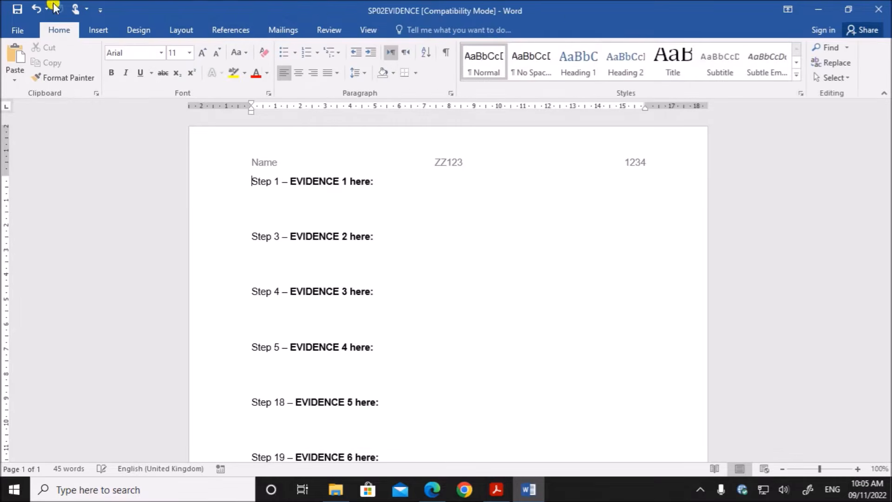
- Save the evidence document in the Specimen 2023 P2 folder as a Word Document named SP02EVIDENCE followed by the candidate number
{"action": "left_click", "coordinate": [22, 29]}
{"action": "left_click", "coordinate": [37, 162]}
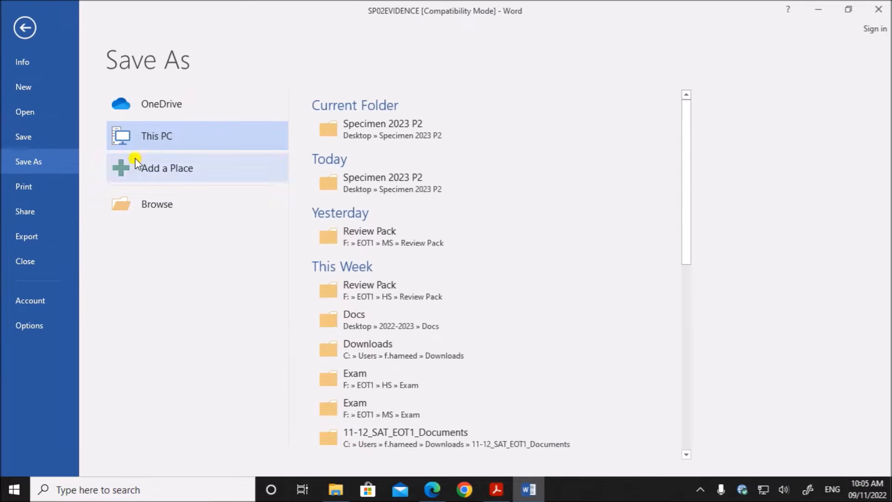
{"action": "left_click", "coordinate": [393, 130]}
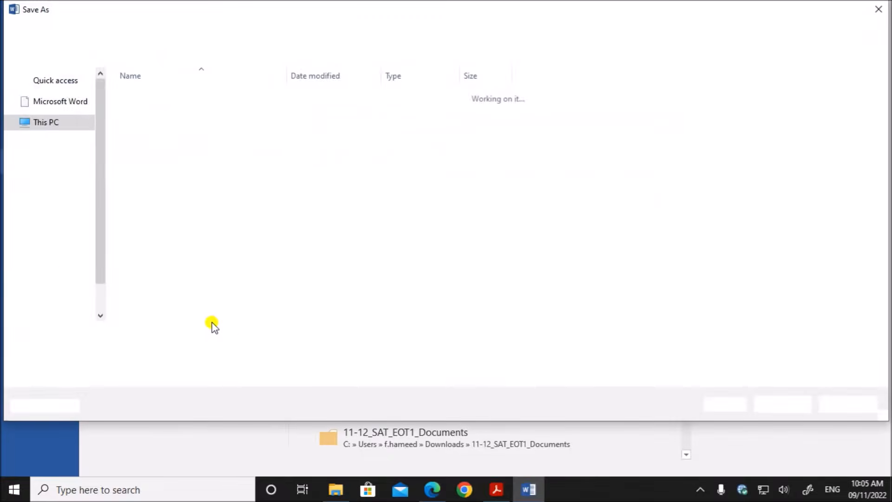
{"action": "left_click", "coordinate": [155, 335]}
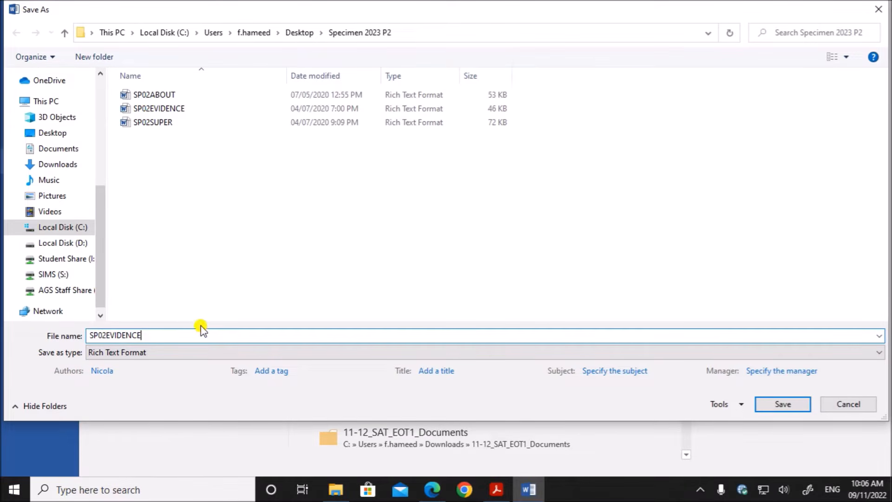
{"action": "type", "text": "1234"}
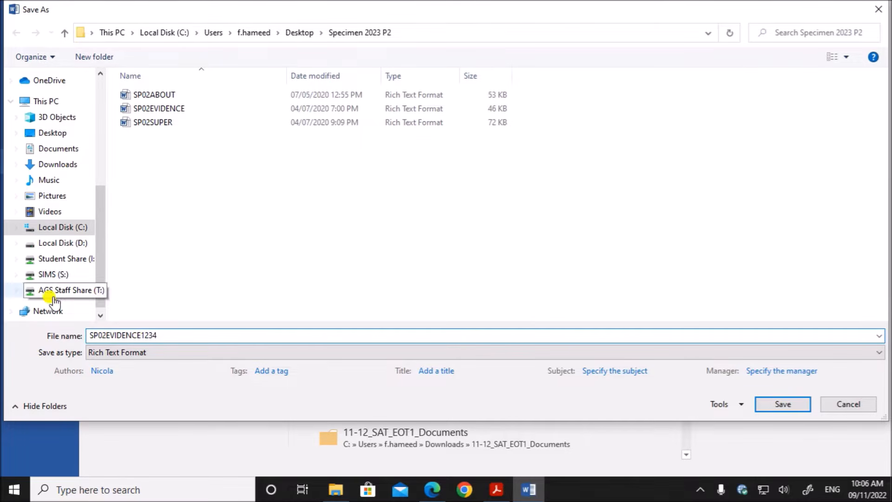
{"action": "left_click_drag", "start_coordinate": [142, 336], "coordinate": [164, 336]}
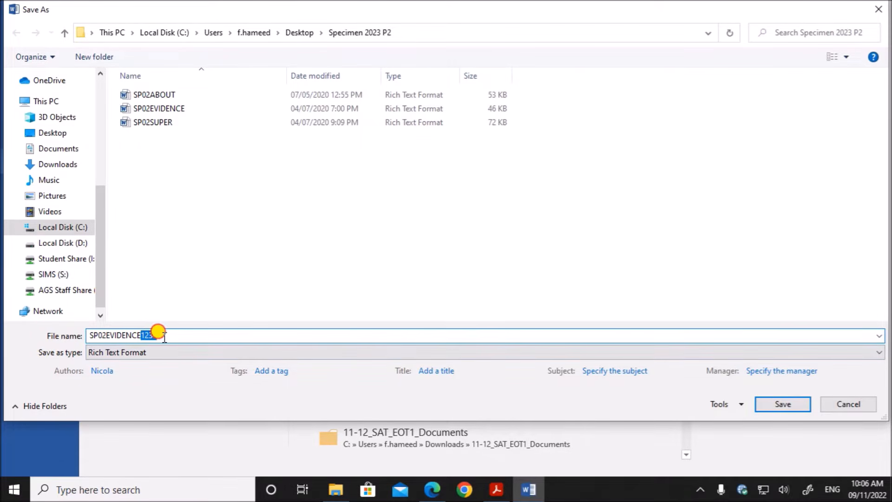
{"action": "left_click", "coordinate": [169, 353]}
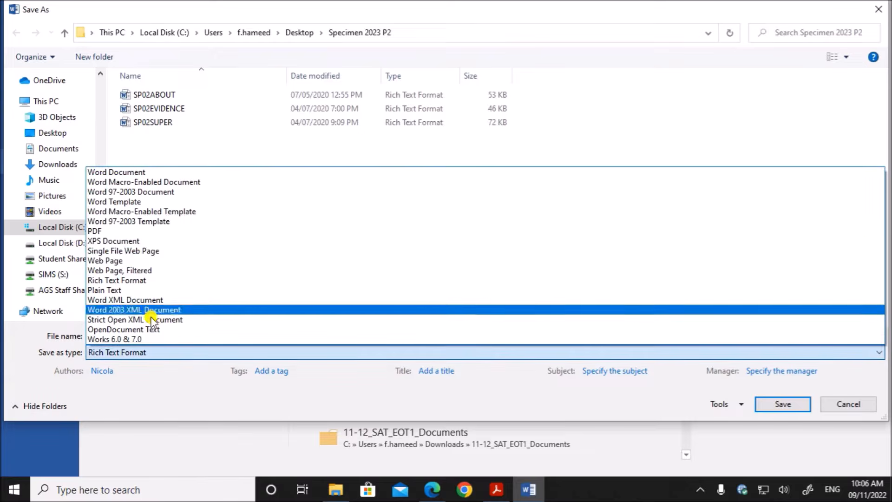
{"action": "left_click", "coordinate": [157, 172]}
{"action": "left_click", "coordinate": [783, 450]}
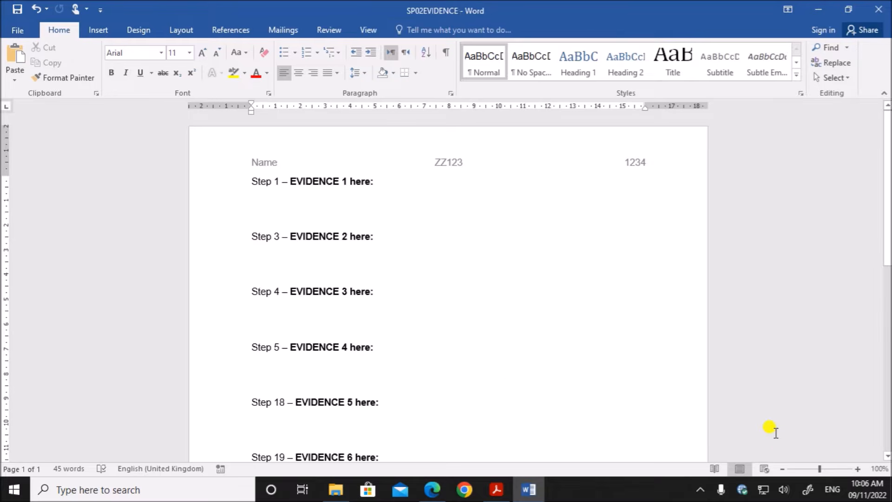
- Following Task 2, question 1 of the exam paper, open the SP02SUPER file from the Specimen 2023 P2 folder in Word
{"action": "left_click", "coordinate": [434, 489]}
{"action": "scroll", "coordinate": [394, 383], "scroll_direction": "down", "scroll_amount": 4}
{"action": "scroll", "coordinate": [371, 325], "scroll_direction": "up", "scroll_amount": 3}
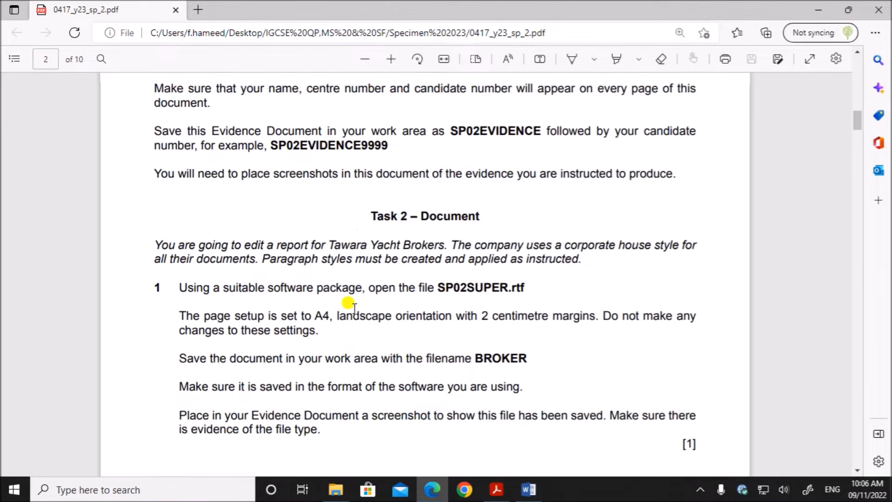
{"action": "scroll", "coordinate": [400, 299], "scroll_direction": "down", "scroll_amount": 1}
{"action": "scroll", "coordinate": [354, 307], "scroll_direction": "down", "scroll_amount": 1}
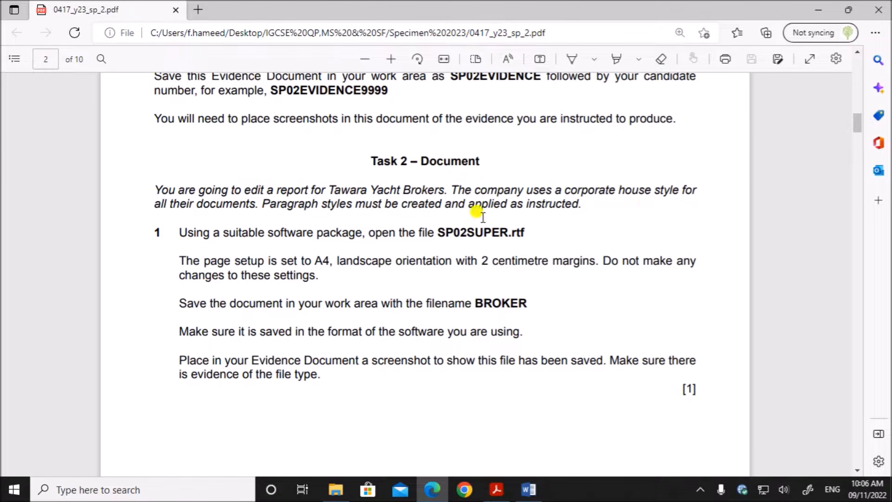
{"action": "scroll", "coordinate": [242, 263], "scroll_direction": "down", "scroll_amount": 3}
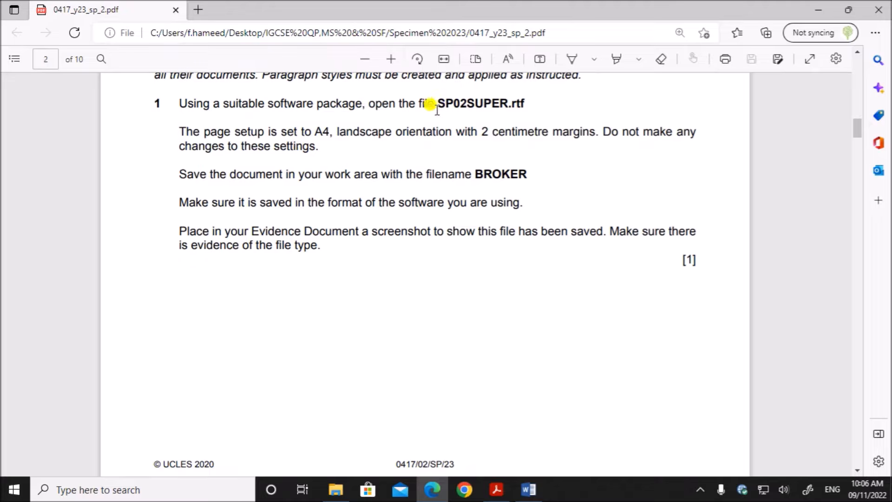
{"action": "left_click_drag", "start_coordinate": [434, 103], "coordinate": [530, 104]}
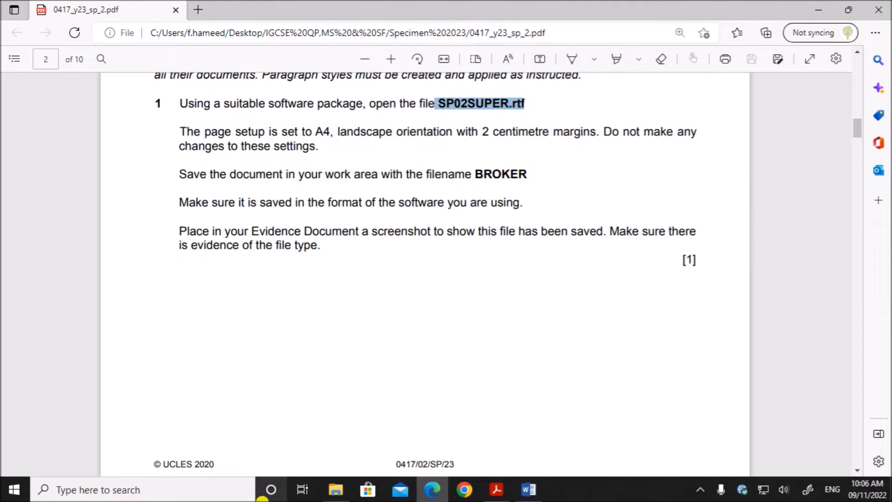
{"action": "left_click", "coordinate": [329, 491]}
{"action": "left_click", "coordinate": [246, 154]}
{"action": "double_click", "coordinate": [246, 154]}
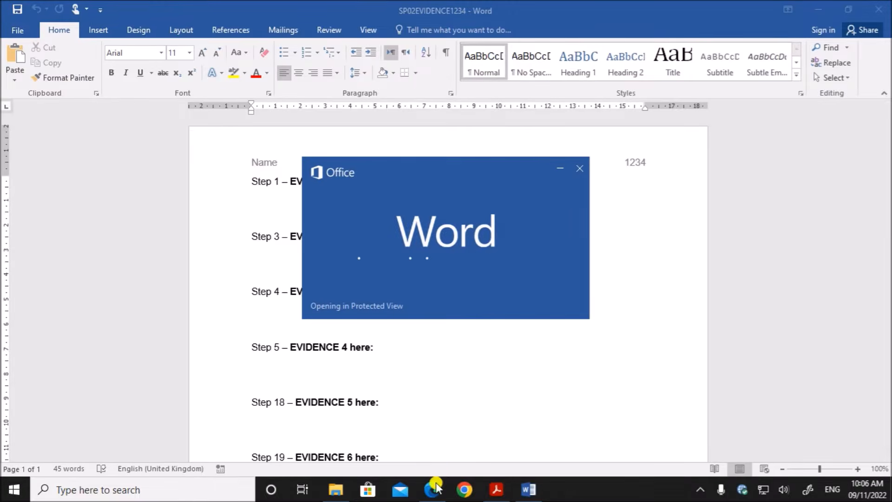
- Read question 1's instructions in the exam paper on page setup, the filename BROKER and the file format
{"action": "left_click", "coordinate": [432, 489]}
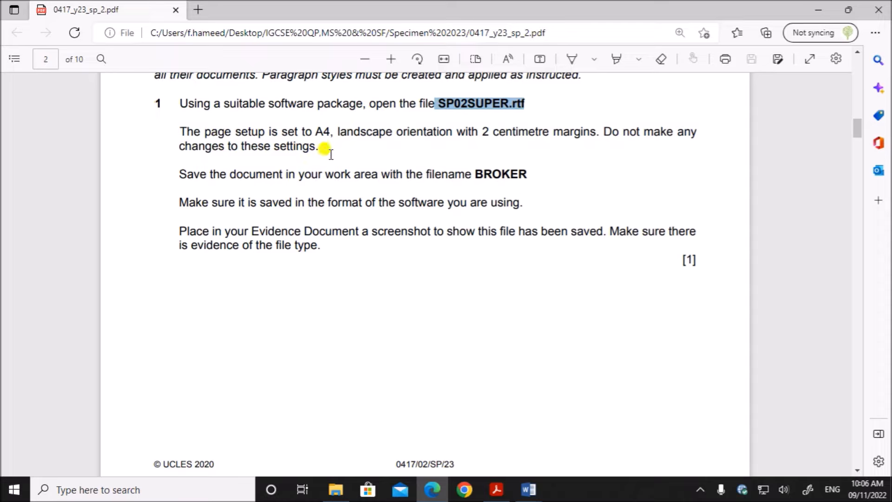
{"action": "left_click_drag", "start_coordinate": [476, 175], "coordinate": [528, 174]}
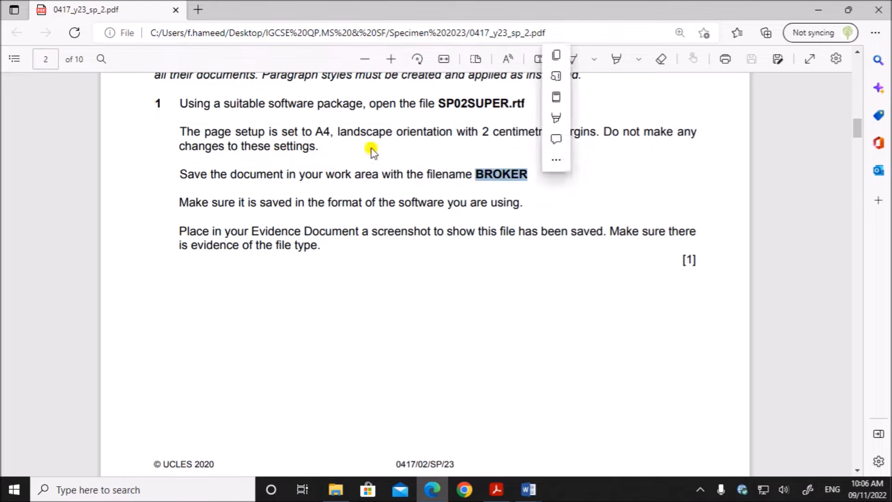
{"action": "left_click_drag", "start_coordinate": [204, 131], "coordinate": [320, 145]}
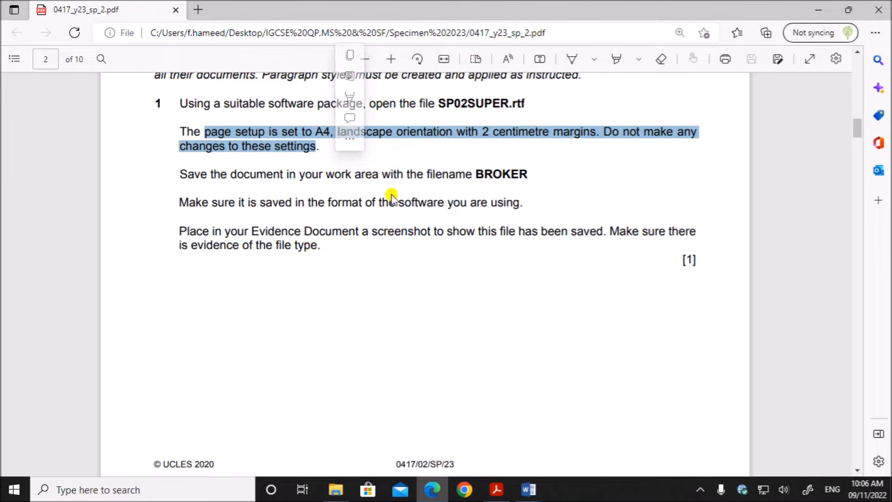
{"action": "left_click_drag", "start_coordinate": [466, 173], "coordinate": [518, 172]}
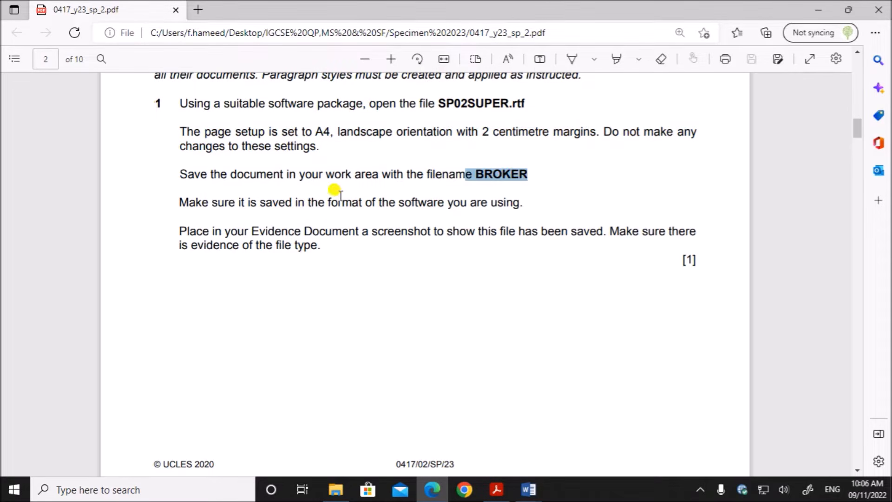
{"action": "left_click_drag", "start_coordinate": [308, 204], "coordinate": [446, 205]}
{"action": "mouse_move", "coordinate": [524, 485]}
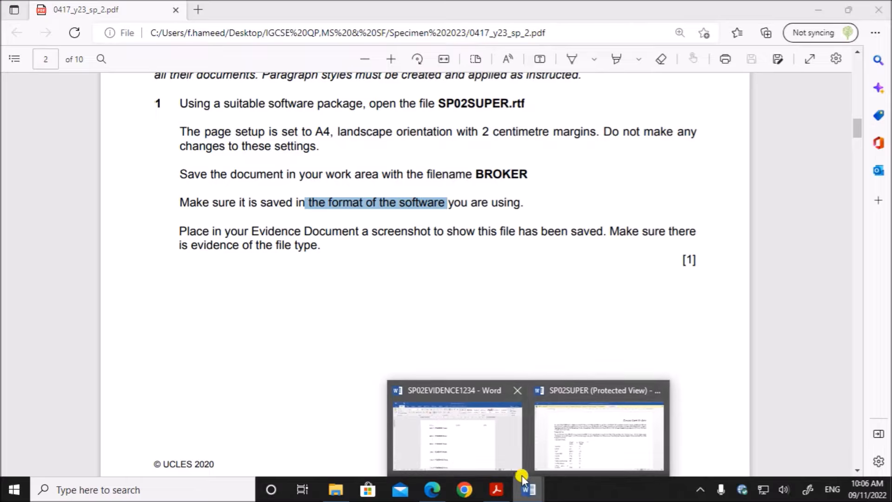
- Enable editing of SP02SUPER and save it in the Specimen 2023 P2 folder as a Word Document named BROKER
{"action": "left_click", "coordinate": [572, 450]}
{"action": "left_click", "coordinate": [541, 28]}
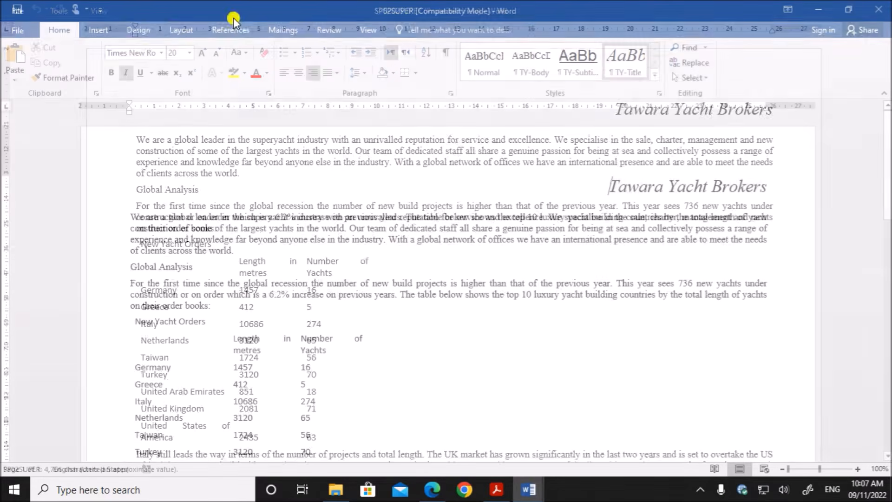
{"action": "left_click", "coordinate": [19, 29]}
{"action": "left_click", "coordinate": [45, 161]}
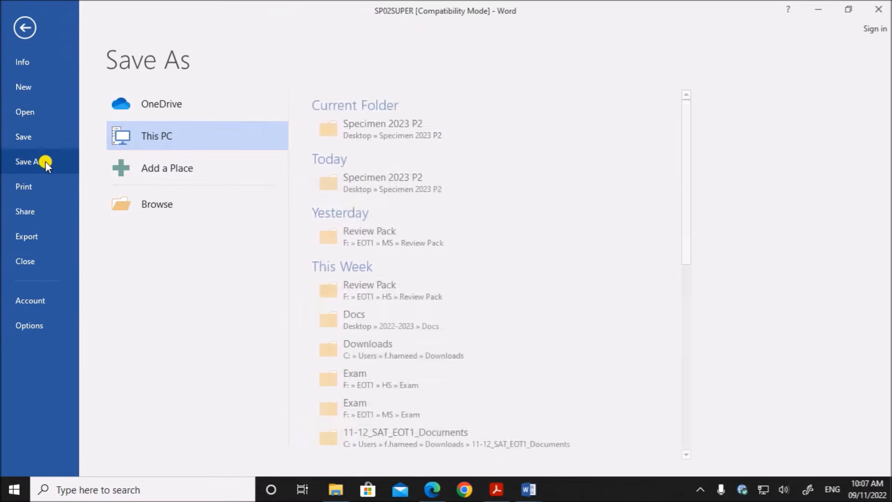
{"action": "left_click", "coordinate": [377, 129]}
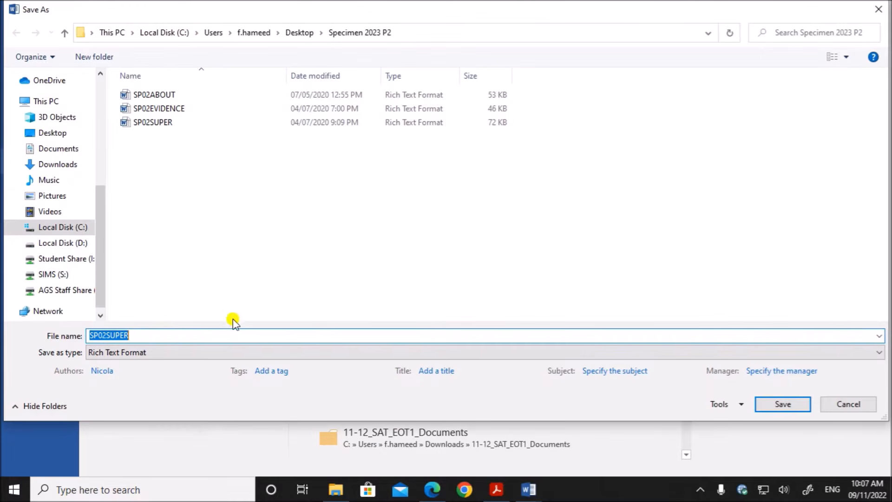
{"action": "type", "text": "BROKER"}
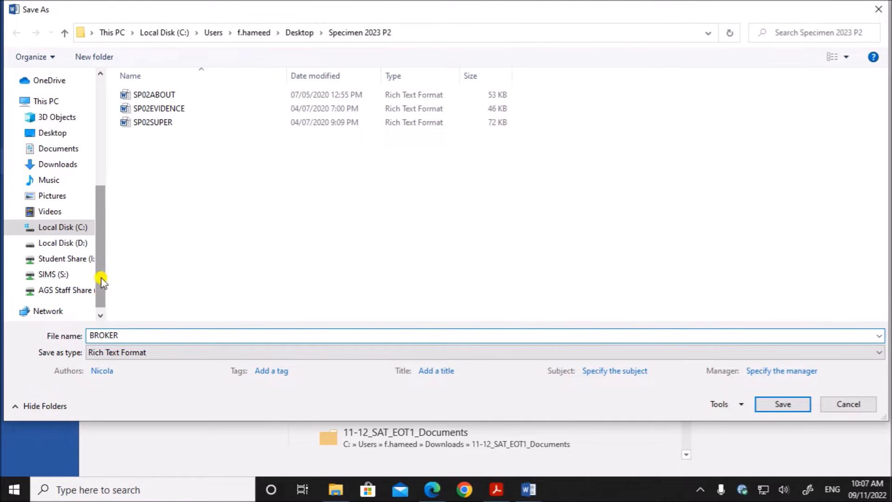
{"action": "left_click", "coordinate": [127, 354]}
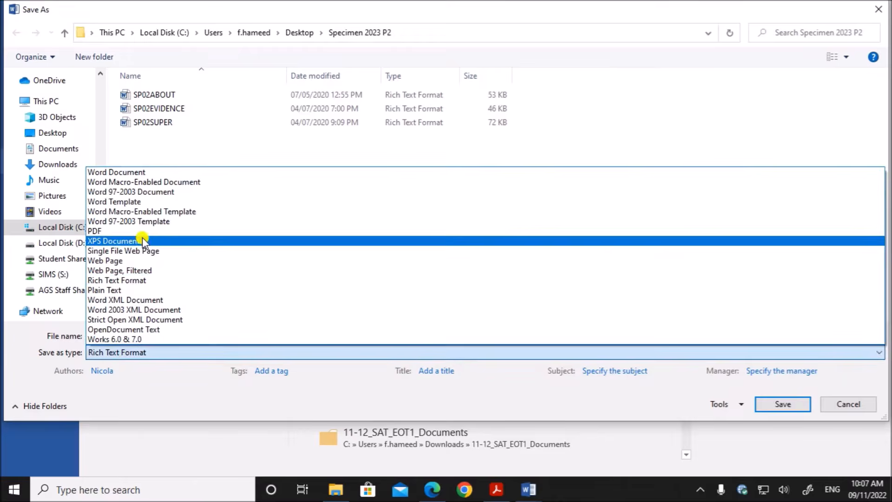
{"action": "left_click", "coordinate": [144, 172]}
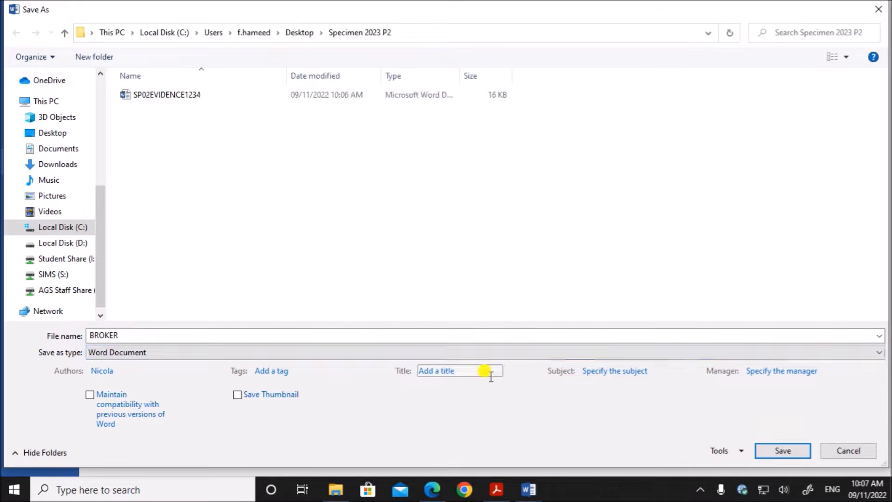
{"action": "left_click", "coordinate": [783, 451]}
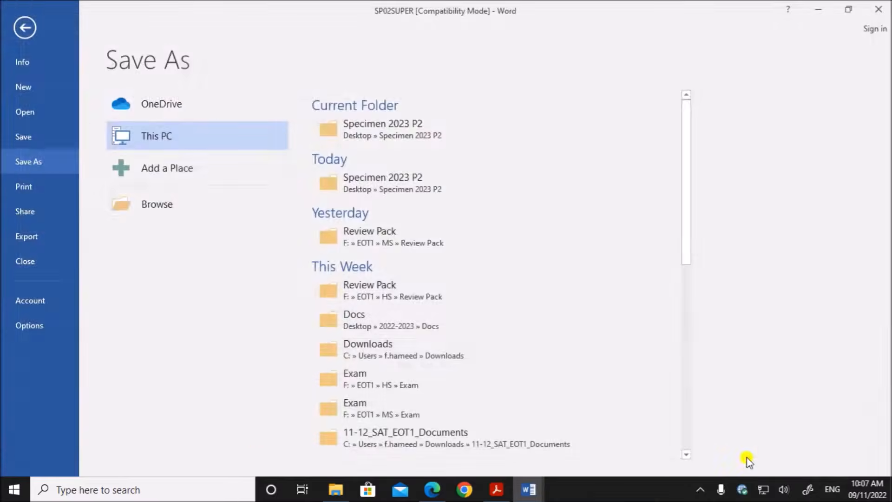
- Following question 1's evidence instruction, select BROKER in the Specimen 2023 P2 folder in File Explorer and widen the Type column to show full file types
{"action": "mouse_move", "coordinate": [435, 495]}
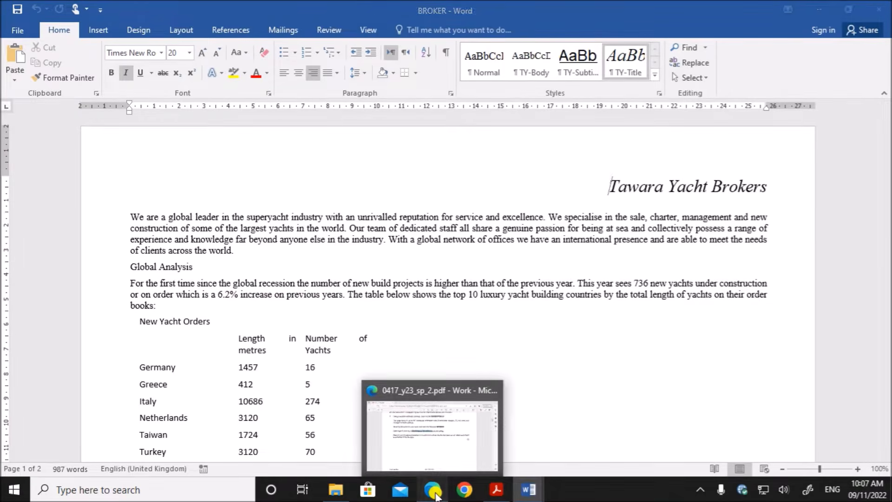
{"action": "left_click", "coordinate": [396, 392]}
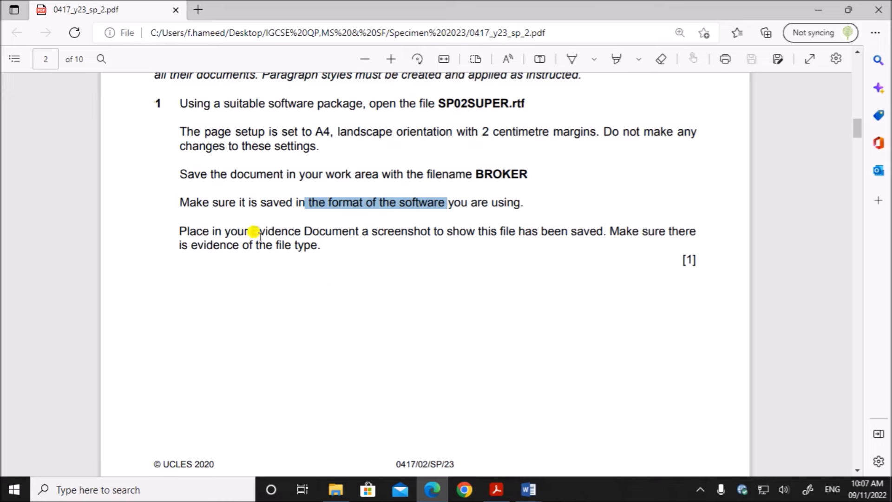
{"action": "left_click_drag", "start_coordinate": [254, 233], "coordinate": [333, 243]}
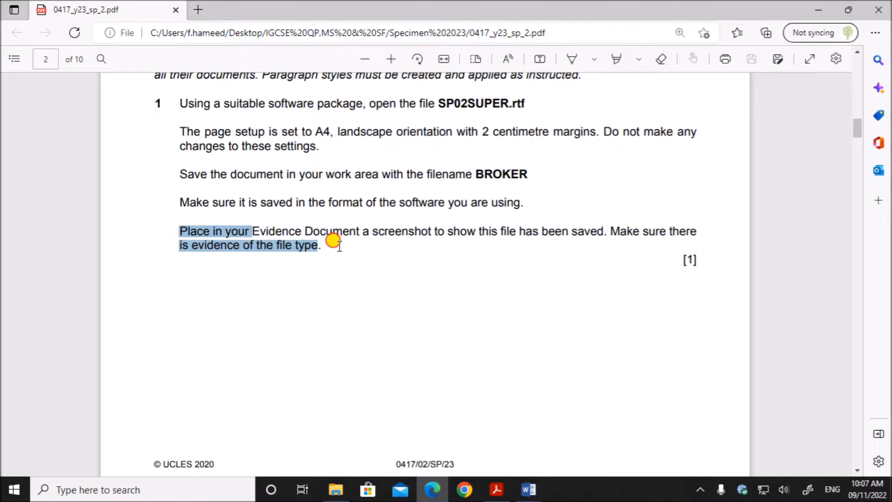
{"action": "left_click", "coordinate": [367, 279]}
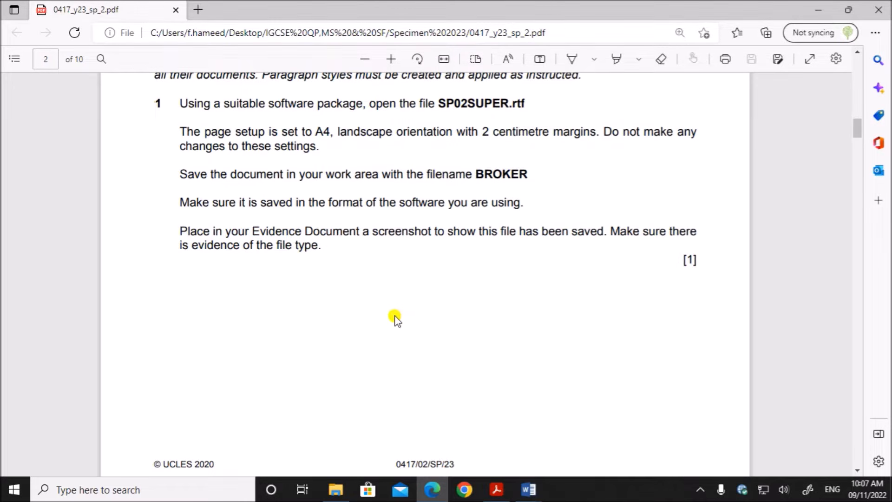
{"action": "left_click", "coordinate": [335, 489]}
{"action": "left_click", "coordinate": [281, 233]}
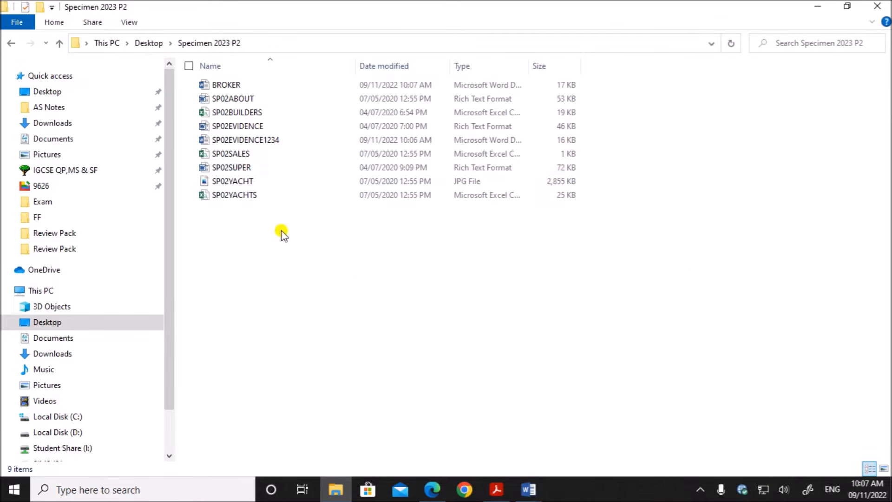
{"action": "left_click", "coordinate": [258, 89]}
{"action": "left_click_drag", "start_coordinate": [528, 66], "coordinate": [589, 63]}
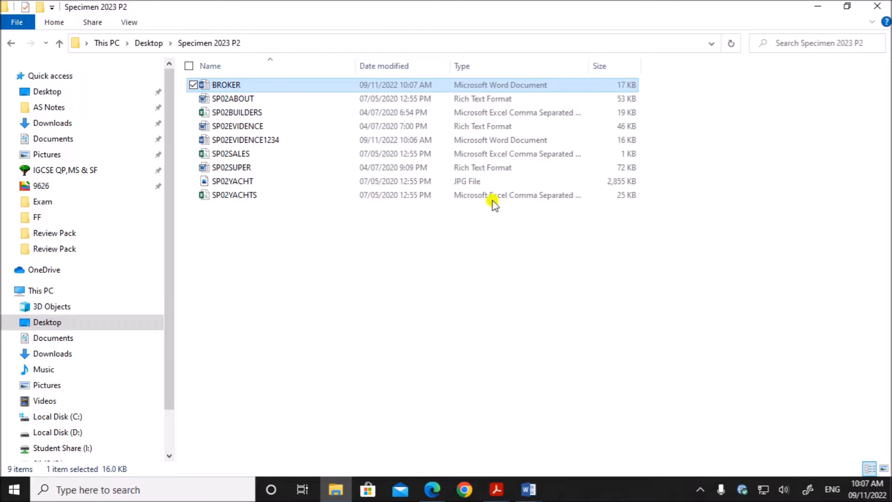
- Capture the Specimen 2023 P2 file list, including the BROKER name and file type, with the Snipping Tool
{"action": "left_click", "coordinate": [186, 491]}
{"action": "type", "text": "sni"}
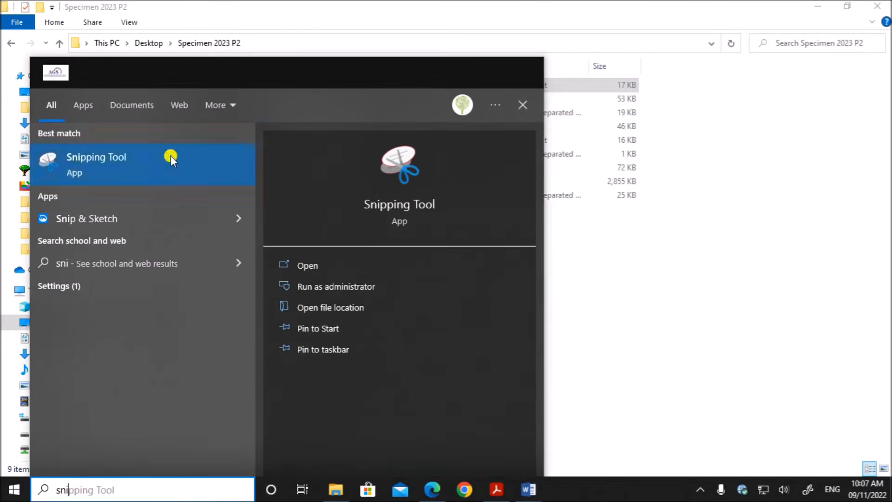
{"action": "left_click", "coordinate": [171, 155]}
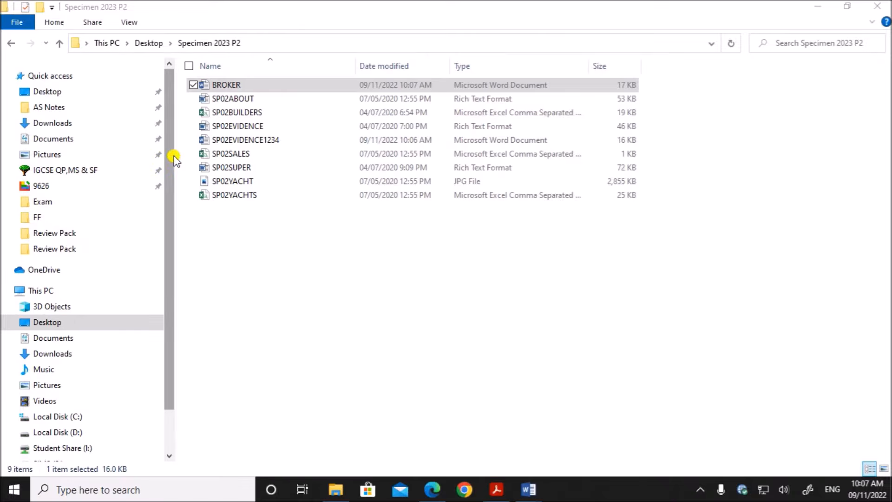
{"action": "left_click", "coordinate": [691, 324]}
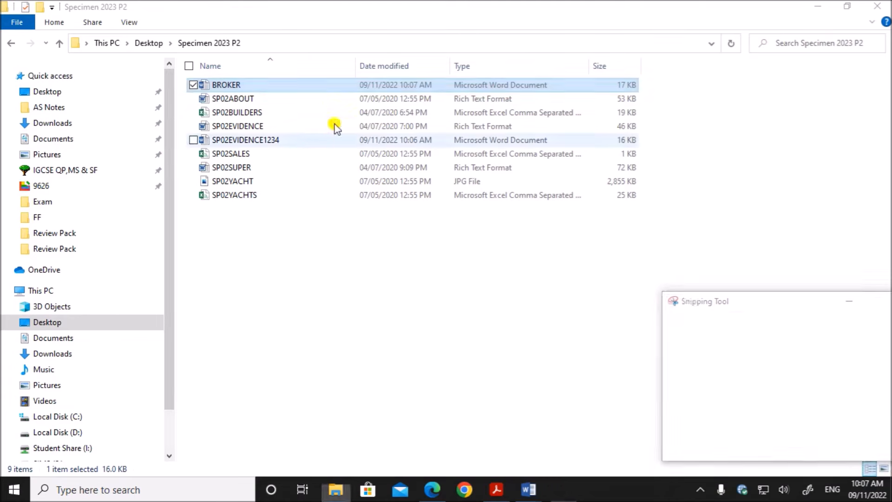
{"action": "left_click_drag", "start_coordinate": [174, 34], "coordinate": [646, 224]}
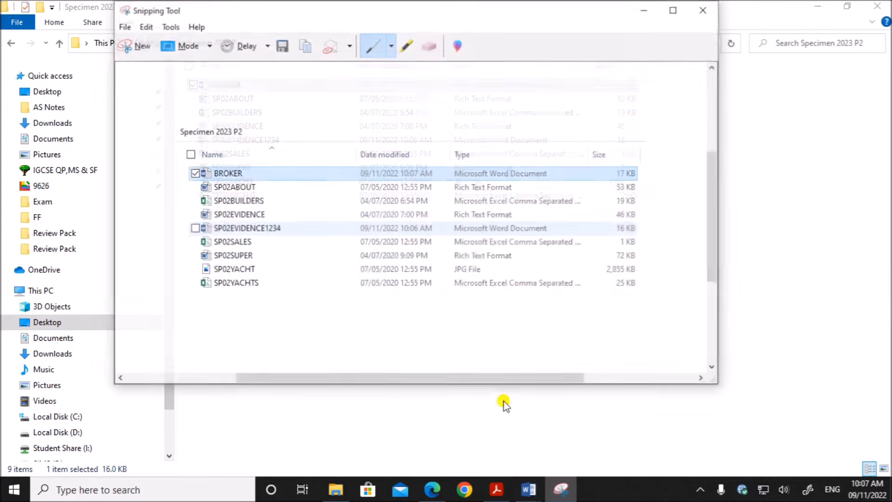
- Paste the file list screenshot under Step 1 – EVIDENCE 1 in the Word evidence document
{"action": "mouse_move", "coordinate": [528, 491]}
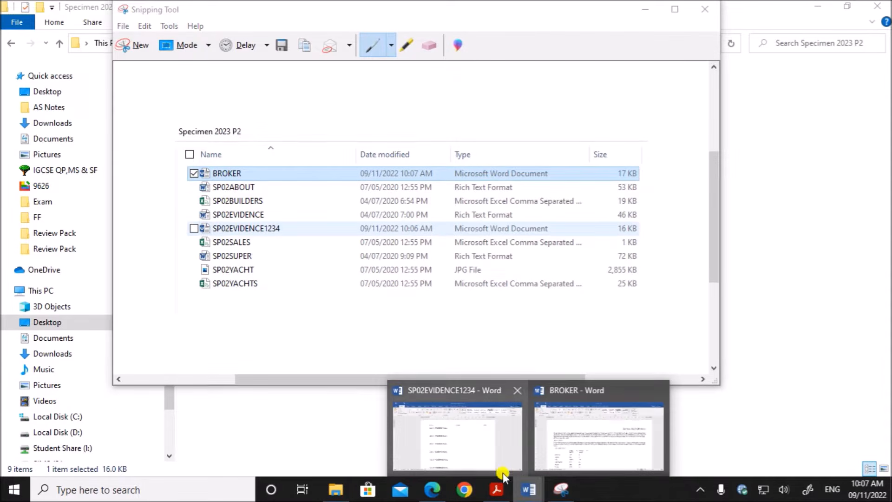
{"action": "left_click", "coordinate": [434, 428]}
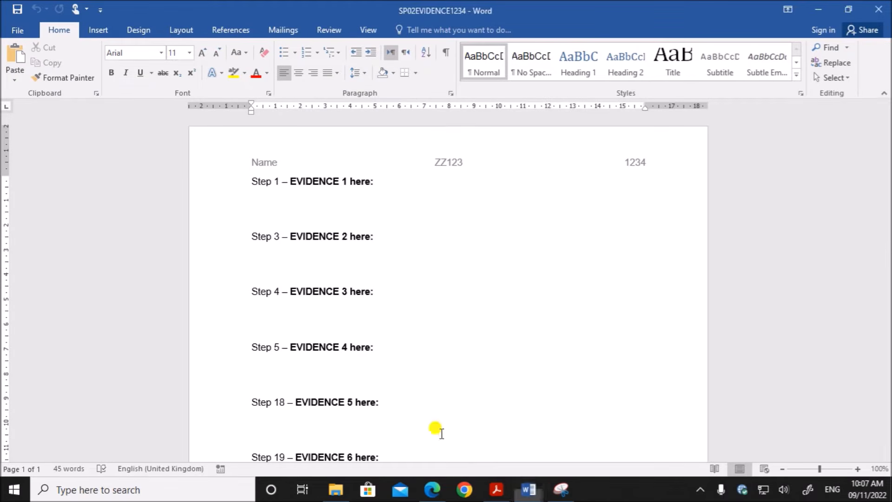
{"action": "left_click", "coordinate": [260, 200]}
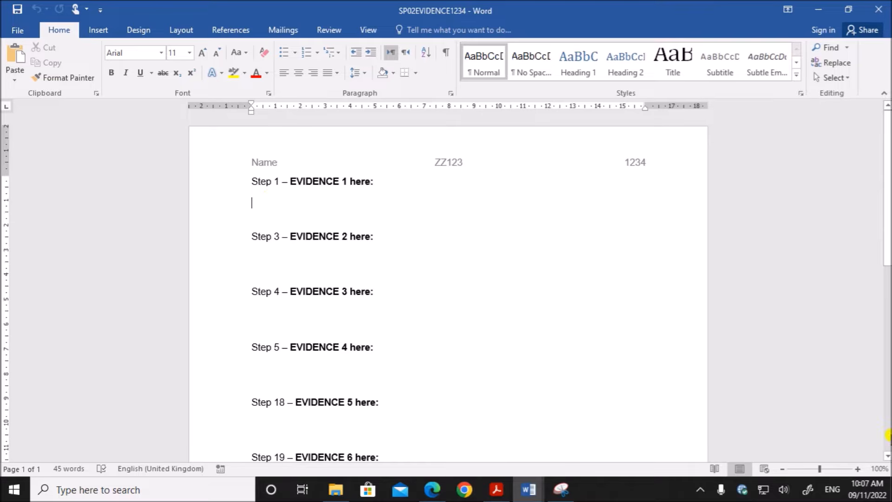
{"action": "left_click", "coordinate": [858, 469]}
{"action": "left_click", "coordinate": [858, 469]}
{"action": "left_click", "coordinate": [858, 469]}
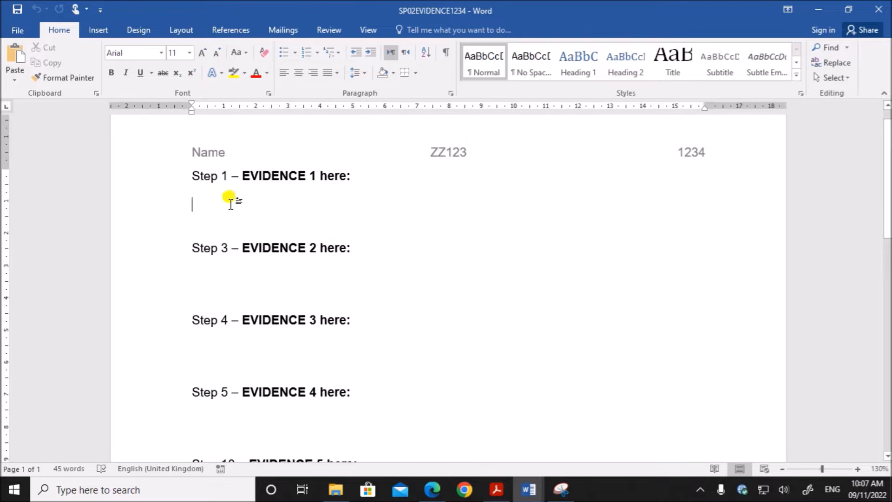
{"action": "key", "text": "ctrl+v"}
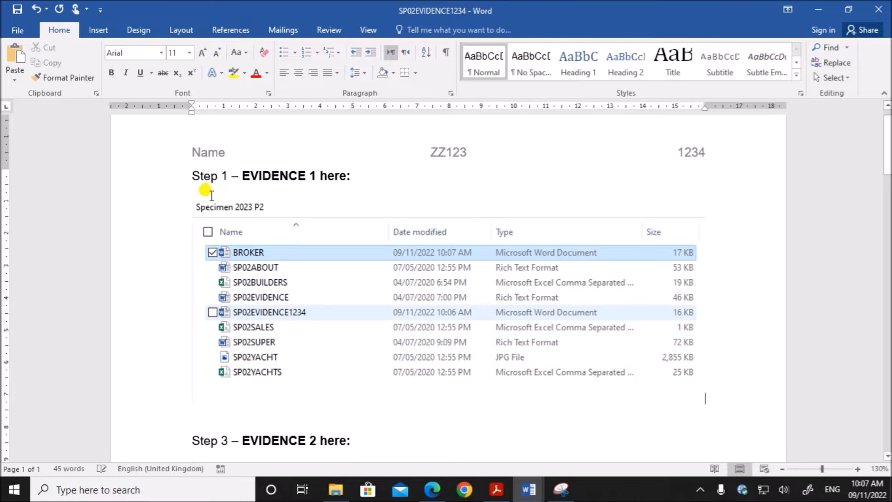
{"action": "scroll", "coordinate": [325, 353], "scroll_direction": "down", "scroll_amount": 1}
{"action": "scroll", "coordinate": [337, 370], "scroll_direction": "down", "scroll_amount": 1}
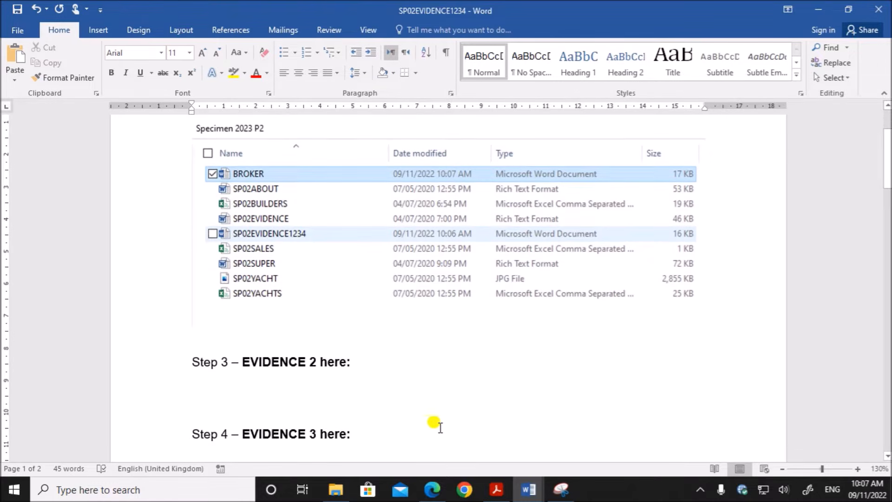
- Following question 2 of the exam paper, insert a Blank (Three Columns) footer in the BROKER document
{"action": "left_click", "coordinate": [432, 489]}
{"action": "scroll", "coordinate": [391, 390], "scroll_direction": "down", "scroll_amount": 10}
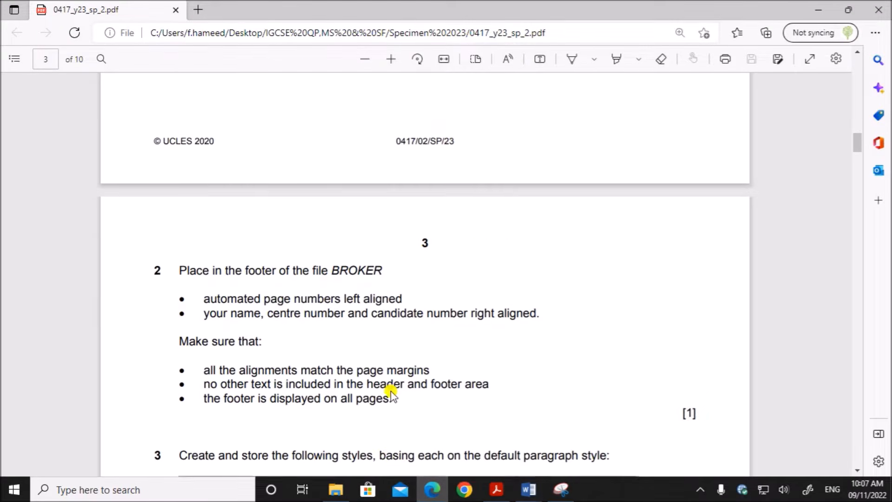
{"action": "left_click_drag", "start_coordinate": [303, 139], "coordinate": [375, 140]}
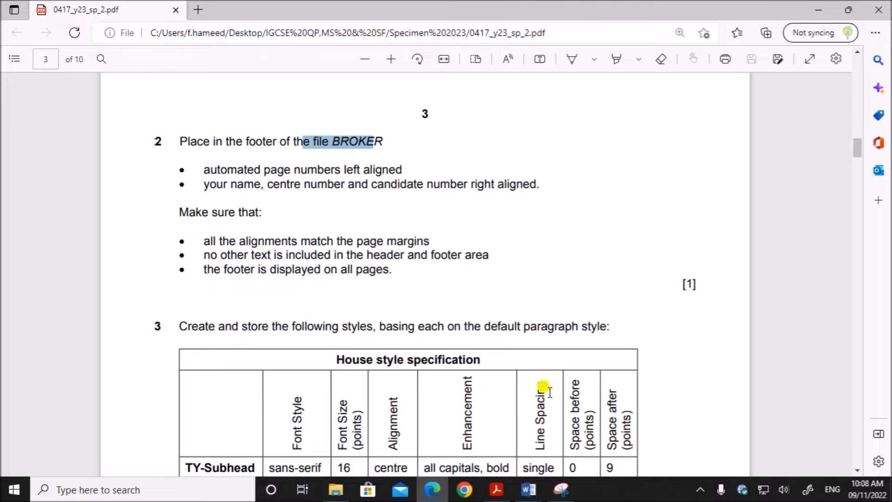
{"action": "left_click", "coordinate": [529, 491]}
{"action": "left_click", "coordinate": [534, 462]}
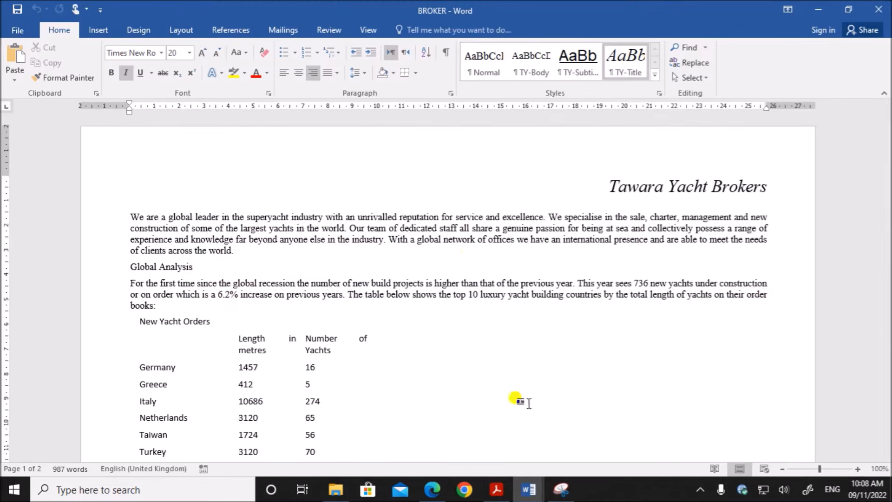
{"action": "left_click", "coordinate": [109, 29]}
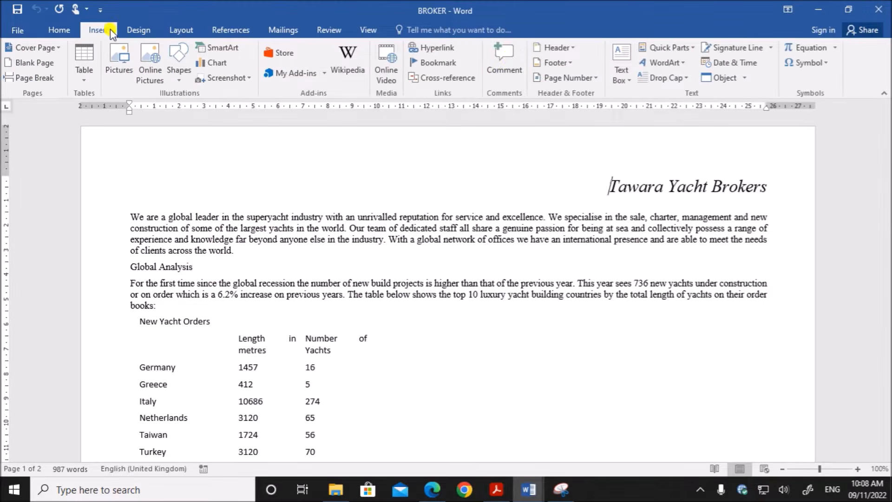
{"action": "left_click", "coordinate": [560, 63]}
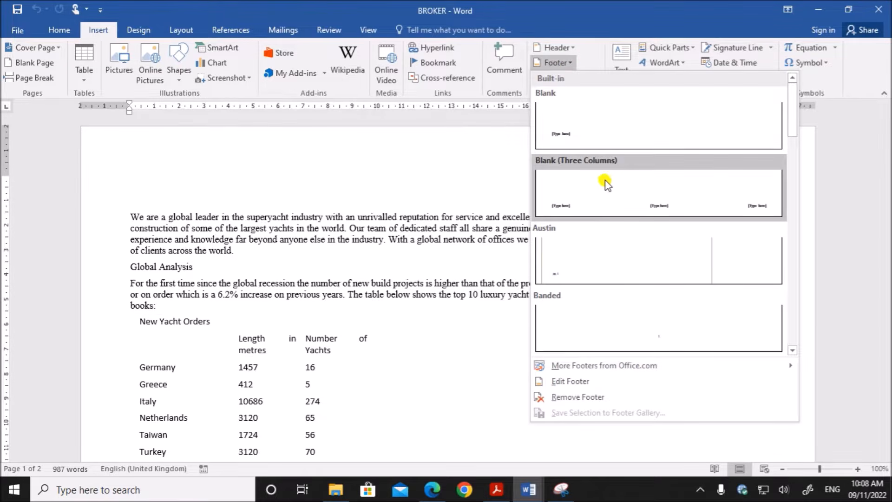
{"action": "left_click", "coordinate": [587, 185]}
{"action": "scroll", "coordinate": [166, 306], "scroll_direction": "down", "scroll_amount": 3}
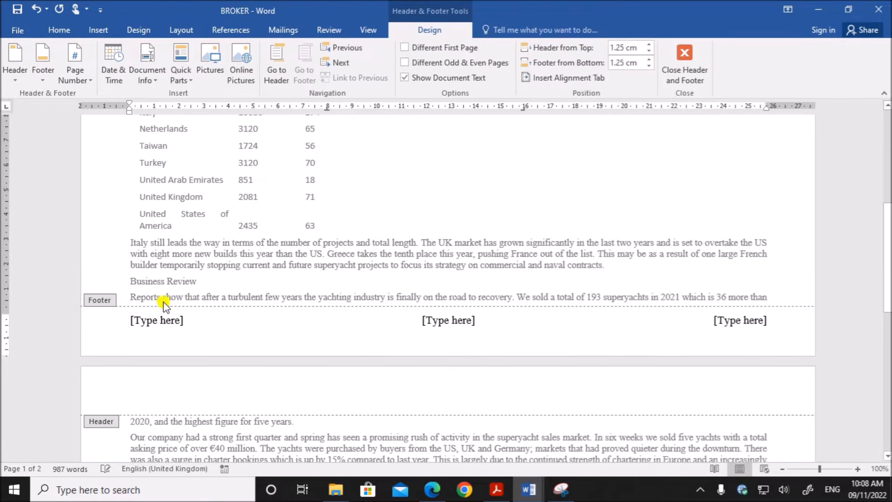
- Replace the footer's left placeholder with a Plain Number automated page number and delete the centre placeholder
{"action": "left_click", "coordinate": [160, 320]}
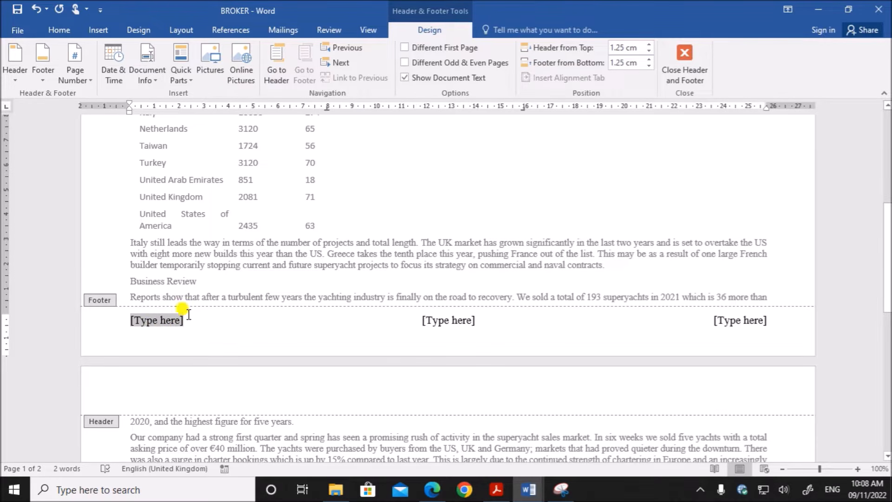
{"action": "left_click", "coordinate": [93, 82]}
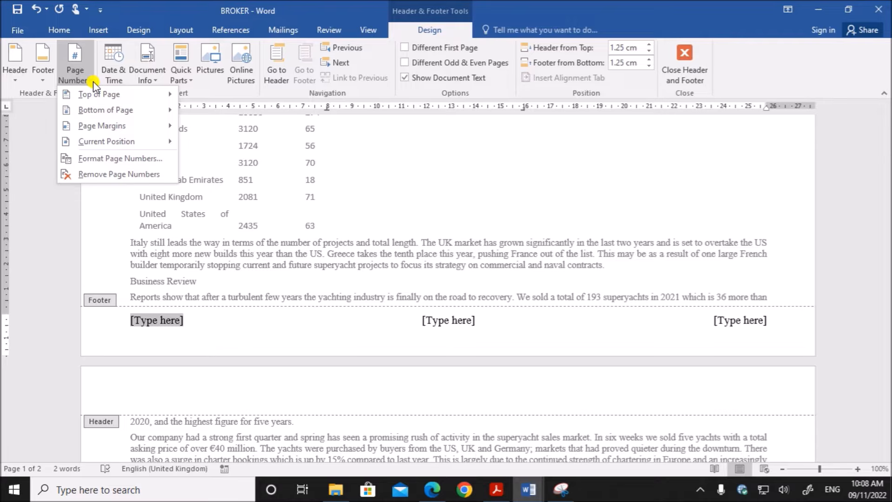
{"action": "mouse_move", "coordinate": [120, 145]}
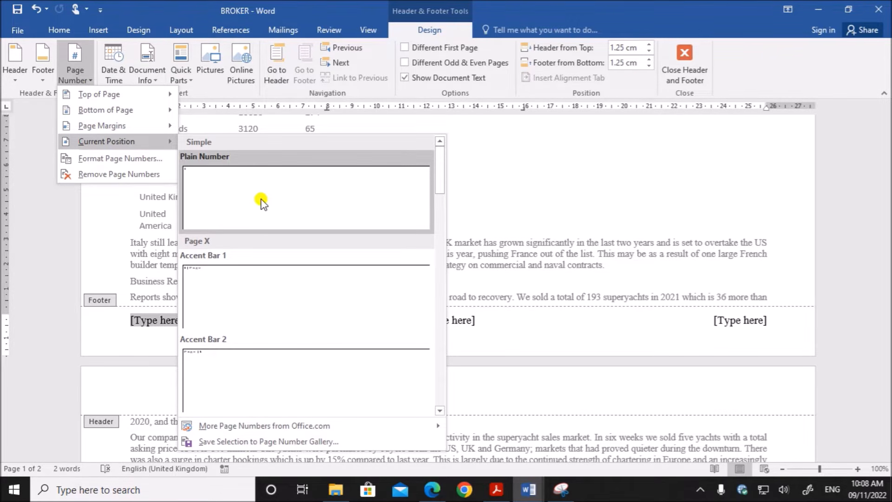
{"action": "left_click", "coordinate": [243, 204]}
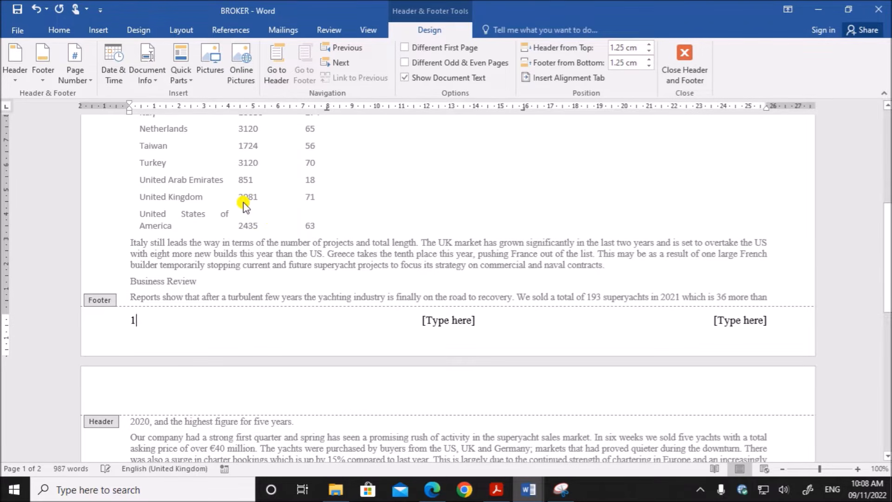
{"action": "left_click", "coordinate": [445, 321]}
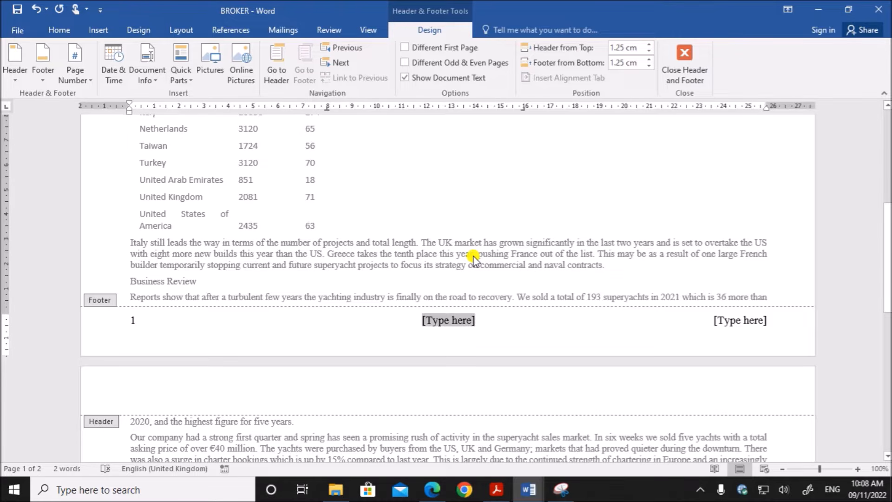
{"action": "key", "text": "Delete"}
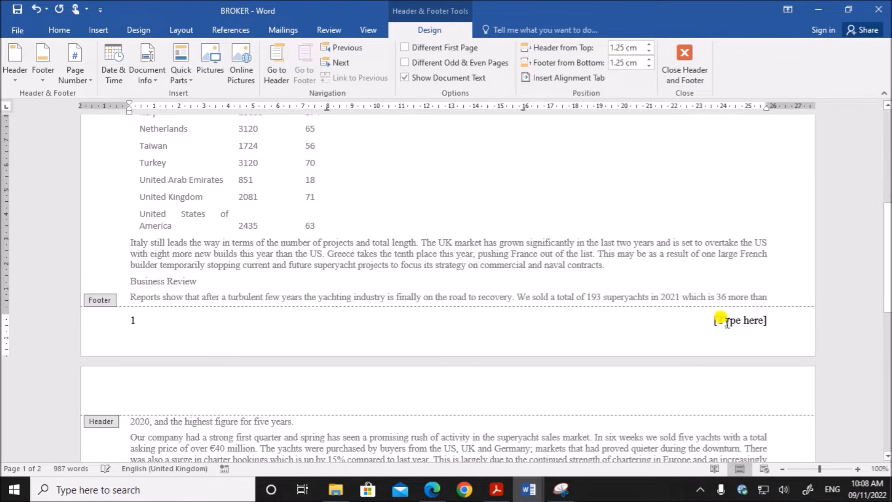
- Replace BROKER's right footer placeholder with the name, centre number and candidate number, close the footer and check both pages
{"action": "left_click", "coordinate": [727, 321]}
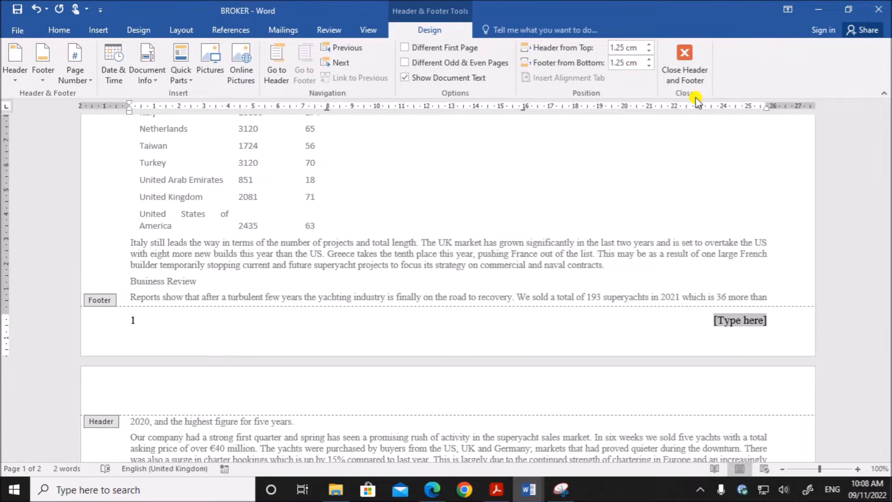
{"action": "type", "text": "Name"}
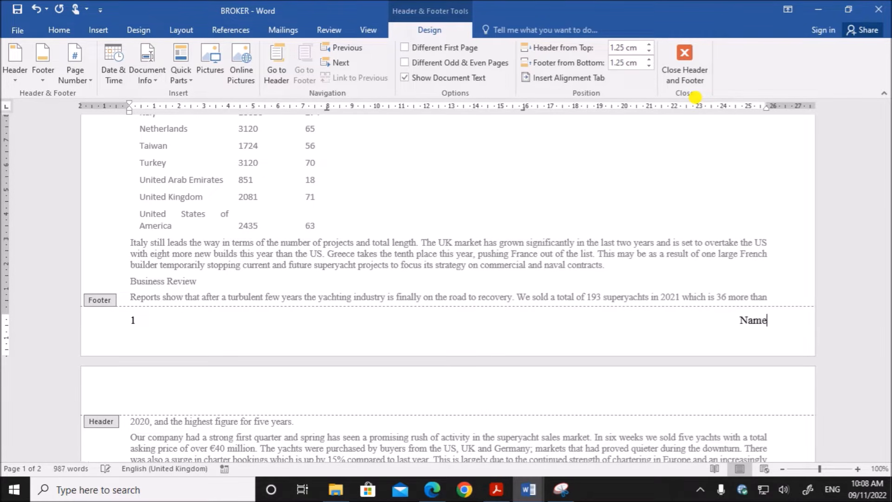
{"action": "type", "text": ",1234,ZZ123"}
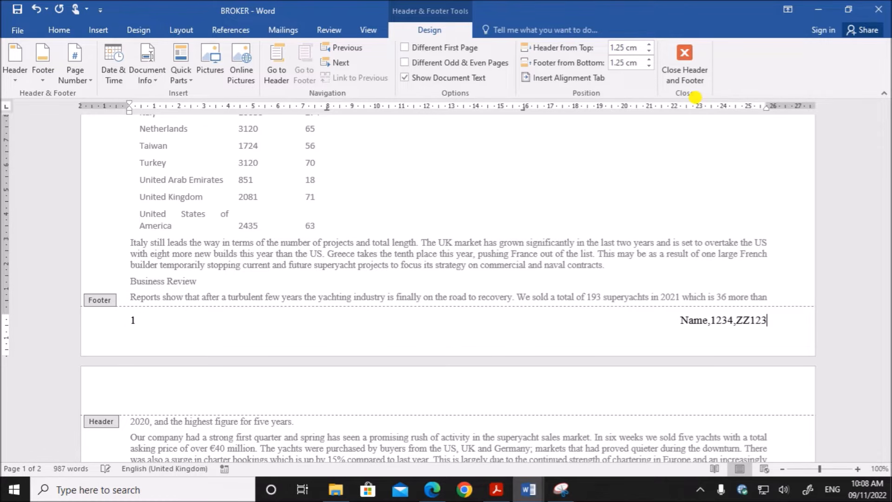
{"action": "left_click", "coordinate": [435, 486]}
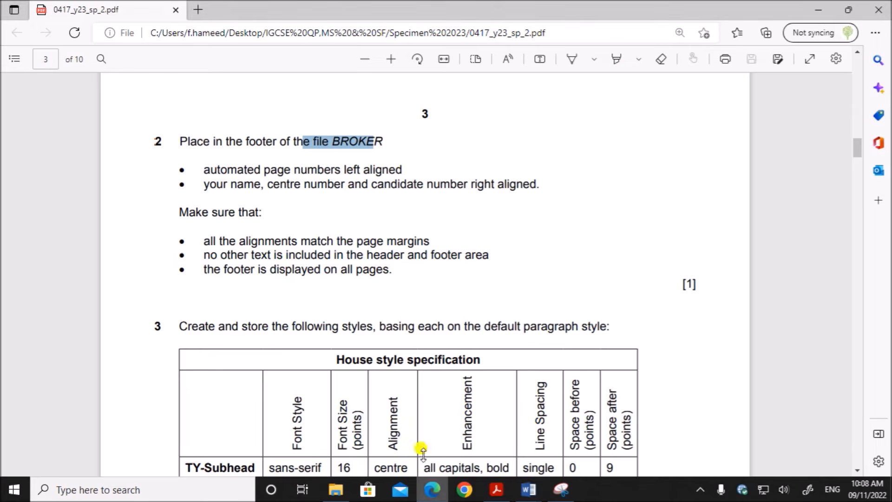
{"action": "scroll", "coordinate": [364, 229], "scroll_direction": "down", "scroll_amount": 3}
{"action": "scroll", "coordinate": [365, 230], "scroll_direction": "up", "scroll_amount": 3}
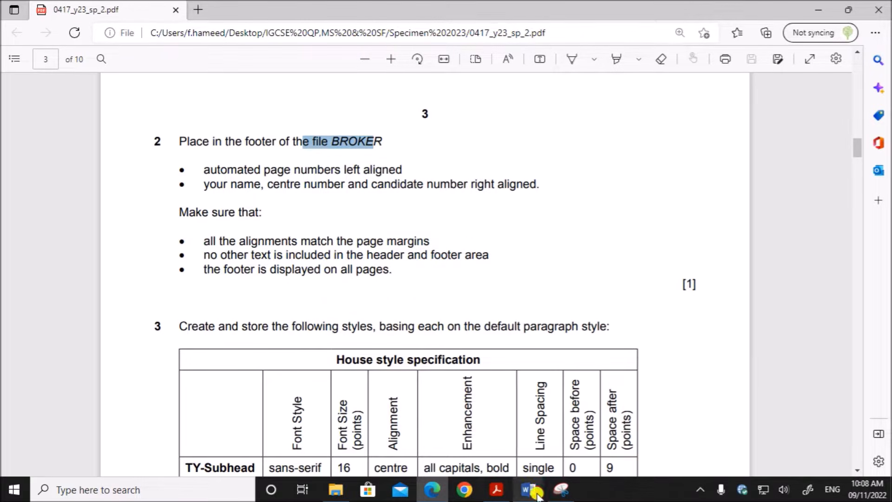
{"action": "mouse_move", "coordinate": [528, 489]}
{"action": "left_click", "coordinate": [591, 444]}
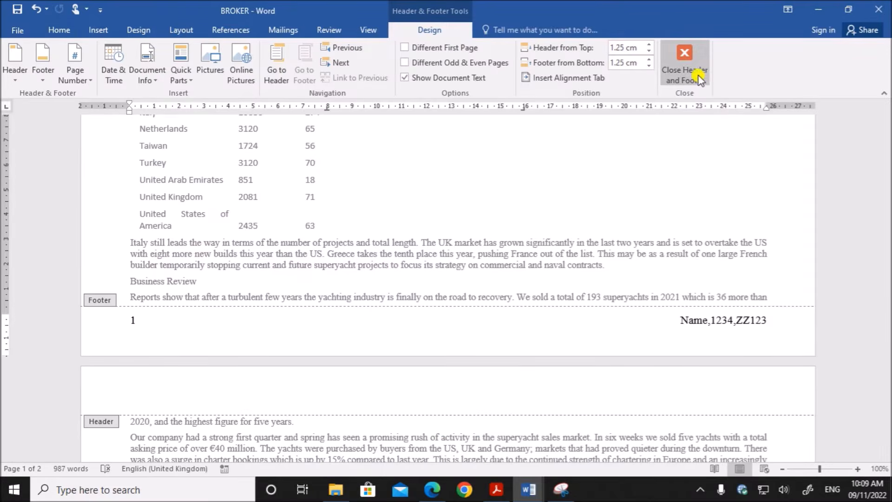
{"action": "left_click", "coordinate": [684, 60]}
{"action": "scroll", "coordinate": [655, 277], "scroll_direction": "down", "scroll_amount": 10}
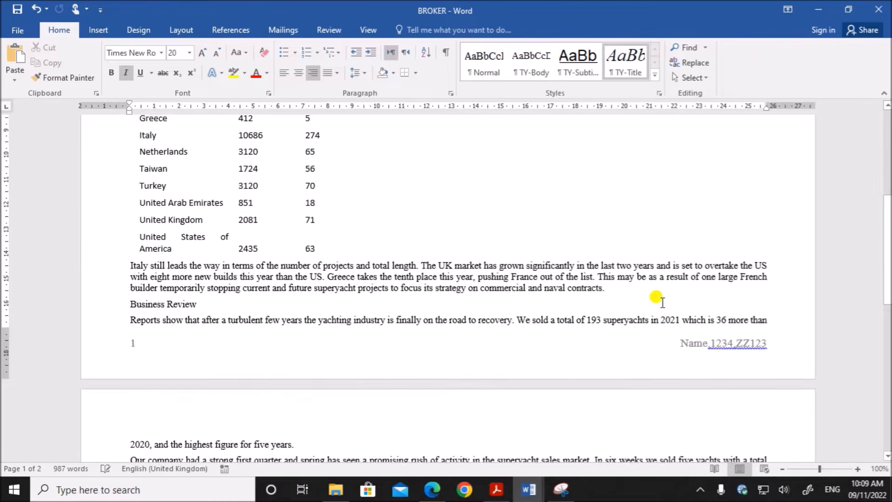
{"action": "scroll", "coordinate": [372, 290], "scroll_direction": "down", "scroll_amount": 8}
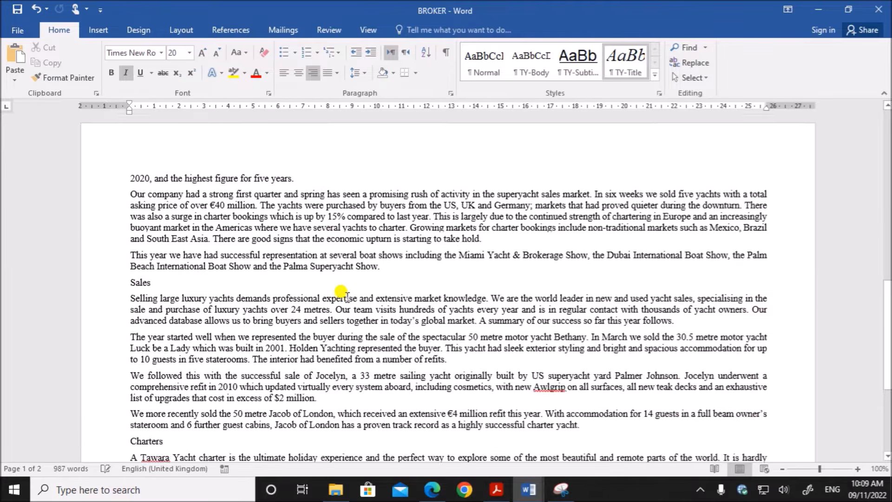
{"action": "scroll", "coordinate": [669, 414], "scroll_direction": "up", "scroll_amount": 13}
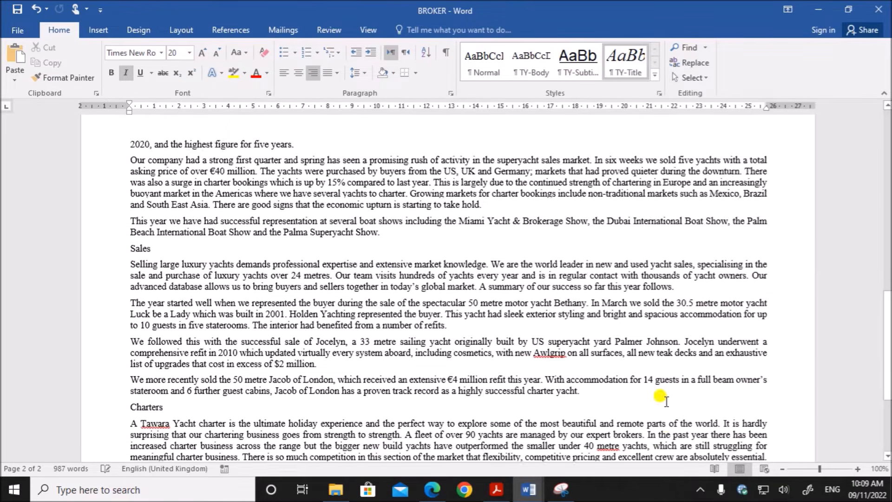
- Read the question 3 style requirements in the exam paper and start creating a new style in the BROKER document
{"action": "left_click", "coordinate": [432, 489]}
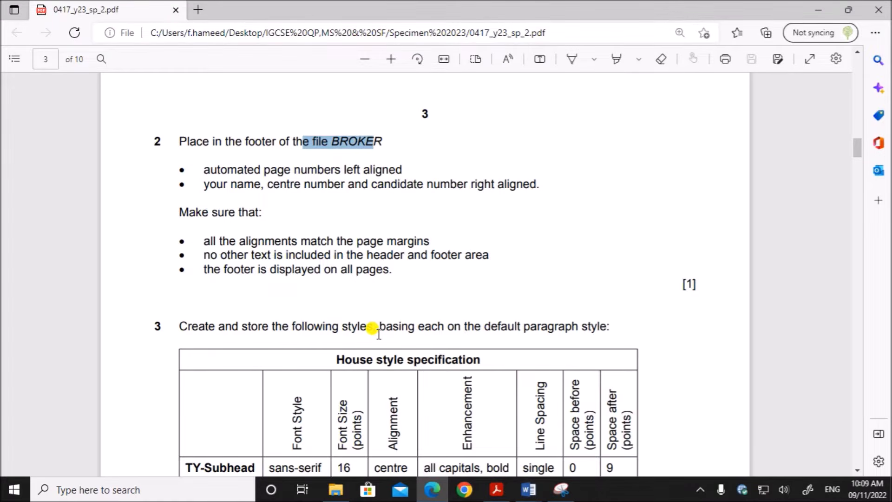
{"action": "scroll", "coordinate": [370, 325], "scroll_direction": "down", "scroll_amount": 4}
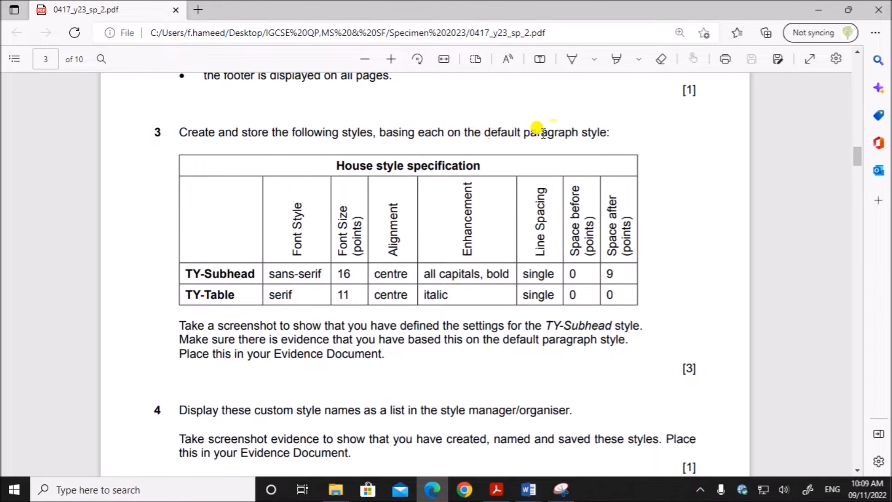
{"action": "left_click_drag", "start_coordinate": [492, 132], "coordinate": [583, 159]}
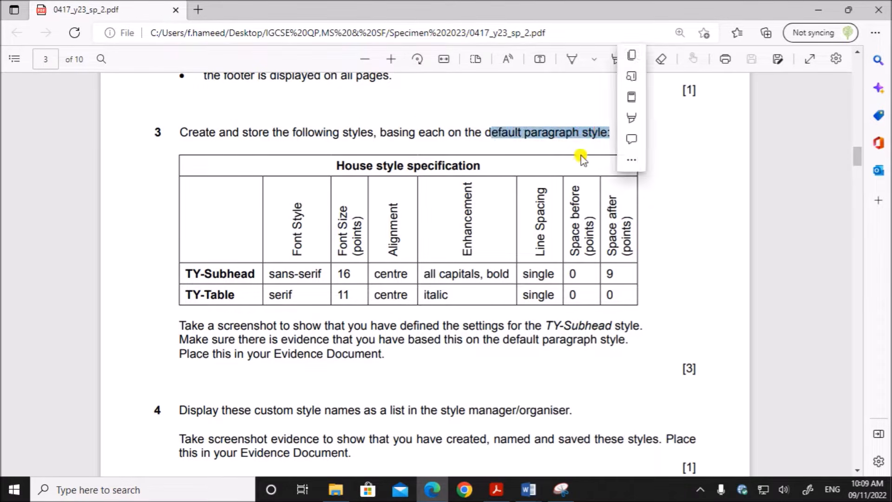
{"action": "scroll", "coordinate": [288, 366], "scroll_direction": "down", "scroll_amount": 1}
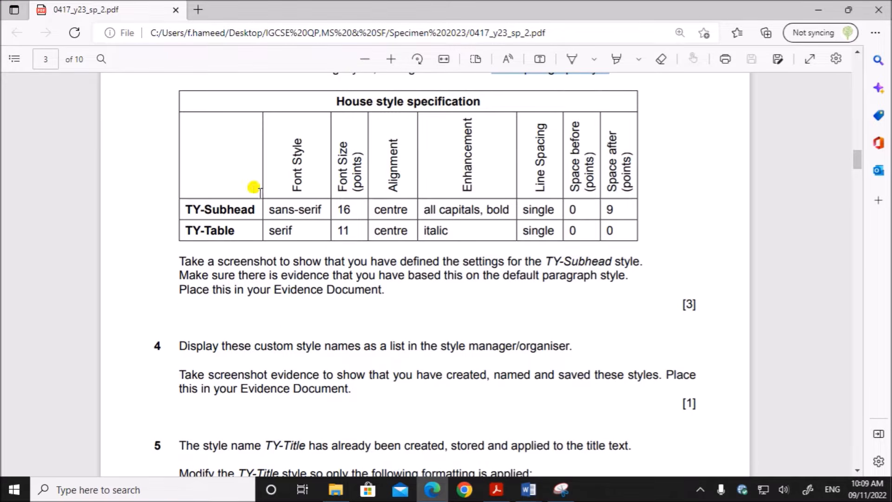
{"action": "left_click", "coordinate": [530, 490]}
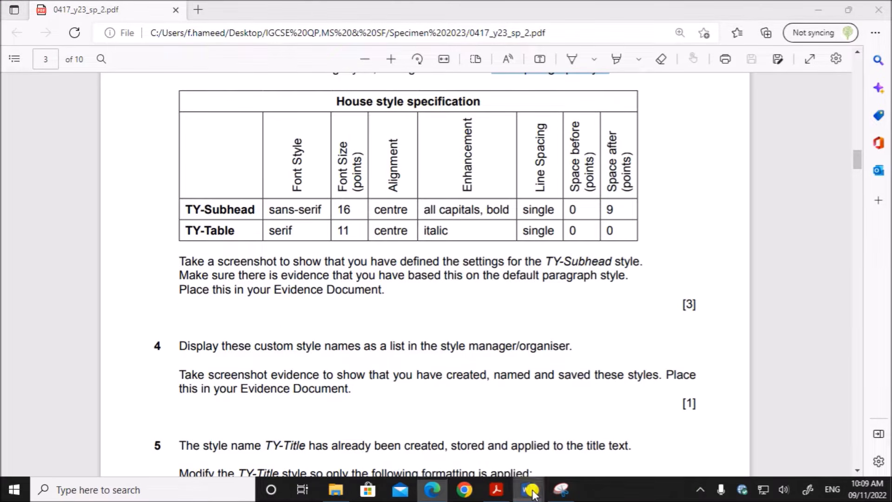
{"action": "left_click", "coordinate": [571, 426]}
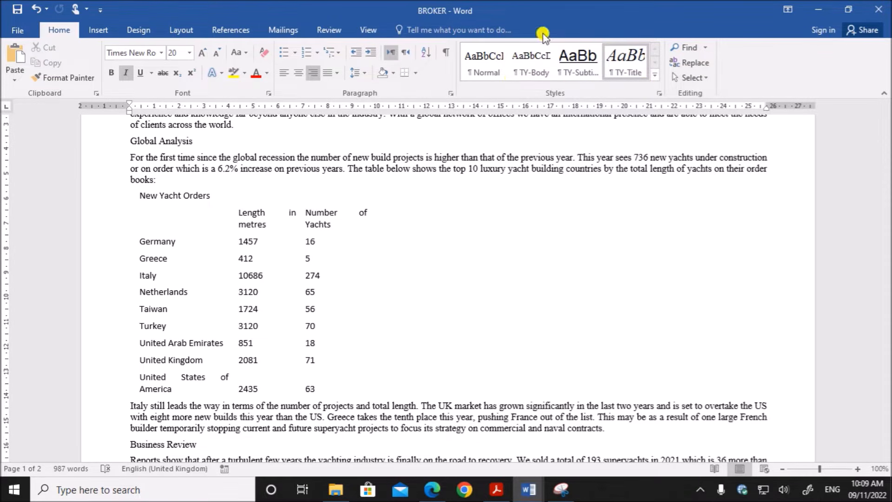
{"action": "left_click", "coordinate": [575, 76]}
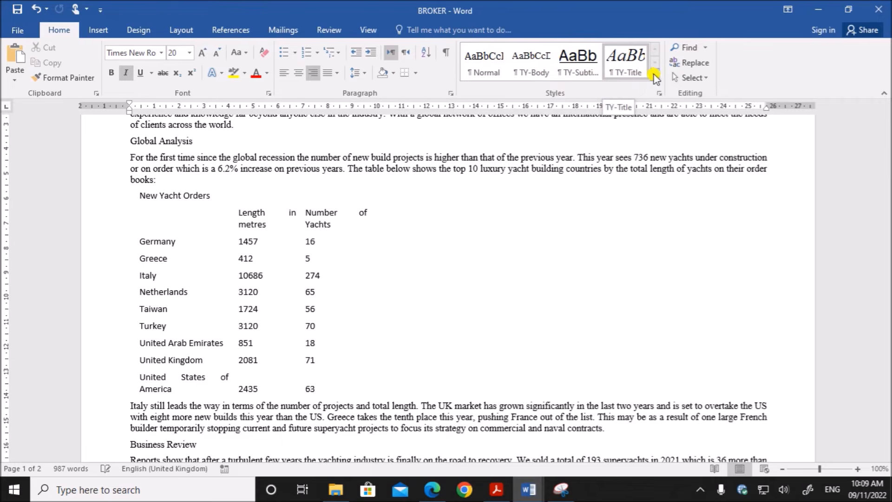
{"action": "left_click", "coordinate": [655, 76]}
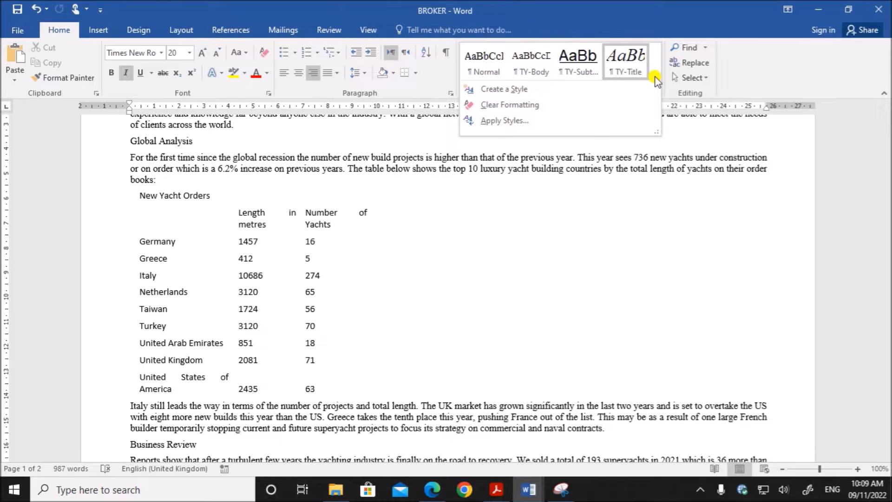
{"action": "left_click", "coordinate": [520, 91]}
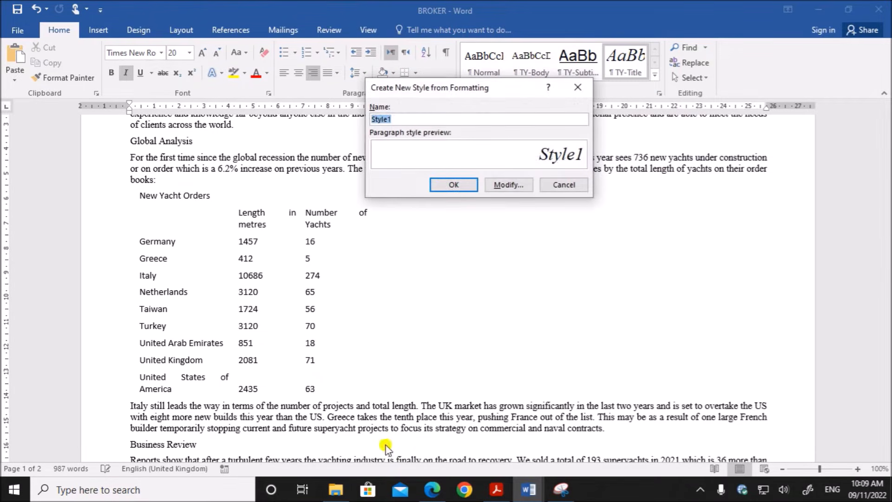
- Name the new style TY-Subhead, as given in the House style specification, and open its full formatting settings
{"action": "left_click", "coordinate": [431, 488]}
{"action": "left_click_drag", "start_coordinate": [185, 209], "coordinate": [245, 204]}
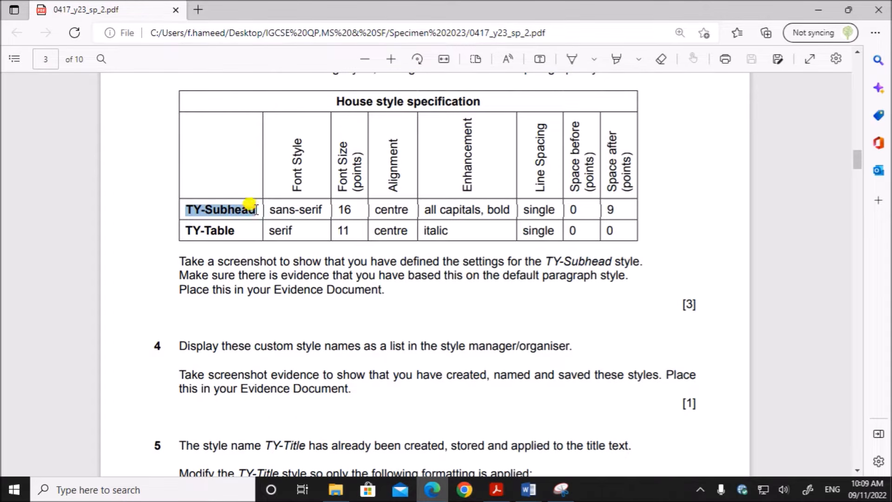
{"action": "mouse_move", "coordinate": [530, 488]}
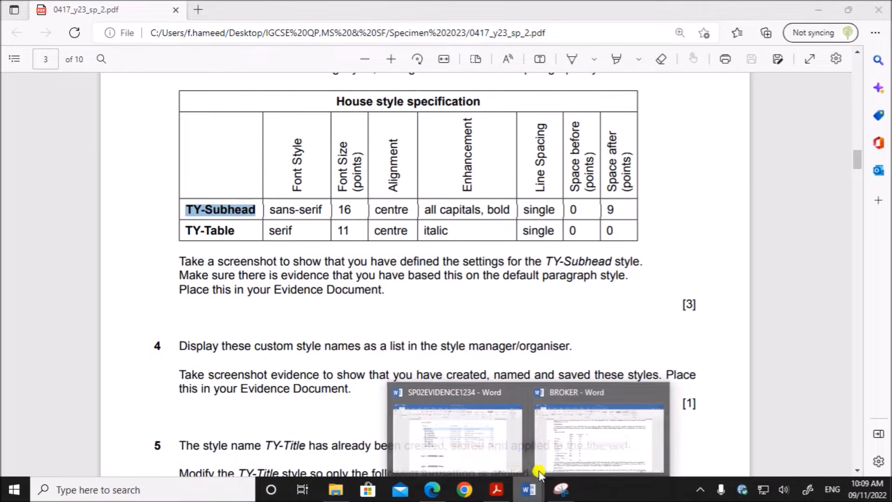
{"action": "left_click", "coordinate": [539, 470]}
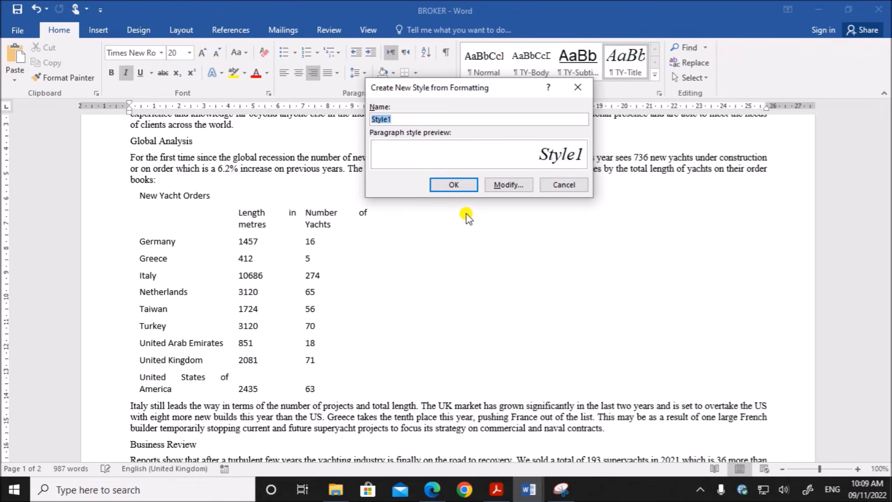
{"action": "left_click", "coordinate": [500, 185]}
{"action": "left_click_drag", "start_coordinate": [481, 90], "coordinate": [342, 74]}
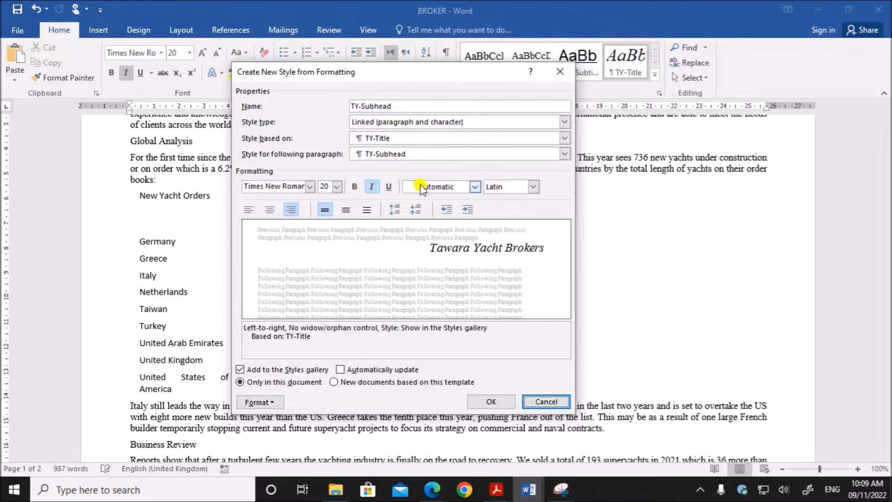
- Base the TY-Subhead style on Normal, the default paragraph style required by question 3
{"action": "left_click", "coordinate": [432, 489]}
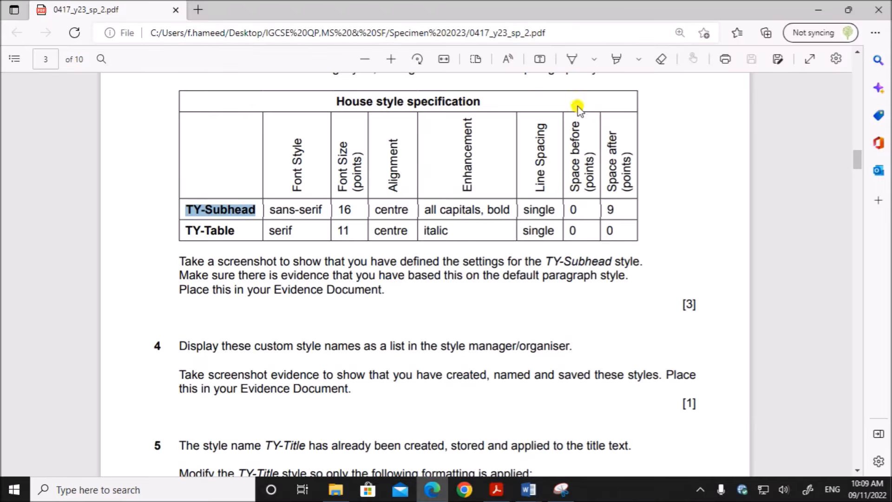
{"action": "scroll", "coordinate": [420, 234], "scroll_direction": "up", "scroll_amount": 4}
{"action": "left_click_drag", "start_coordinate": [473, 260], "coordinate": [624, 276]}
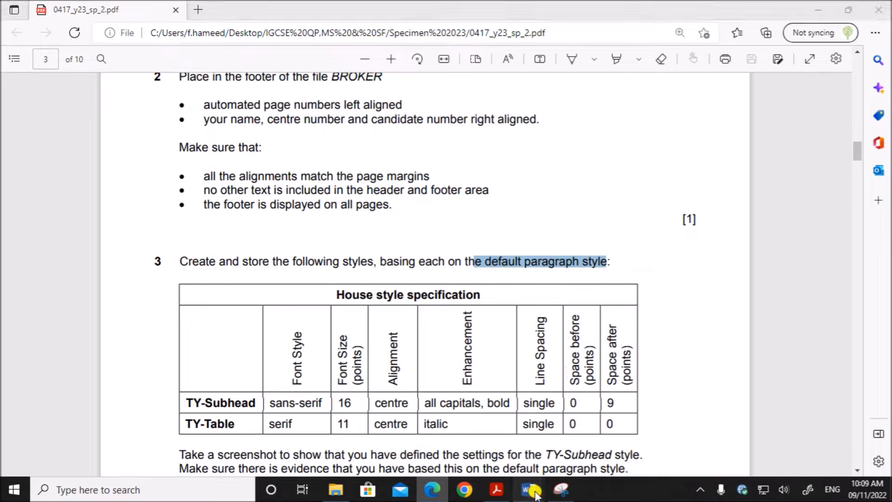
{"action": "mouse_move", "coordinate": [528, 489]}
{"action": "left_click", "coordinate": [542, 462]}
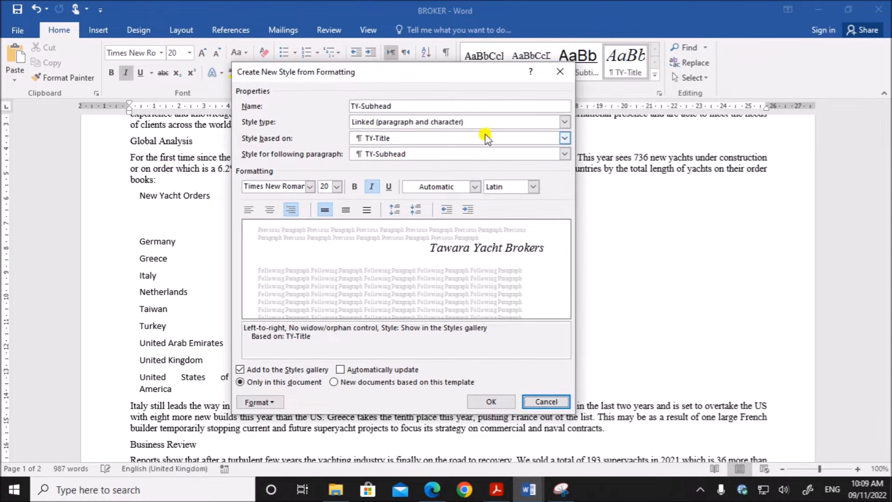
{"action": "left_click", "coordinate": [564, 138]}
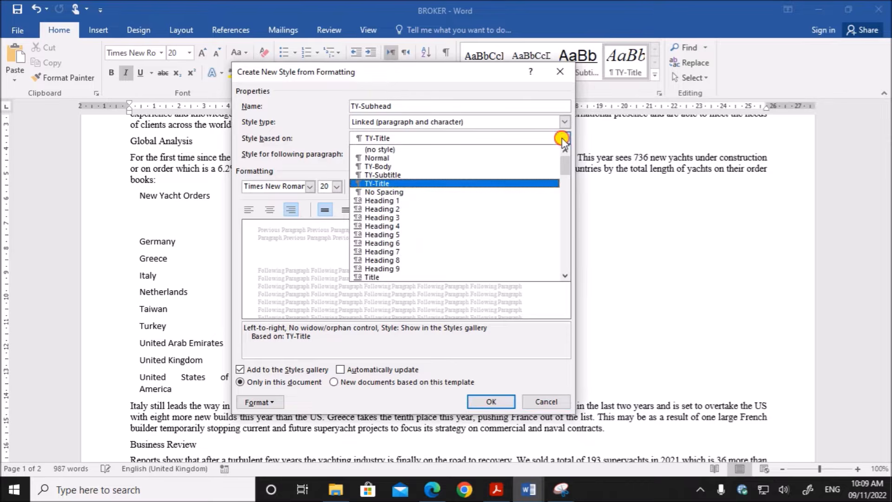
{"action": "left_click", "coordinate": [375, 159]}
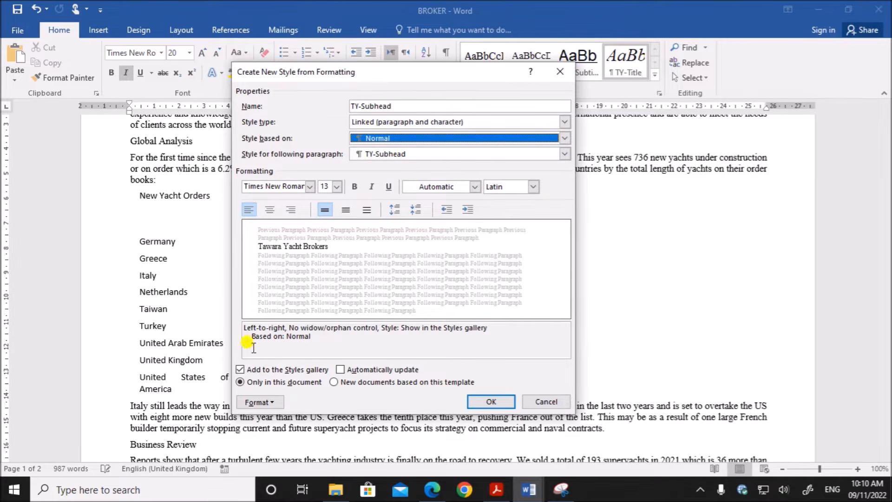
- Following the House style specification, set the TY-Subhead style's font to Arial, a sans-serif face, at 16 points
{"action": "left_click", "coordinate": [432, 489]}
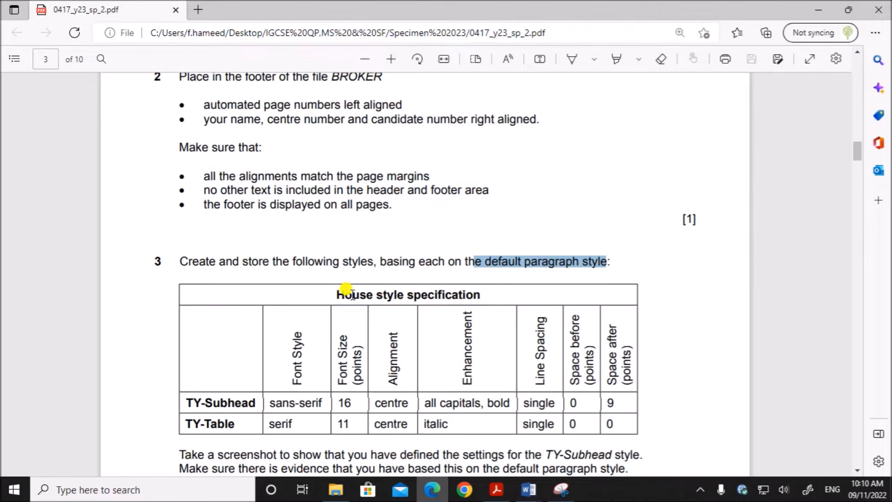
{"action": "scroll", "coordinate": [346, 289], "scroll_direction": "down", "scroll_amount": 4}
{"action": "scroll", "coordinate": [276, 244], "scroll_direction": "up", "scroll_amount": 2}
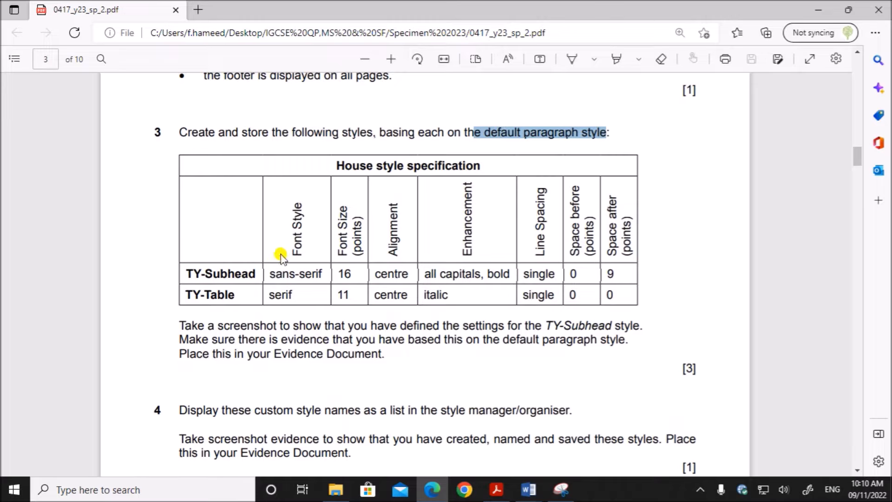
{"action": "left_click_drag", "start_coordinate": [270, 273], "coordinate": [360, 275]}
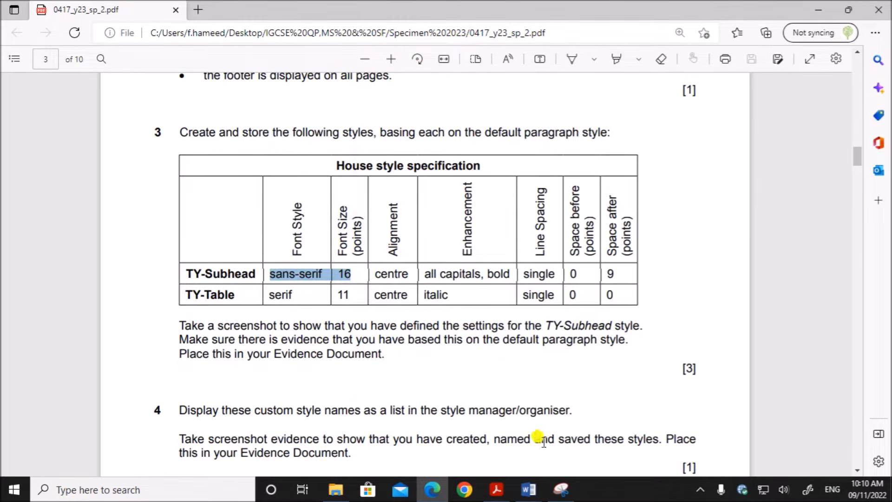
{"action": "mouse_move", "coordinate": [528, 490]}
{"action": "left_click", "coordinate": [550, 457]}
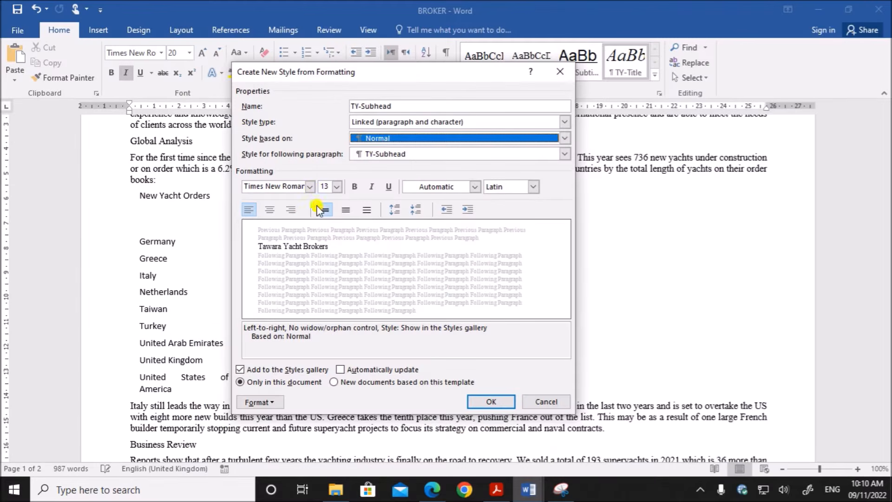
{"action": "left_click", "coordinate": [290, 186]}
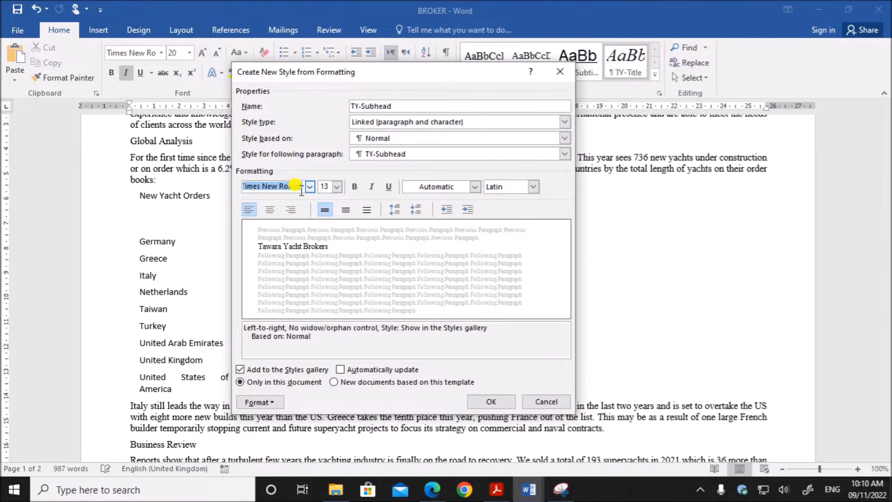
{"action": "type", "text": "Arial"}
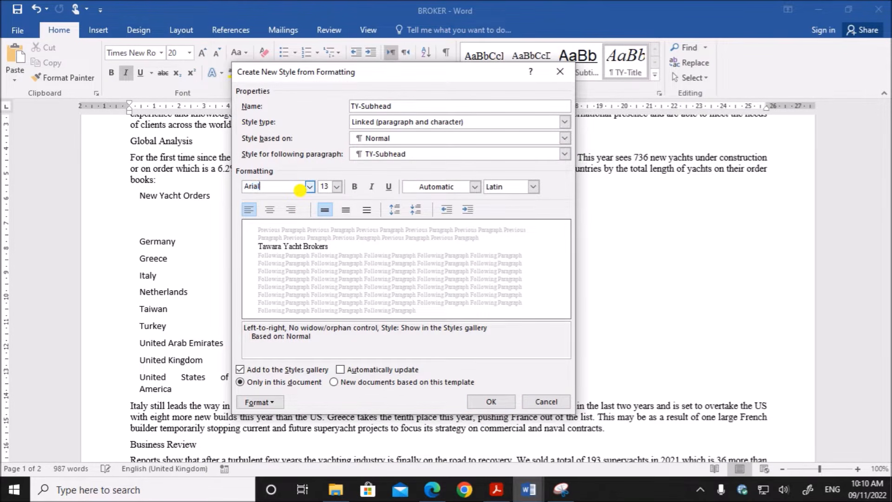
{"action": "left_click", "coordinate": [337, 187]}
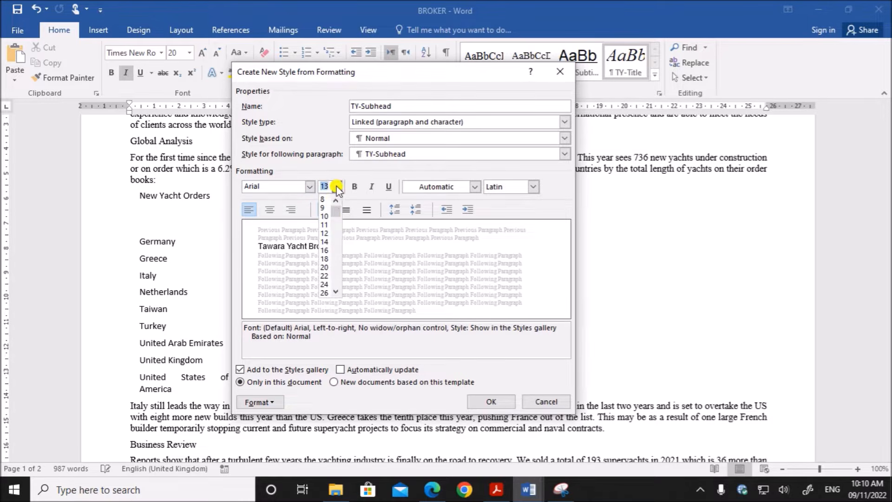
{"action": "left_click", "coordinate": [325, 250]}
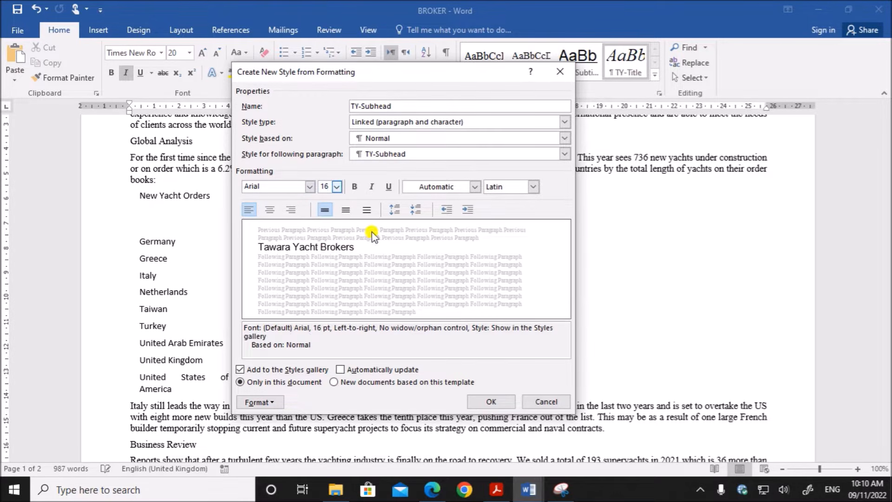
- Following the House style specification in the exam paper, centre the TY-Subhead style's text and make it bold
{"action": "left_click", "coordinate": [432, 489]}
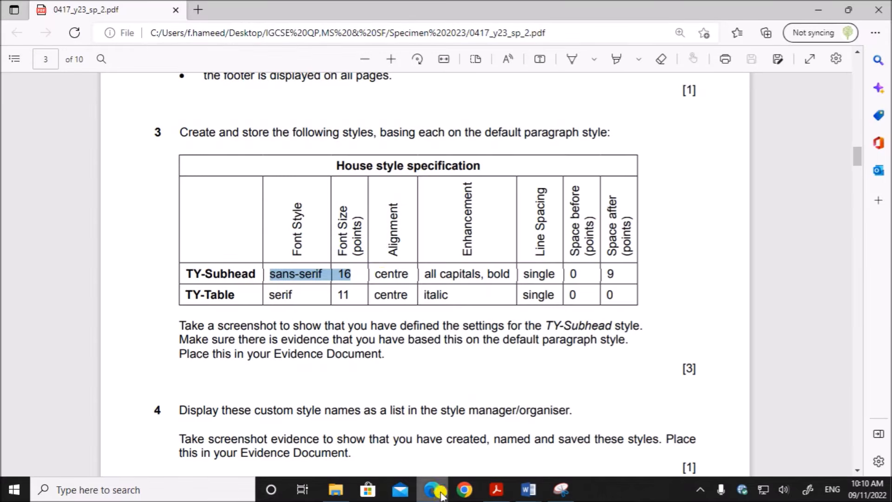
{"action": "left_click_drag", "start_coordinate": [375, 274], "coordinate": [409, 274]}
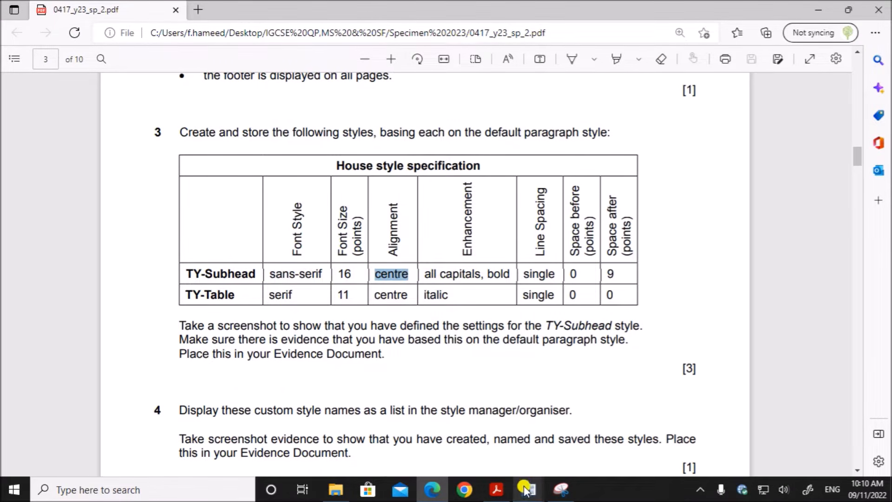
{"action": "mouse_move", "coordinate": [528, 489]}
{"action": "left_click", "coordinate": [565, 422]}
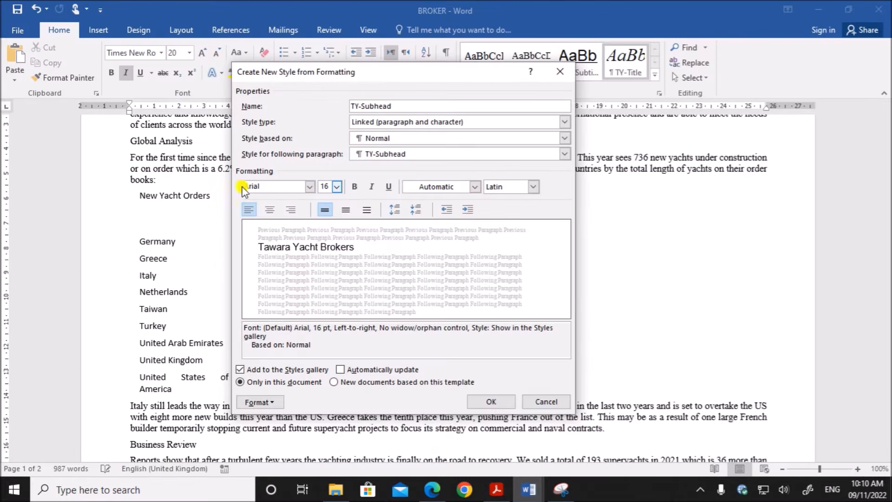
{"action": "left_click", "coordinate": [270, 210]}
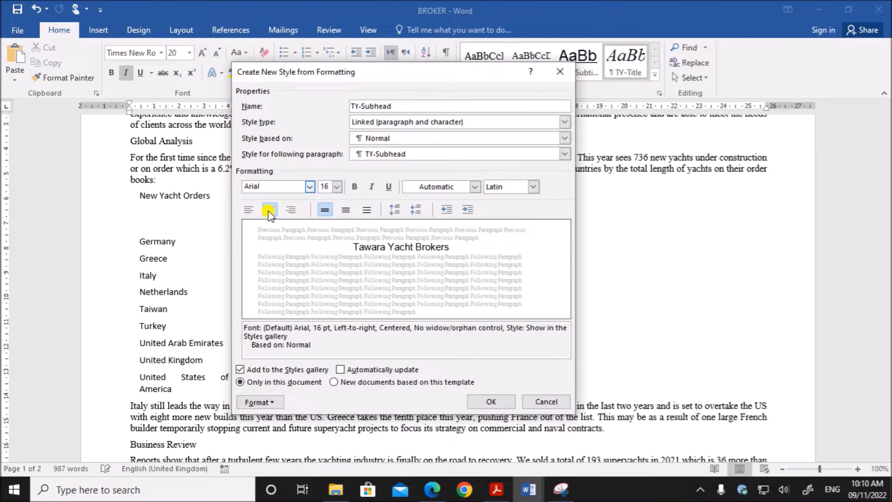
{"action": "left_click", "coordinate": [356, 187]}
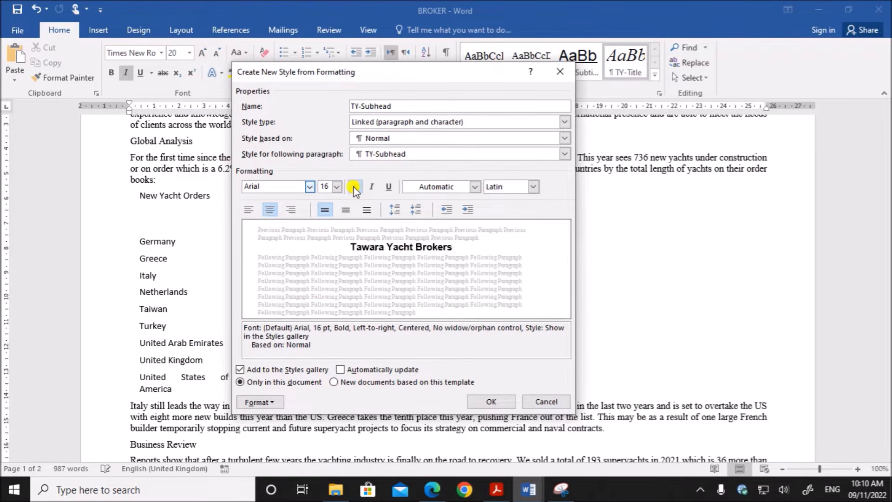
- Apply the All caps font effect to the TY-Subhead style
{"action": "left_click", "coordinate": [273, 402]}
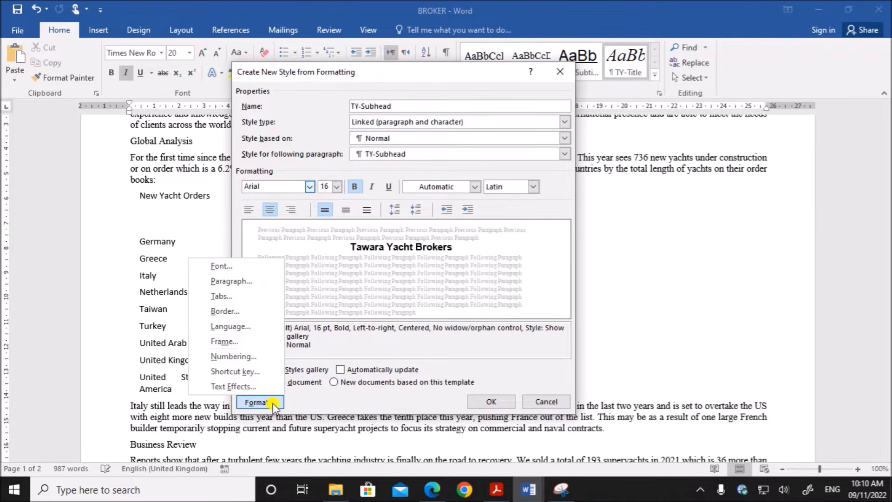
{"action": "left_click", "coordinate": [252, 269]}
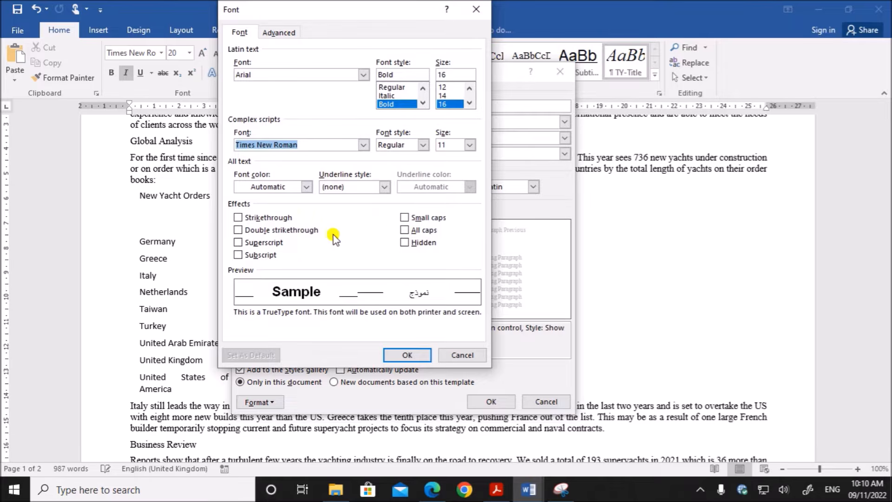
{"action": "left_click", "coordinate": [409, 230]}
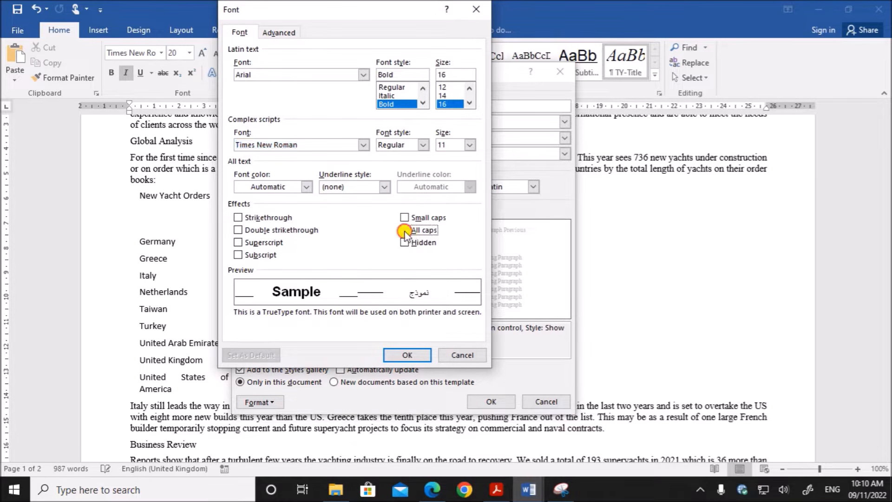
{"action": "left_click", "coordinate": [400, 355]}
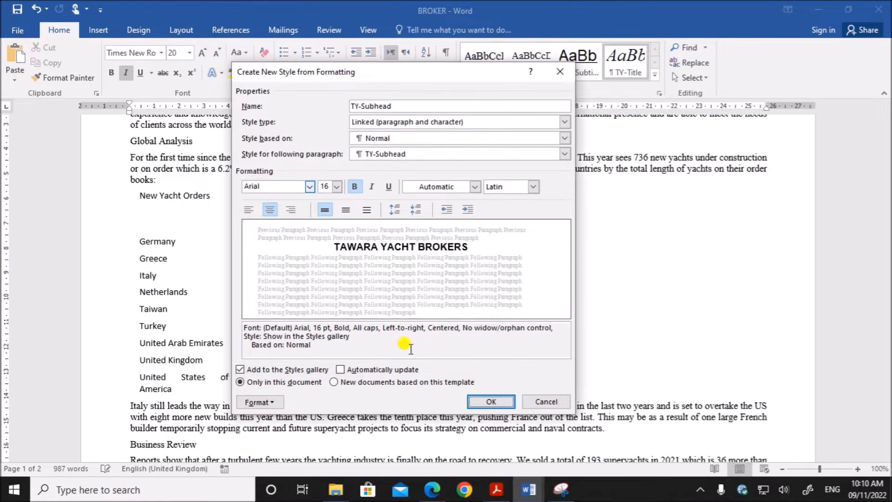
- Check the spacing requirements in the House style specification and set the TY-Subhead style's space after paragraphs to 9 pt
{"action": "left_click", "coordinate": [432, 489]}
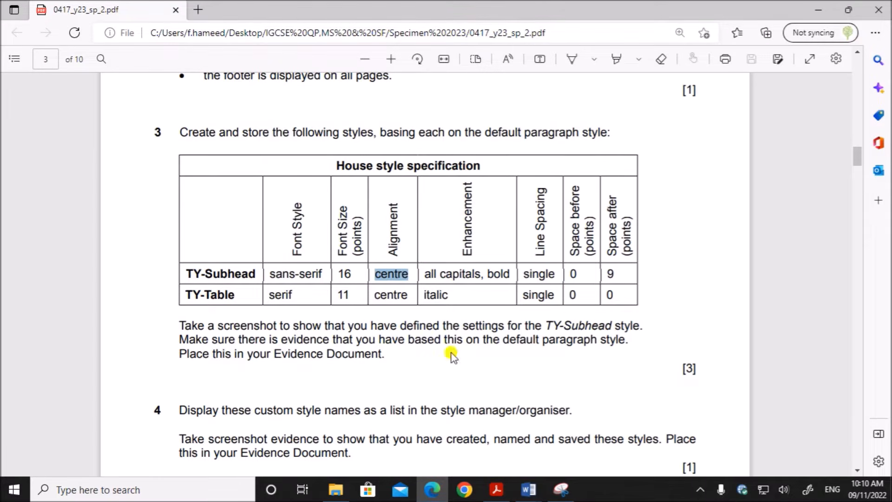
{"action": "left_click_drag", "start_coordinate": [523, 273], "coordinate": [602, 275]}
{"action": "left_click", "coordinate": [575, 272]}
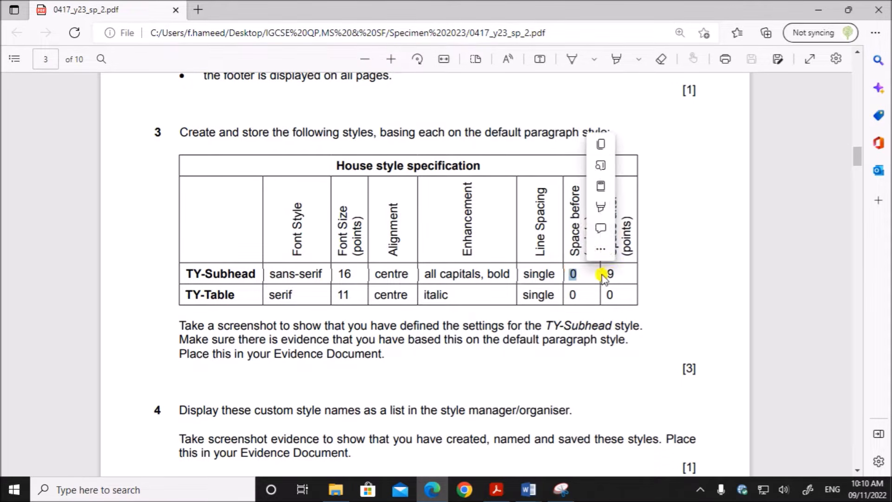
{"action": "left_click", "coordinate": [609, 281]}
{"action": "mouse_move", "coordinate": [532, 476]}
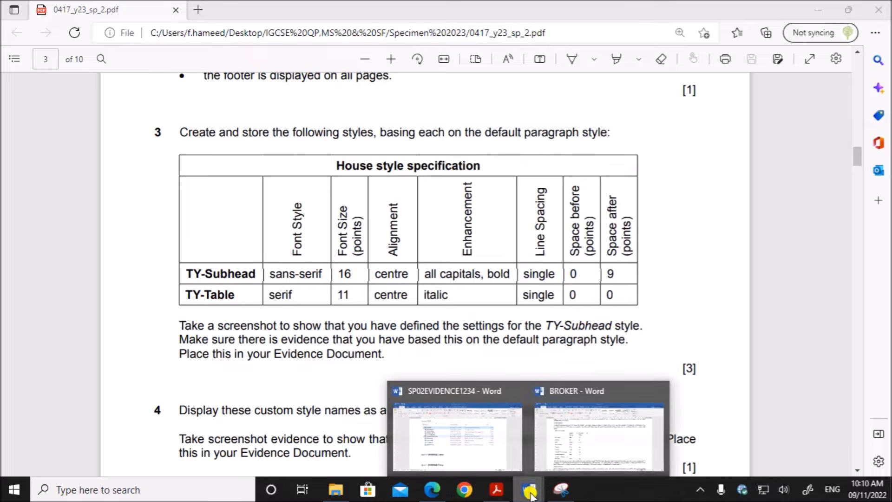
{"action": "left_click", "coordinate": [552, 441]}
{"action": "left_click", "coordinate": [271, 405]}
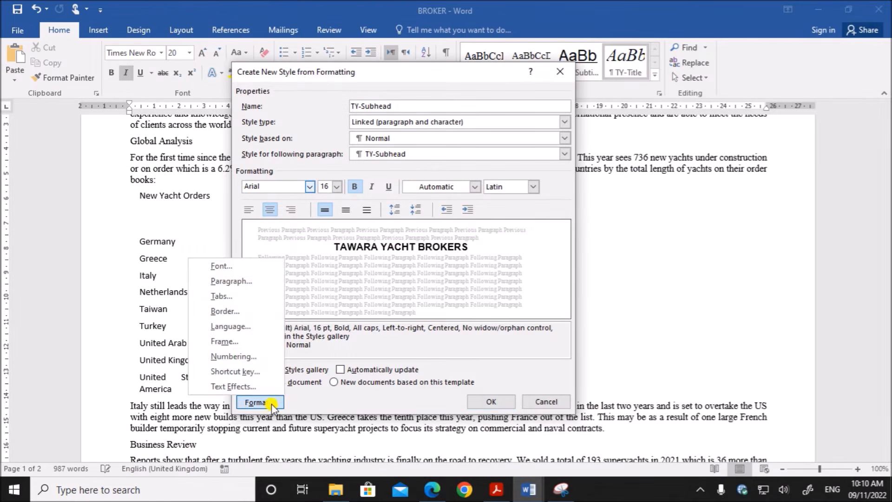
{"action": "left_click", "coordinate": [256, 282]}
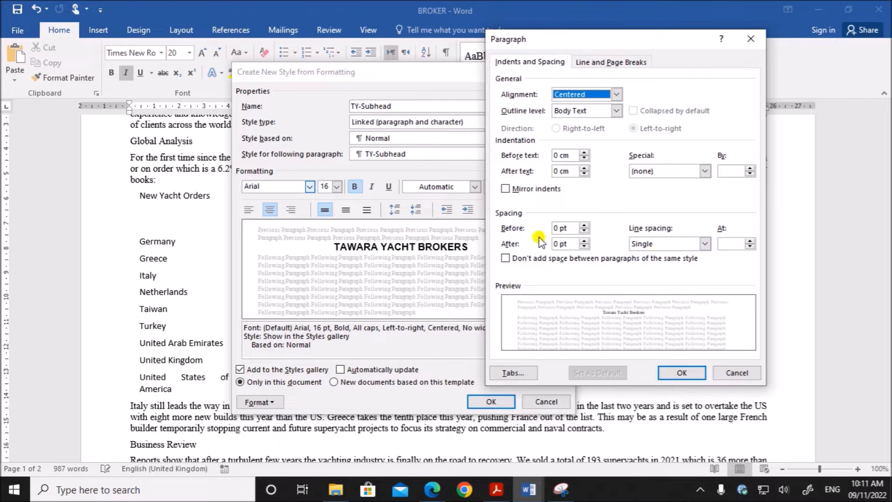
{"action": "double_click", "coordinate": [556, 244]}
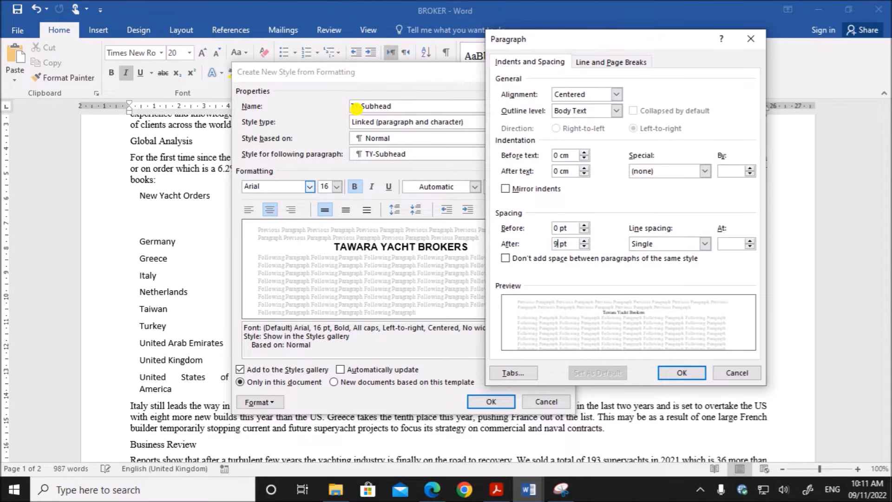
{"action": "left_click", "coordinate": [681, 372]}
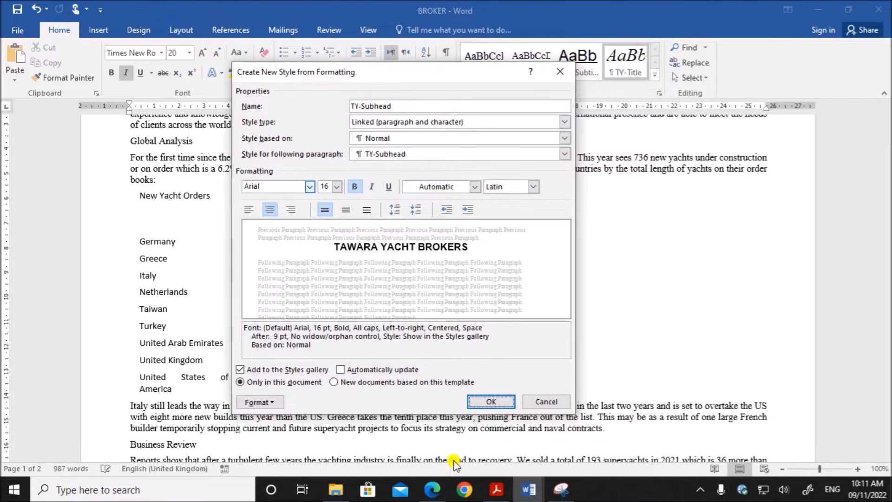
- Compare the TY-Subhead settings with the exam paper's specification and save the style in the BROKER document
{"action": "left_click", "coordinate": [436, 489]}
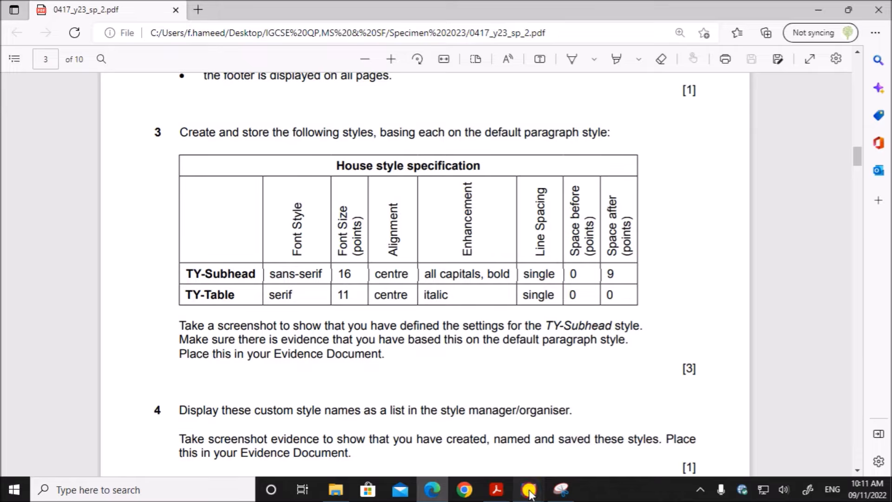
{"action": "mouse_move", "coordinate": [528, 489]}
{"action": "left_click", "coordinate": [613, 422]}
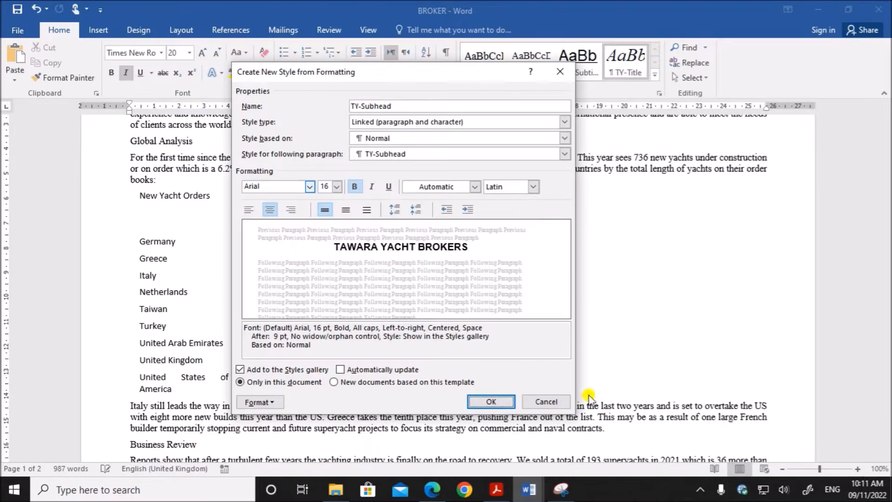
{"action": "left_click", "coordinate": [490, 401]}
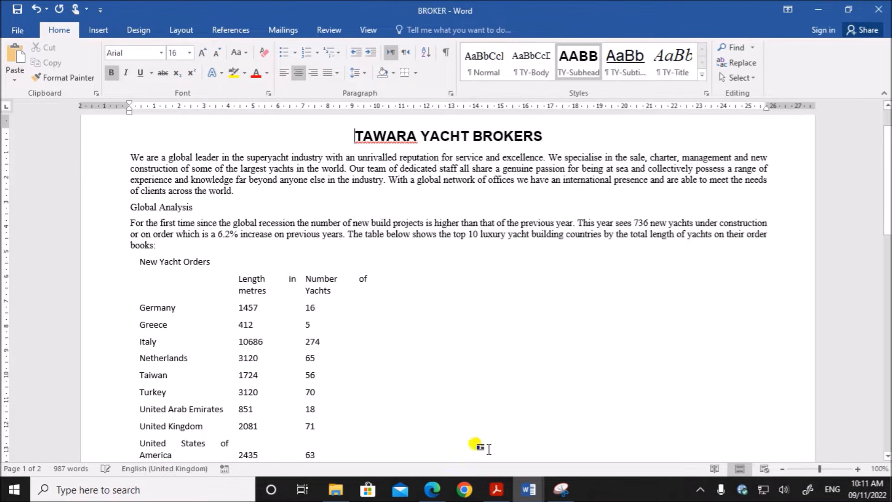
- Look up the second required style in the exam paper and create a new style named TY-Table in BROKER
{"action": "mouse_move", "coordinate": [433, 492]}
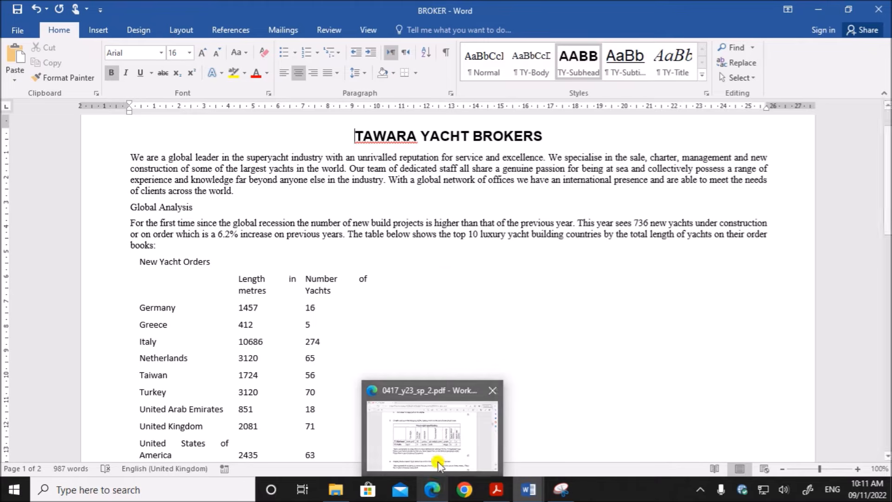
{"action": "left_click", "coordinate": [433, 492]}
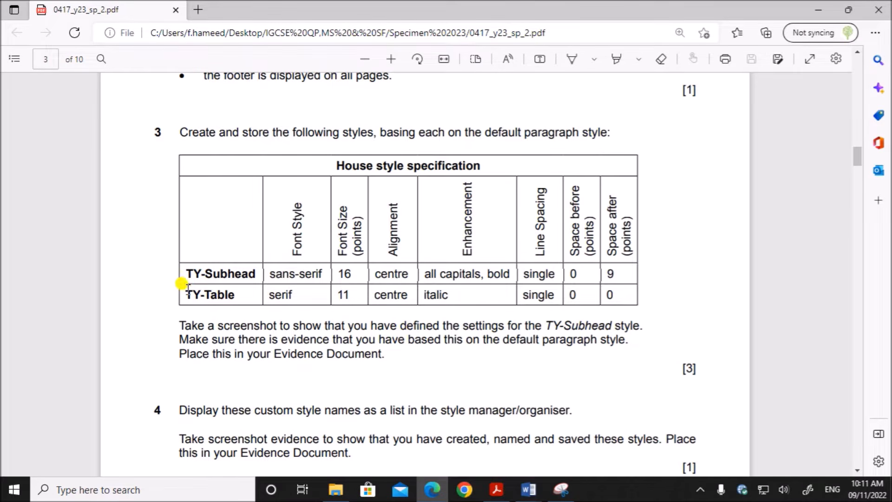
{"action": "left_click_drag", "start_coordinate": [184, 296], "coordinate": [233, 296]}
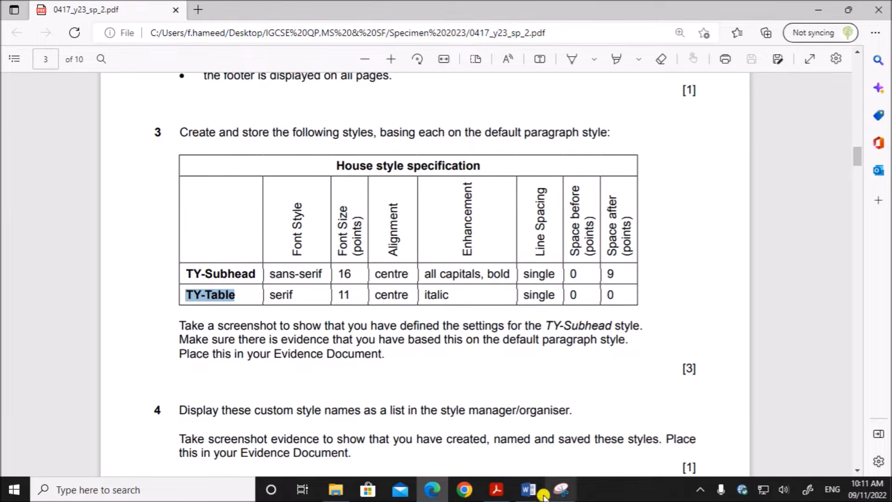
{"action": "mouse_move", "coordinate": [529, 490]}
{"action": "left_click", "coordinate": [605, 450]}
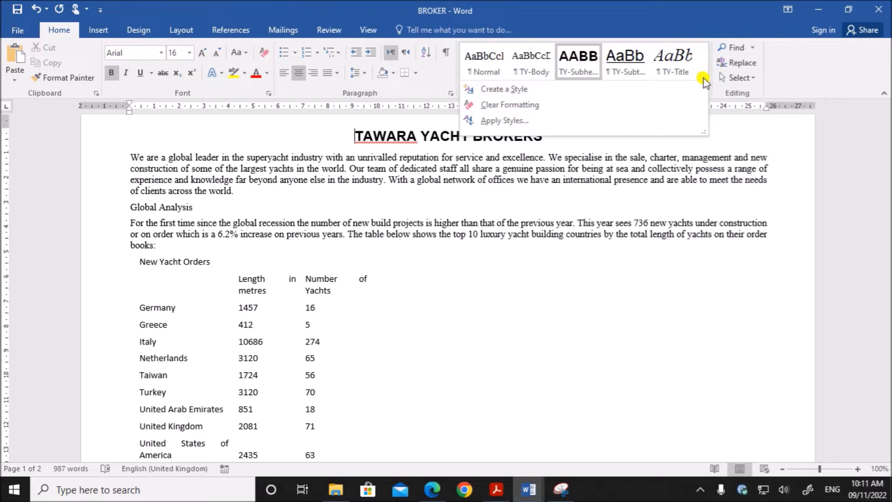
{"action": "left_click", "coordinate": [513, 90]}
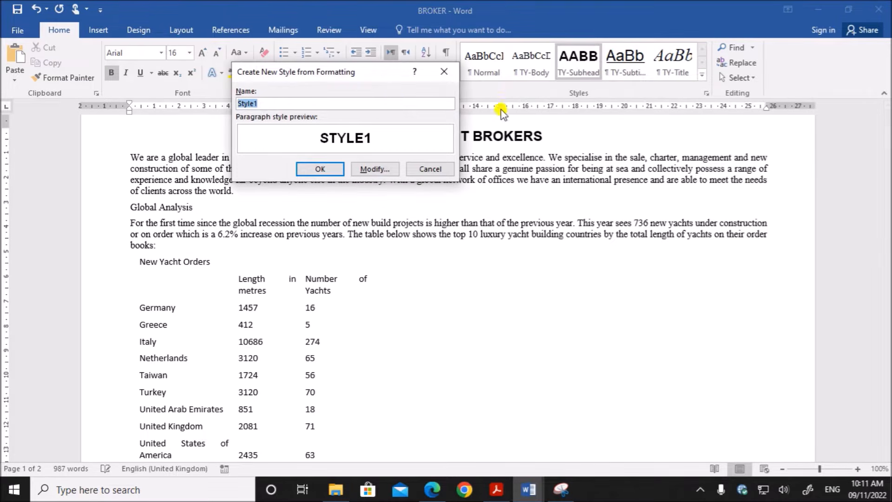
{"action": "type", "text": "TY-Table"}
- Open the full formatting settings of the TY-Table style and base it on Normal, the default paragraph style
{"action": "left_click", "coordinate": [432, 490]}
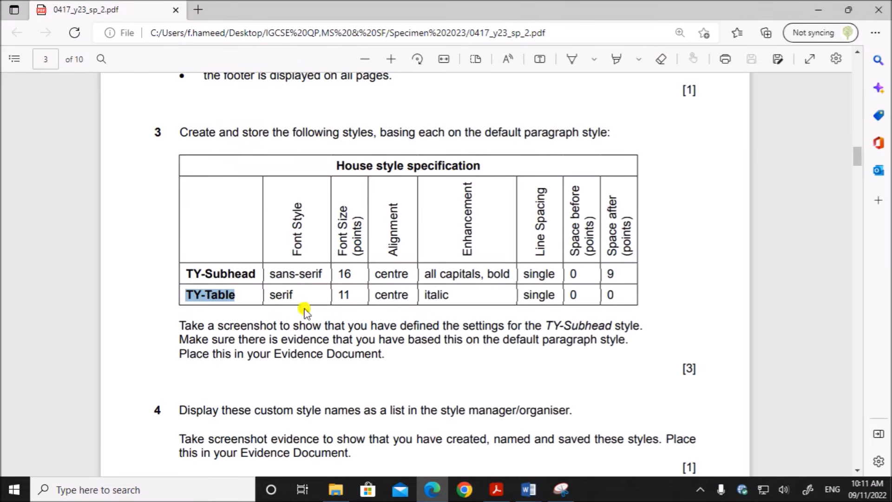
{"action": "mouse_move", "coordinate": [528, 489]}
{"action": "left_click", "coordinate": [599, 435]}
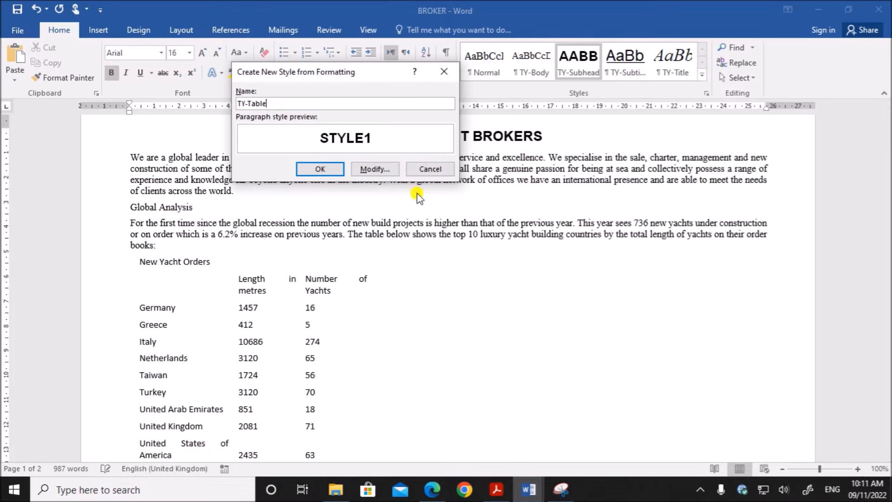
{"action": "left_click", "coordinate": [378, 168]}
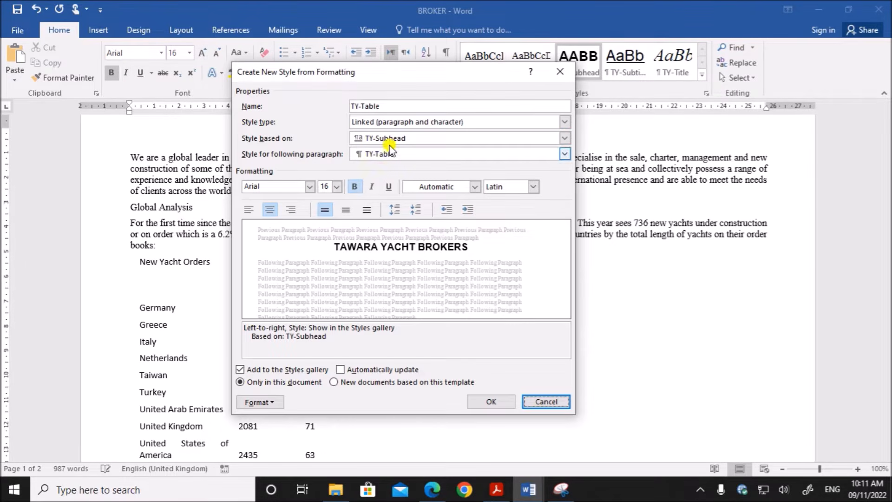
{"action": "left_click", "coordinate": [565, 138]}
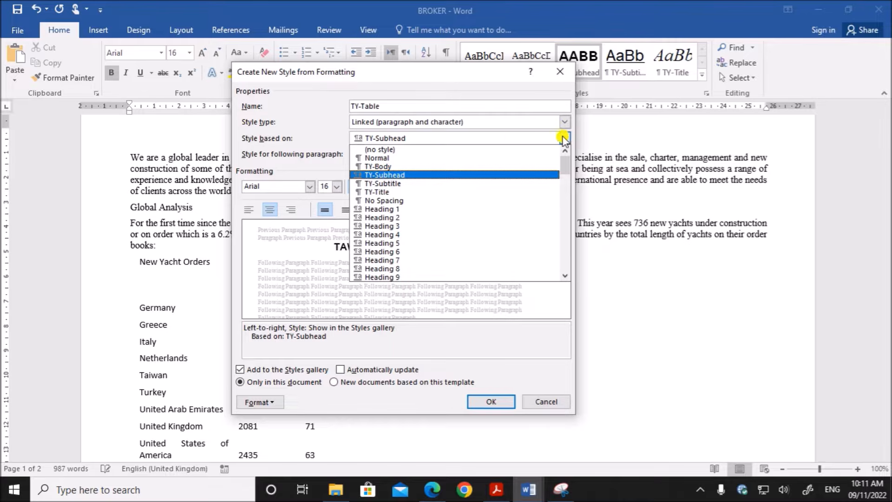
{"action": "left_click", "coordinate": [369, 159]}
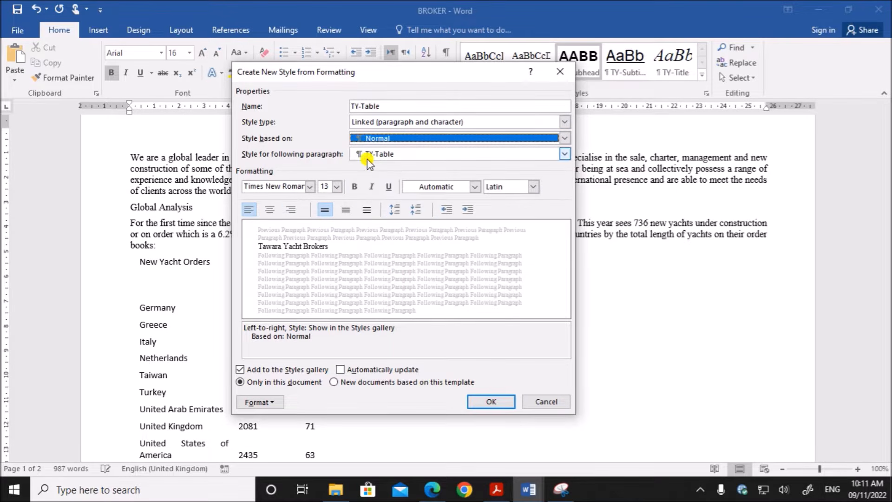
- Following the House style specification, set the TY-Table style's font size to 11 points and centre its text
{"action": "left_click", "coordinate": [432, 489]}
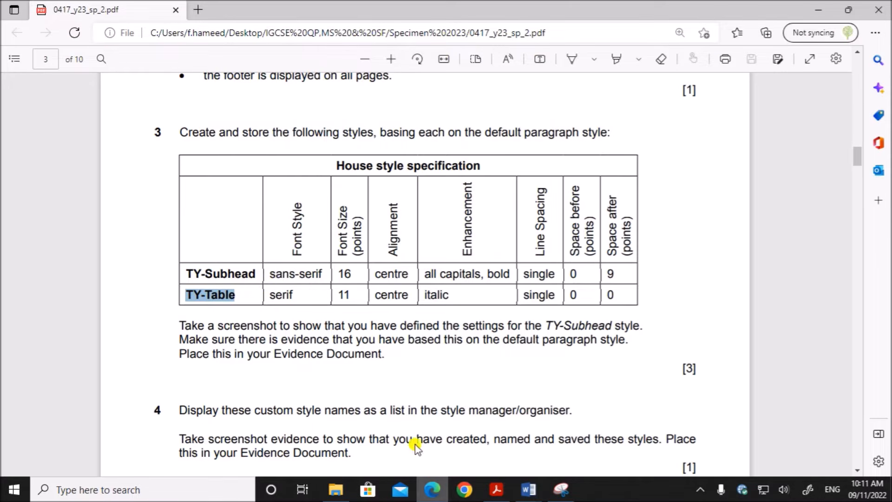
{"action": "left_click_drag", "start_coordinate": [270, 298], "coordinate": [294, 295]}
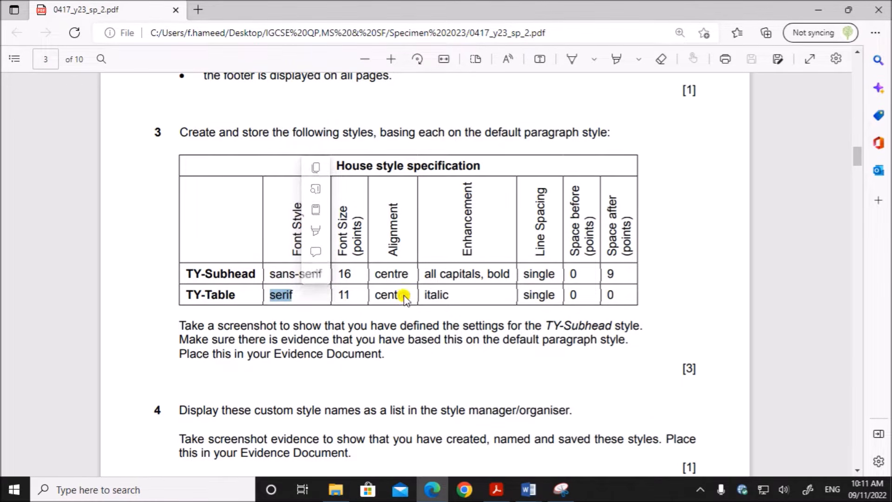
{"action": "mouse_move", "coordinate": [529, 489]}
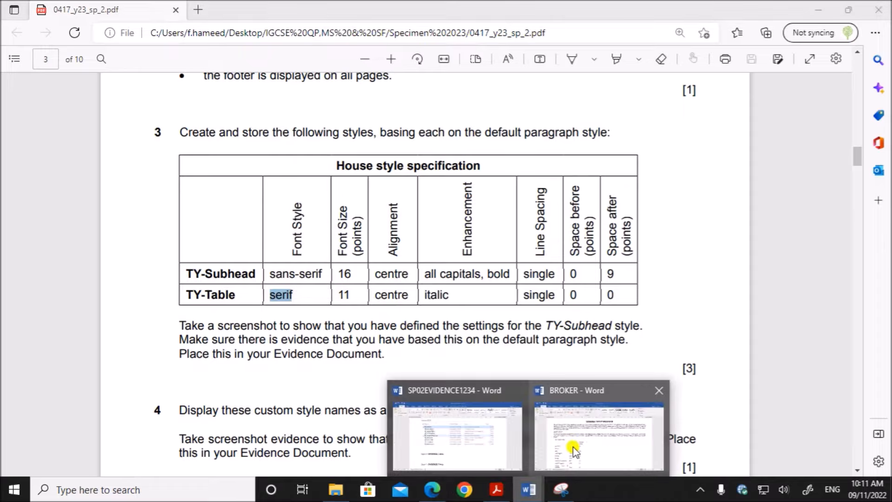
{"action": "left_click", "coordinate": [567, 454]}
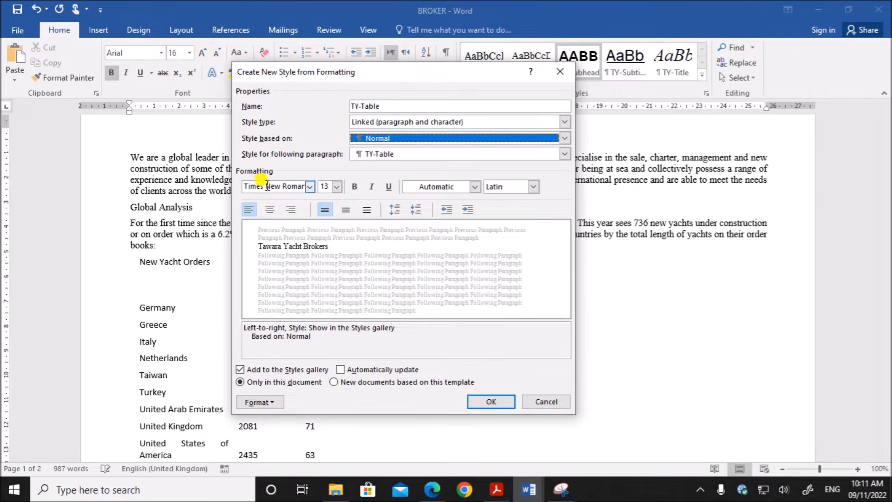
{"action": "left_click", "coordinate": [336, 186]}
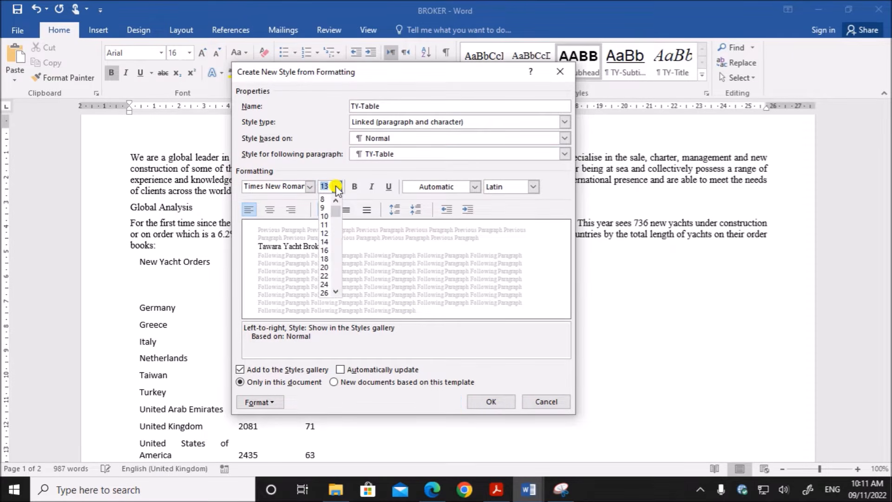
{"action": "left_click", "coordinate": [326, 226]}
{"action": "left_click", "coordinate": [270, 209]}
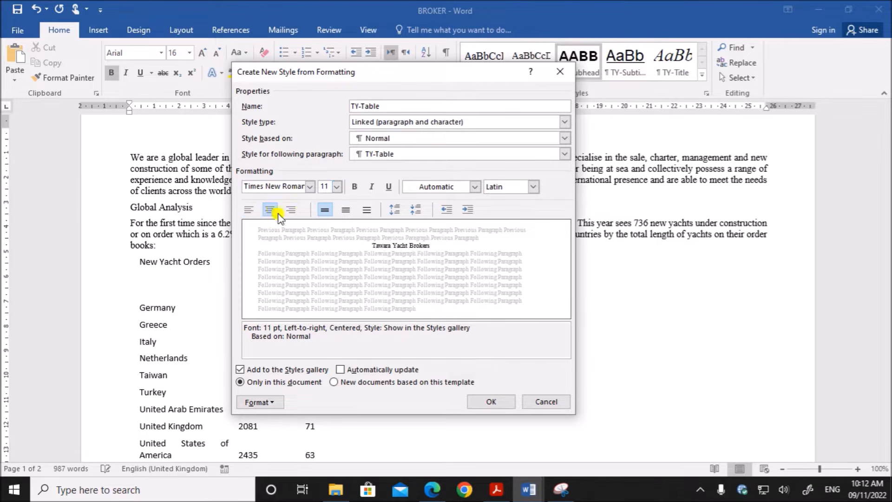
- Check the remaining TY-Table requirements in the exam paper's House style specification and make the style italic
{"action": "left_click", "coordinate": [432, 489]}
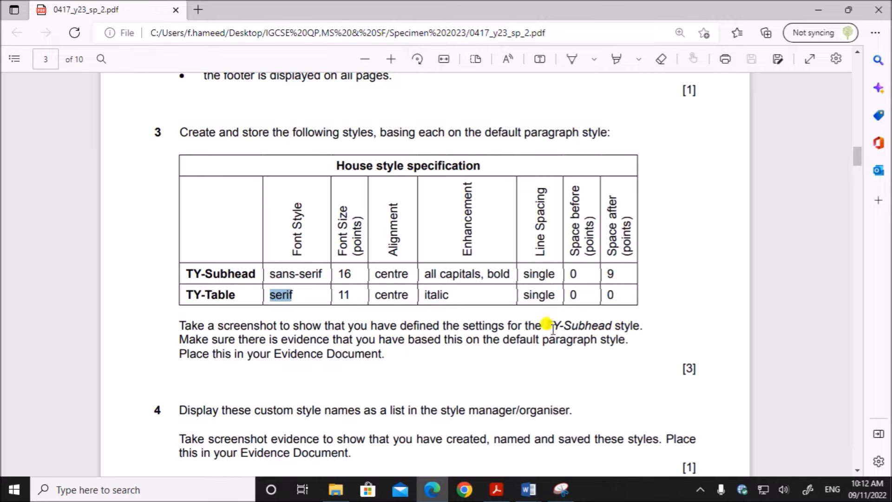
{"action": "left_click", "coordinate": [543, 295]}
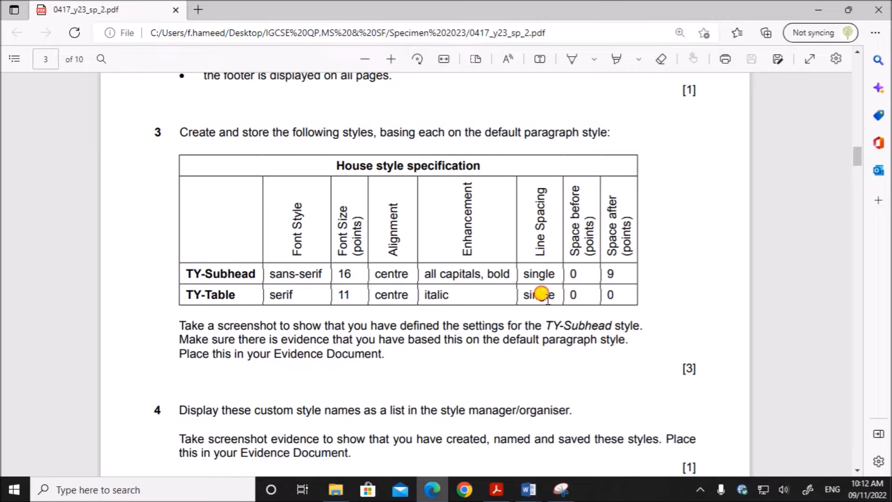
{"action": "left_click", "coordinate": [528, 488]}
{"action": "left_click", "coordinate": [609, 447]}
{"action": "left_click", "coordinate": [371, 187]}
- Review the TY-Table style's paragraph spacing settings and save the new style in BROKER
{"action": "left_click", "coordinate": [269, 403]}
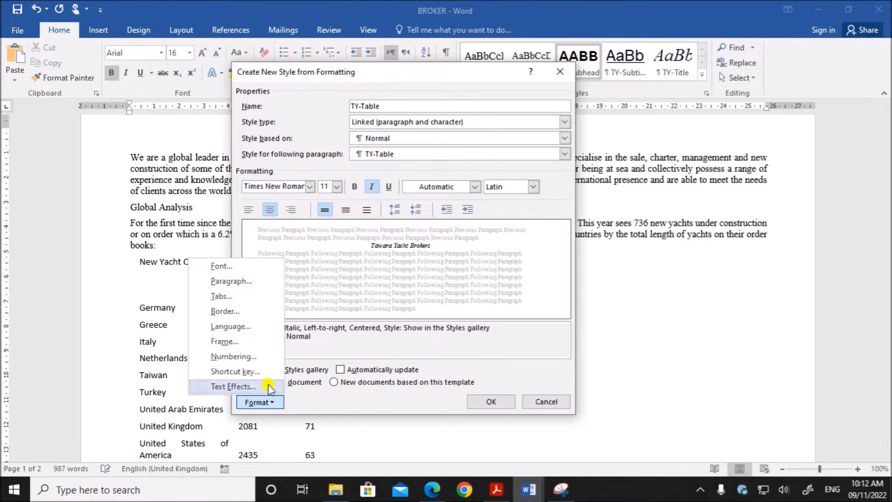
{"action": "left_click", "coordinate": [263, 286]}
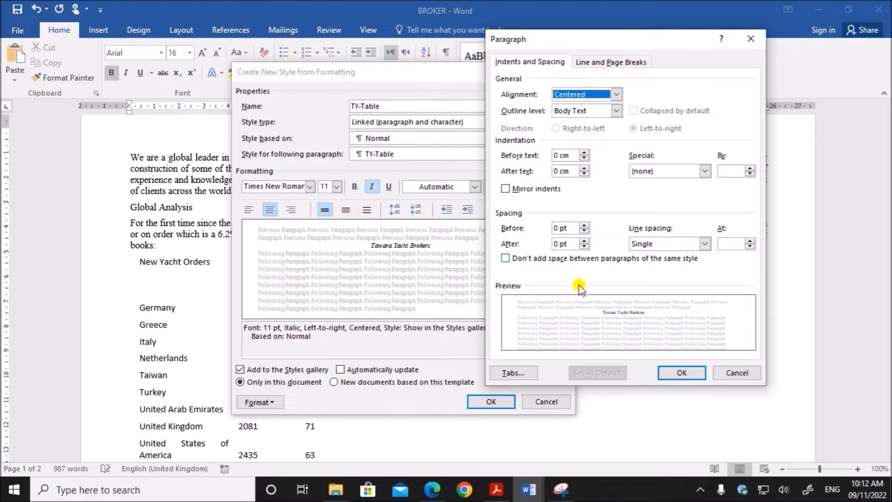
{"action": "left_click", "coordinate": [679, 372]}
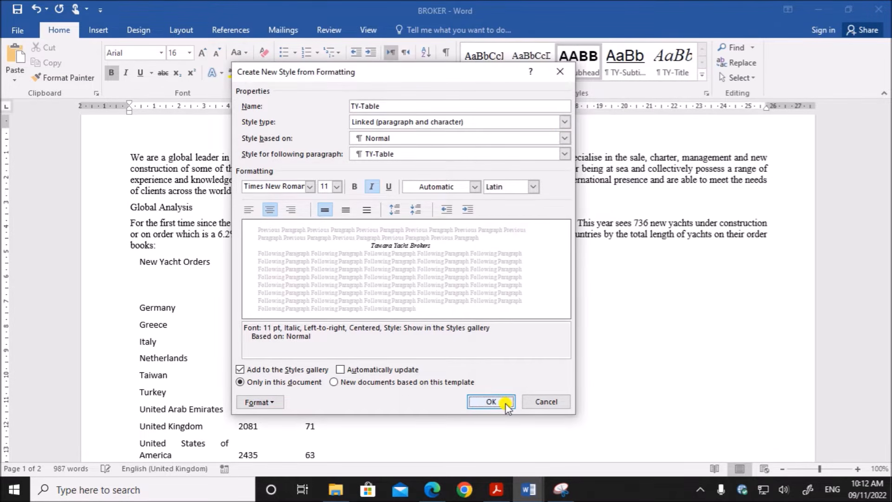
{"action": "left_click", "coordinate": [507, 405]}
- Read the TY-Subhead screenshot requirement in the exam paper and open that style's settings for modification in BROKER
{"action": "left_click", "coordinate": [437, 489]}
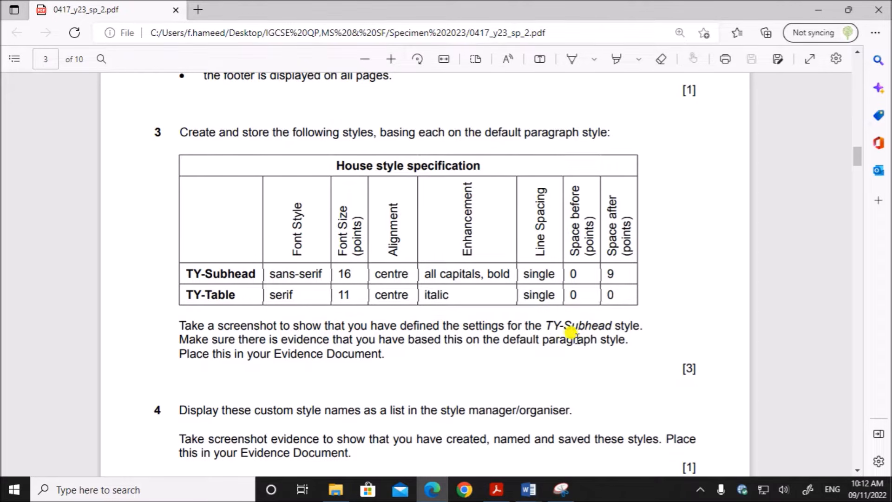
{"action": "left_click_drag", "start_coordinate": [542, 326], "coordinate": [644, 325]}
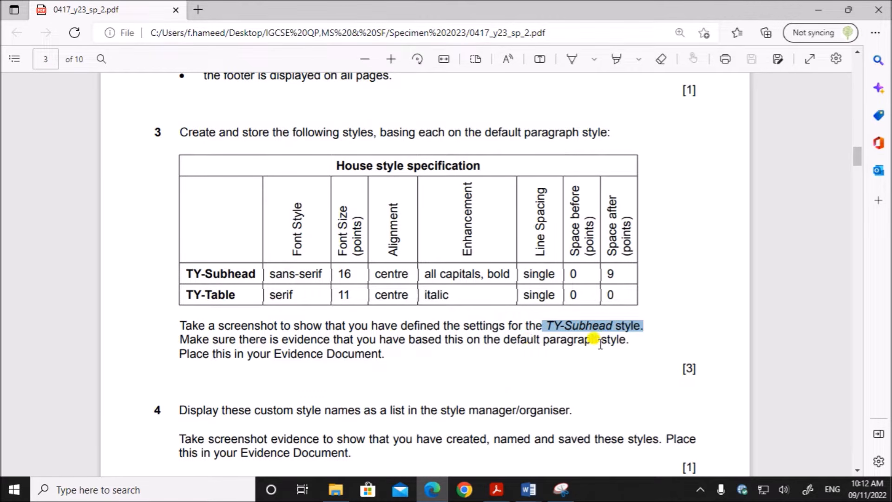
{"action": "mouse_move", "coordinate": [528, 489]}
{"action": "left_click", "coordinate": [576, 444]}
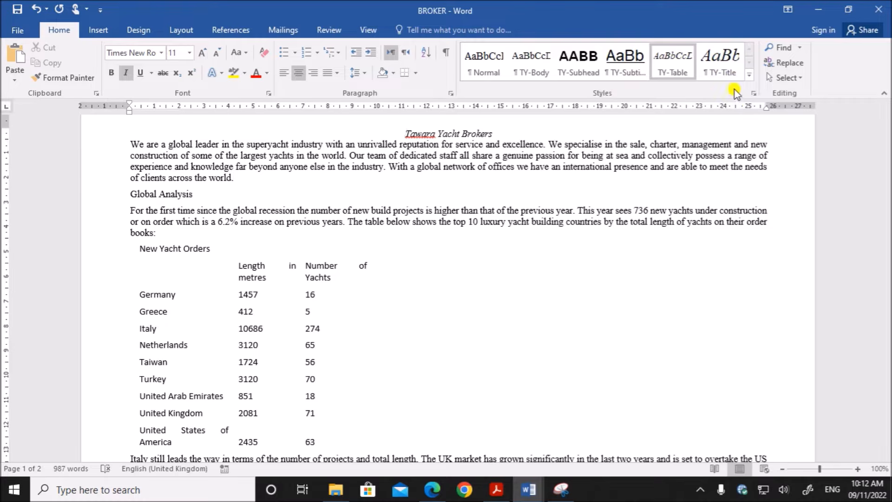
{"action": "left_click", "coordinate": [583, 69]}
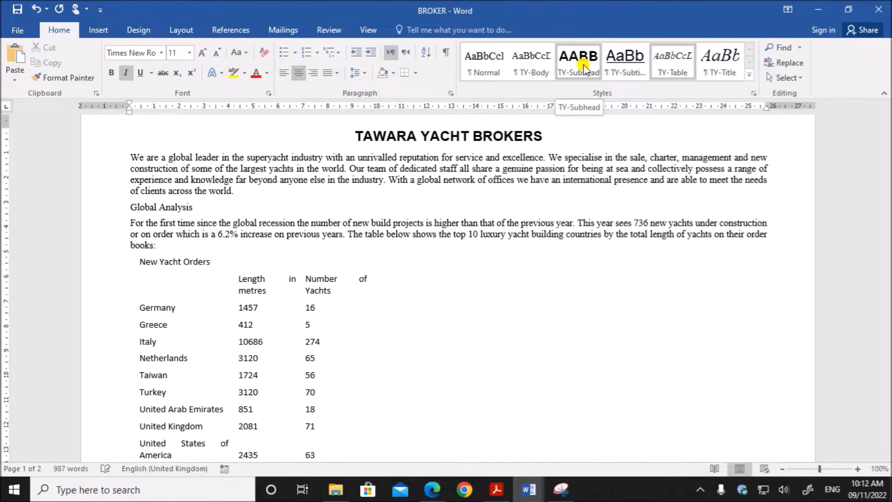
{"action": "right_click", "coordinate": [583, 64]}
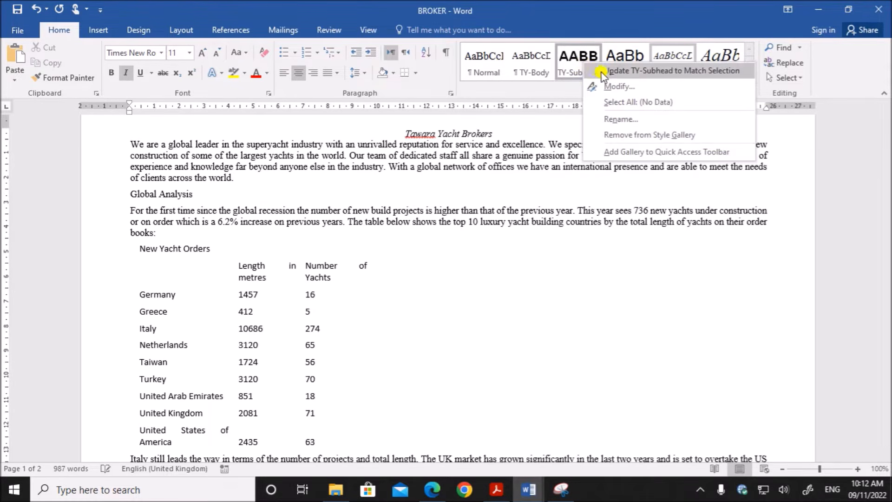
{"action": "left_click", "coordinate": [620, 86]}
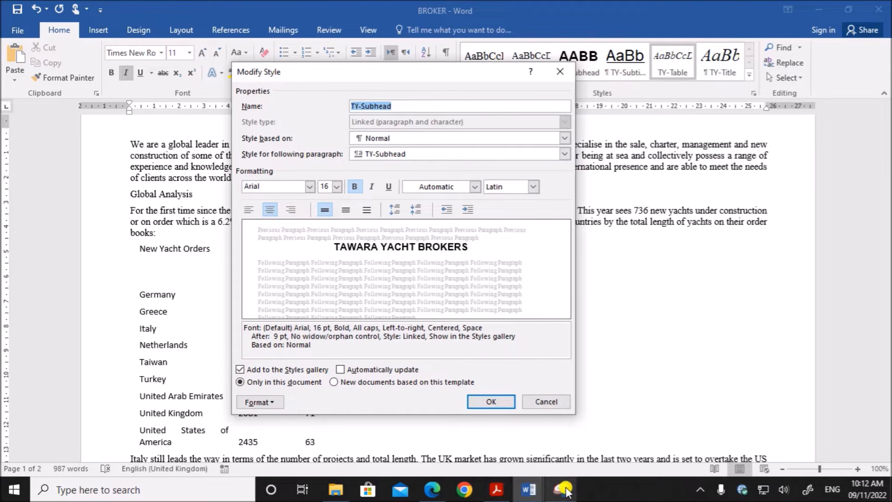
- Capture the TY-Subhead Modify Style dialog with Snipping Tool and close the dialog in BROKER
{"action": "mouse_move", "coordinate": [566, 492]}
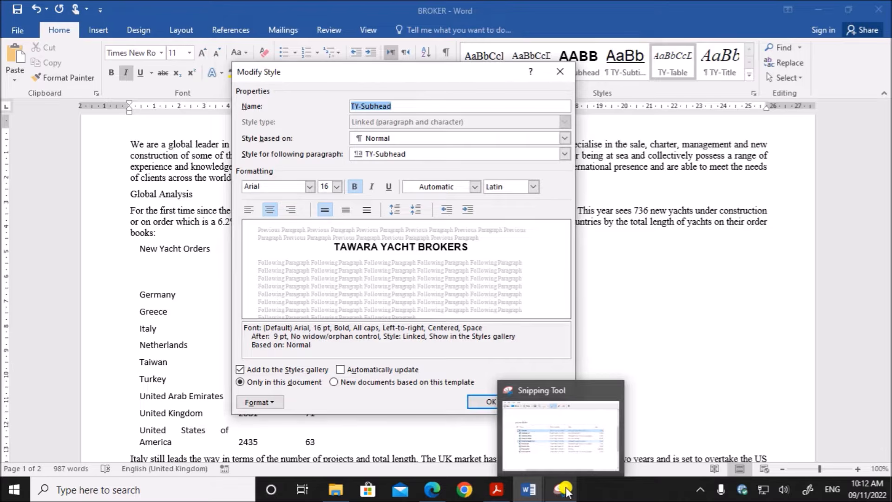
{"action": "left_click", "coordinate": [566, 492]}
{"action": "left_click", "coordinate": [130, 46]}
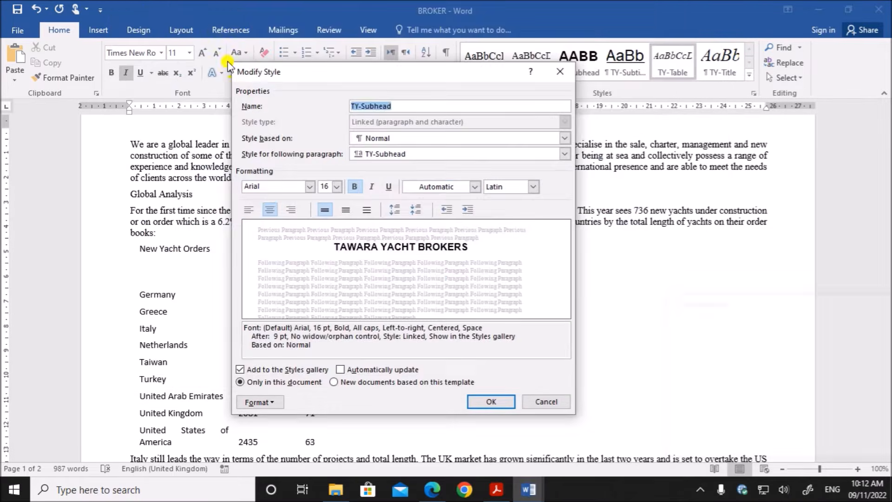
{"action": "left_click_drag", "start_coordinate": [231, 61], "coordinate": [580, 423]}
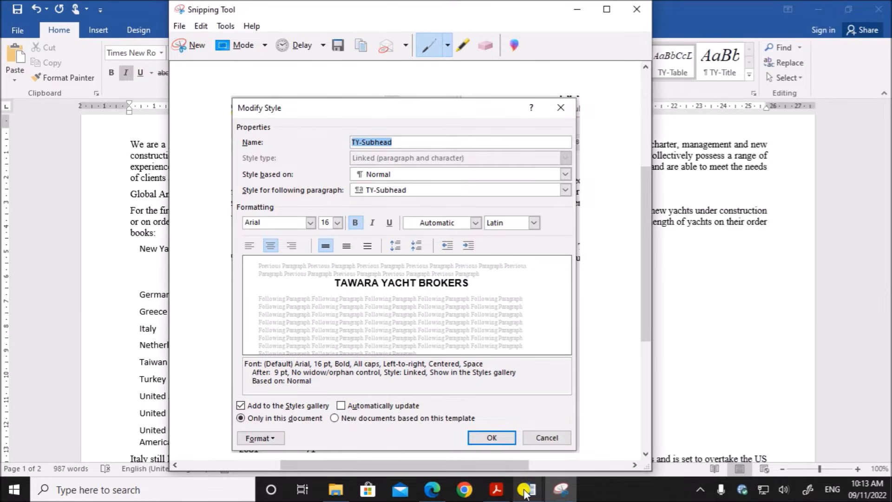
{"action": "mouse_move", "coordinate": [525, 492]}
{"action": "left_click", "coordinate": [458, 463]}
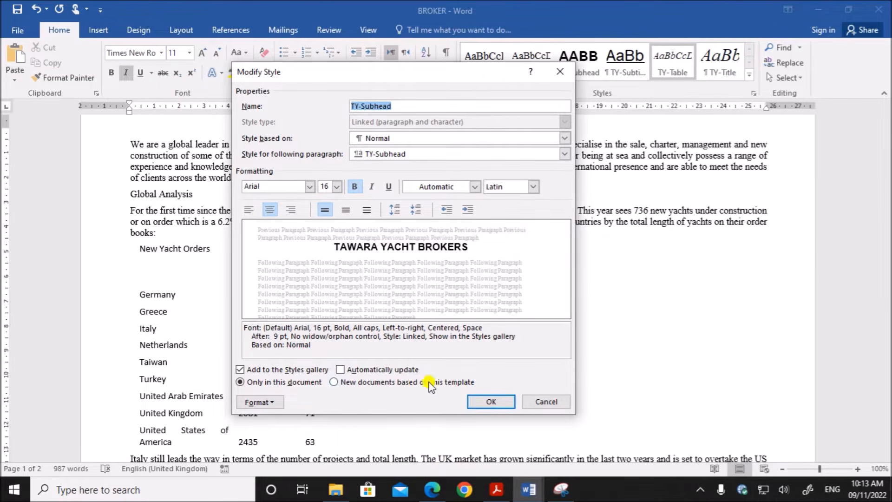
{"action": "left_click", "coordinate": [491, 402]}
- Paste the TY-Subhead style screenshot below the Step 3 – EVIDENCE 2 heading in SP02EVIDENCE1234
{"action": "mouse_move", "coordinate": [528, 490]}
{"action": "left_click", "coordinate": [448, 462]}
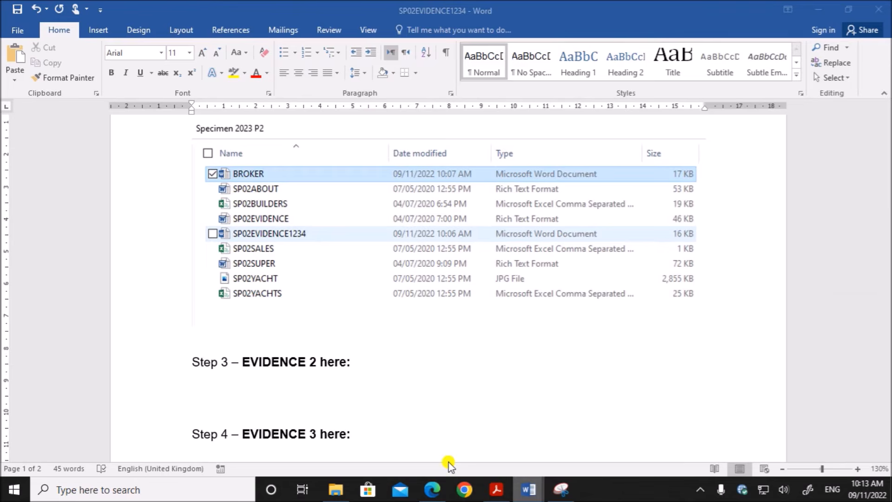
{"action": "scroll", "coordinate": [349, 384], "scroll_direction": "down", "scroll_amount": 3}
{"action": "left_click", "coordinate": [210, 269]}
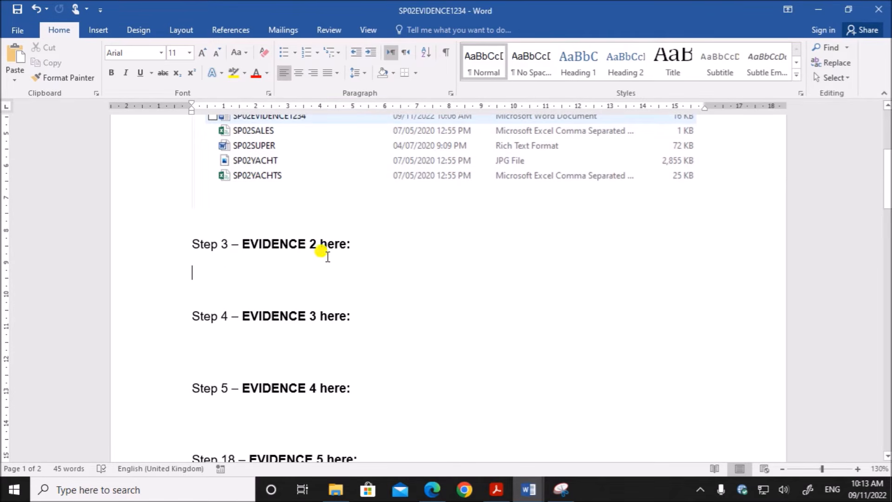
{"action": "key", "text": "ctrl+v"}
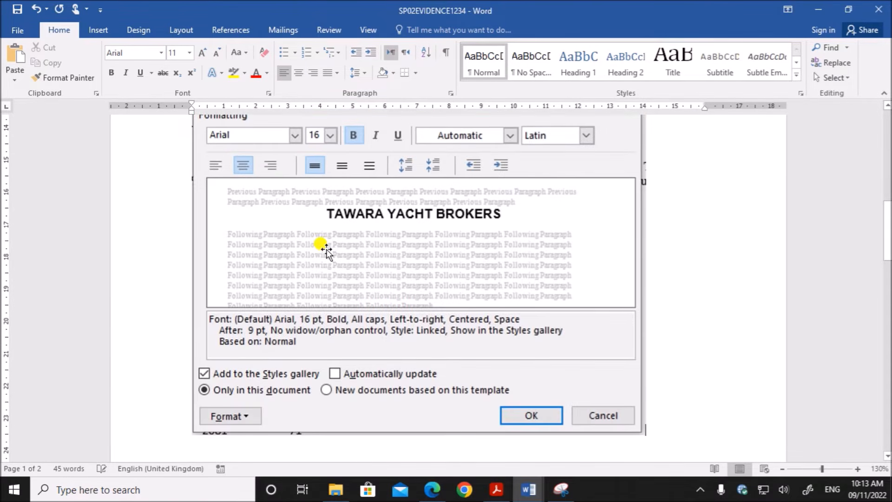
{"action": "scroll", "coordinate": [431, 345], "scroll_direction": "up", "scroll_amount": 3}
{"action": "scroll", "coordinate": [431, 345], "scroll_direction": "up", "scroll_amount": 1}
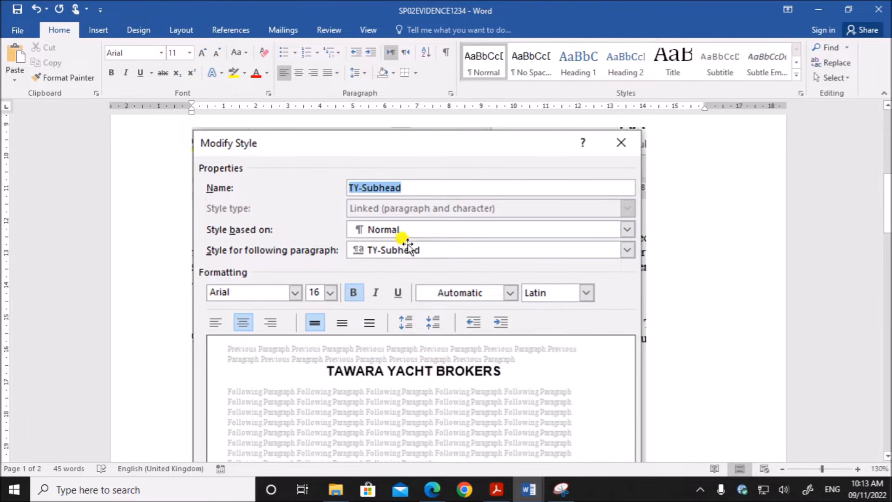
- Read question 4 of the exam paper and display the full list of style names in BROKER
{"action": "left_click", "coordinate": [434, 488]}
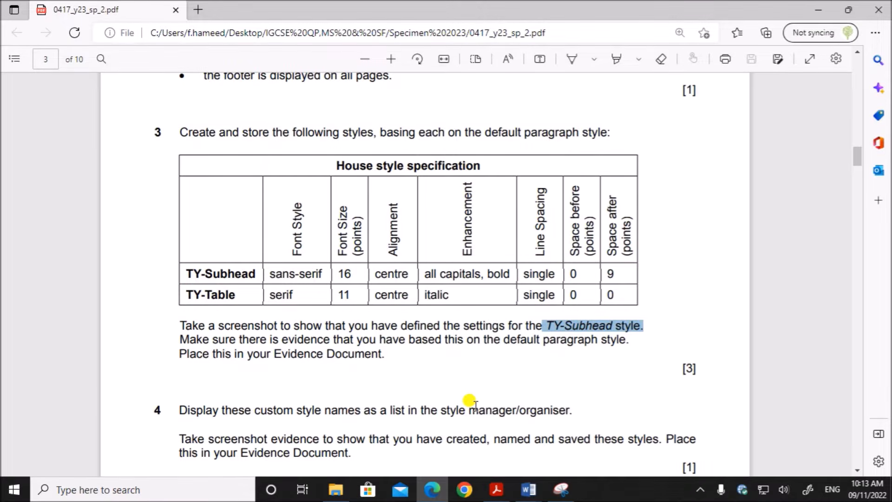
{"action": "scroll", "coordinate": [474, 403], "scroll_direction": "down", "scroll_amount": 3}
{"action": "scroll", "coordinate": [469, 398], "scroll_direction": "down", "scroll_amount": 3}
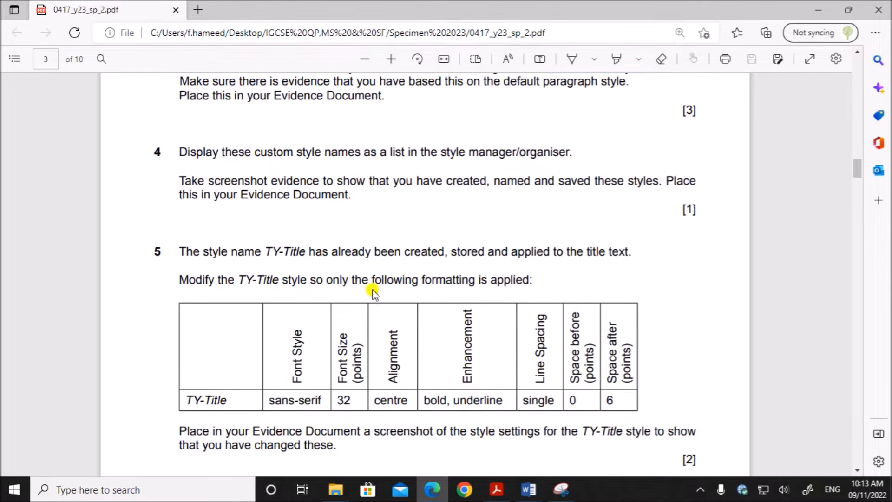
{"action": "left_click_drag", "start_coordinate": [226, 149], "coordinate": [576, 154]}
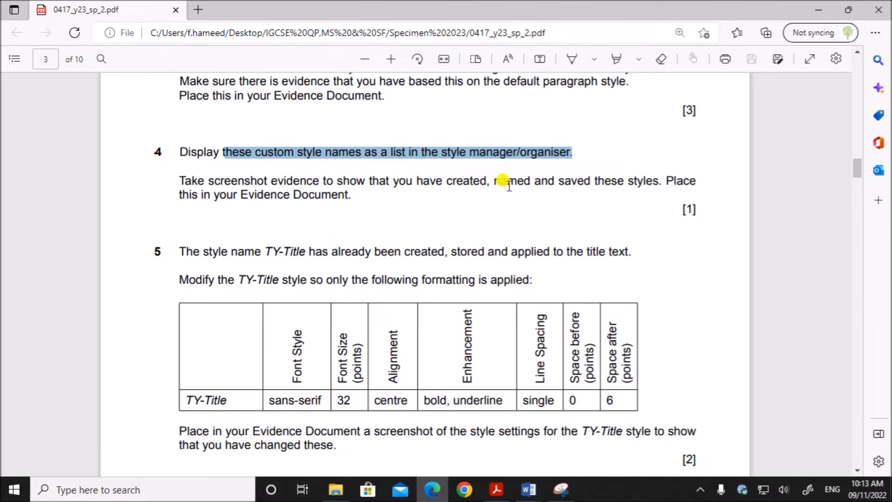
{"action": "mouse_move", "coordinate": [528, 489]}
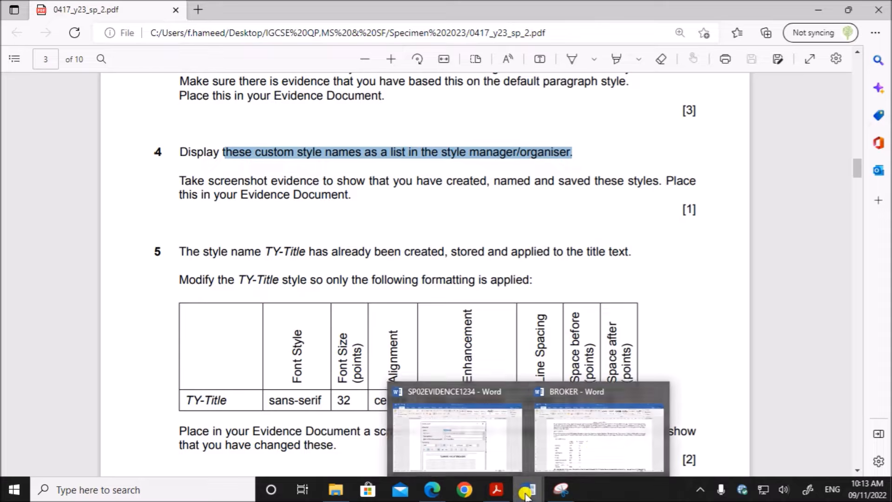
{"action": "left_click", "coordinate": [580, 443]}
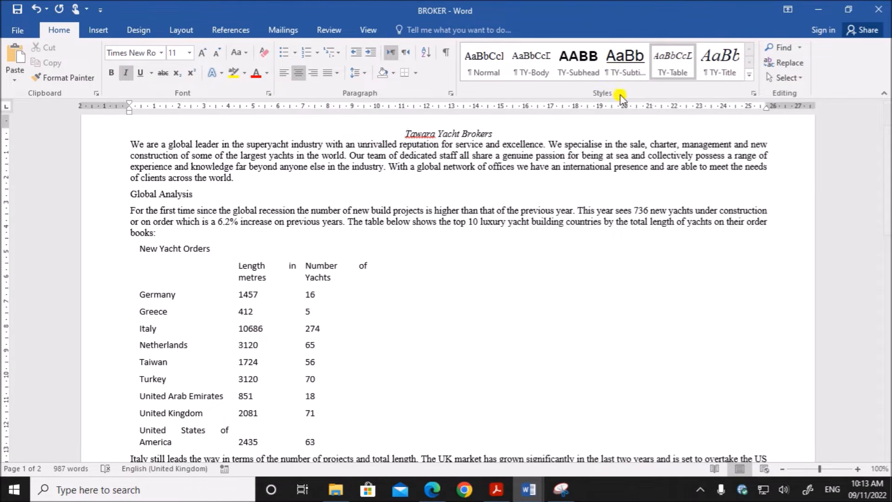
{"action": "left_click", "coordinate": [754, 94]}
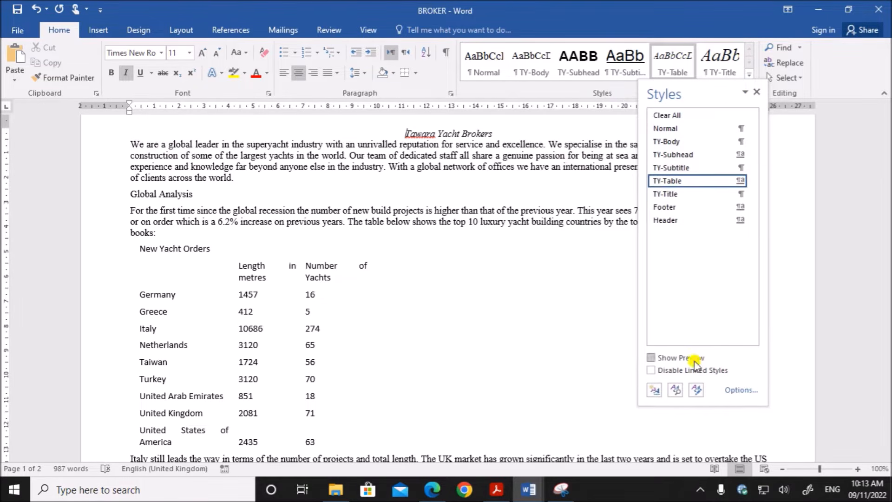
- Capture the Styles list with the custom TY style names using Snipping Tool
{"action": "left_click", "coordinate": [560, 491]}
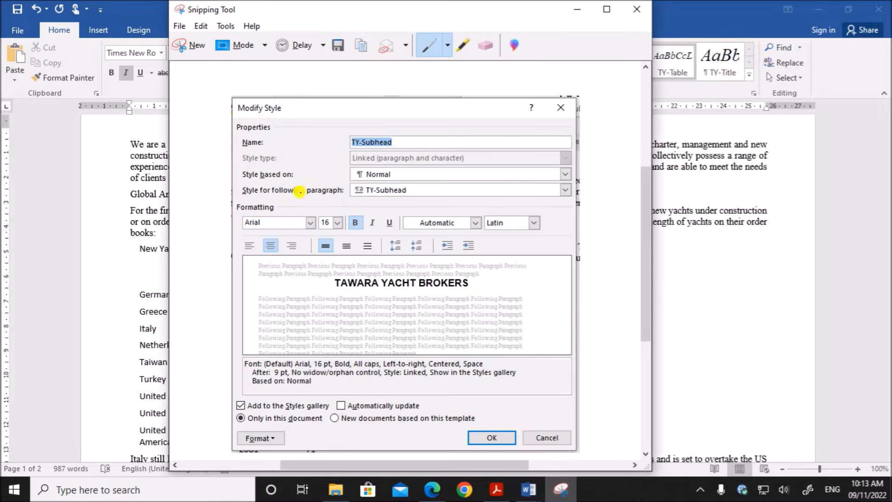
{"action": "left_click", "coordinate": [197, 47]}
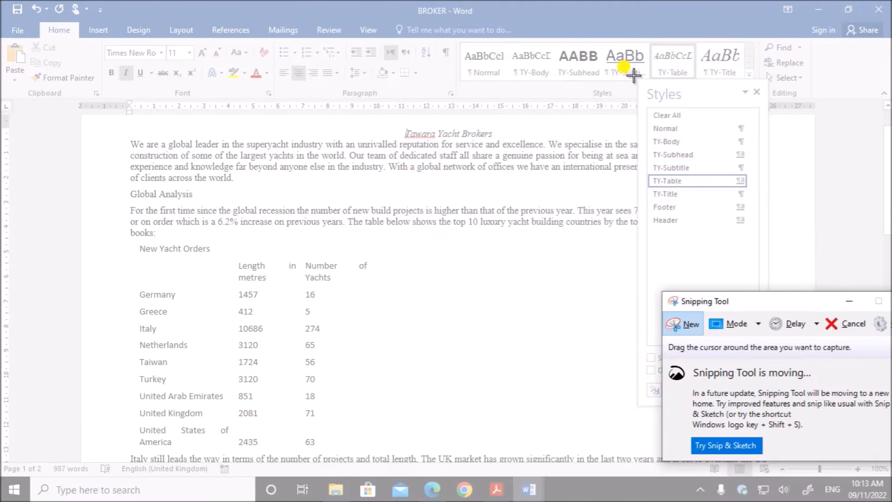
{"action": "left_click_drag", "start_coordinate": [634, 76], "coordinate": [761, 276]}
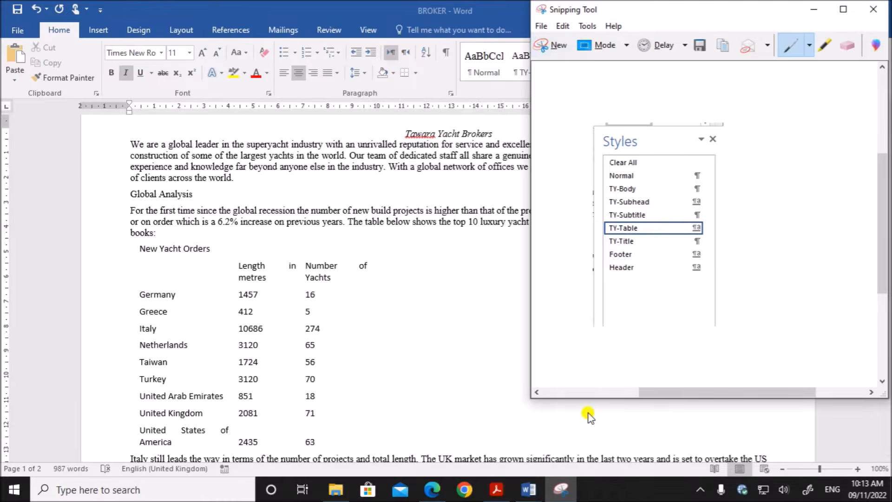
- In SP02EVIDENCE1234, move the Step 4 – EVIDENCE 3 heading to a new page and paste the Styles list screenshot below it
{"action": "mouse_move", "coordinate": [533, 488]}
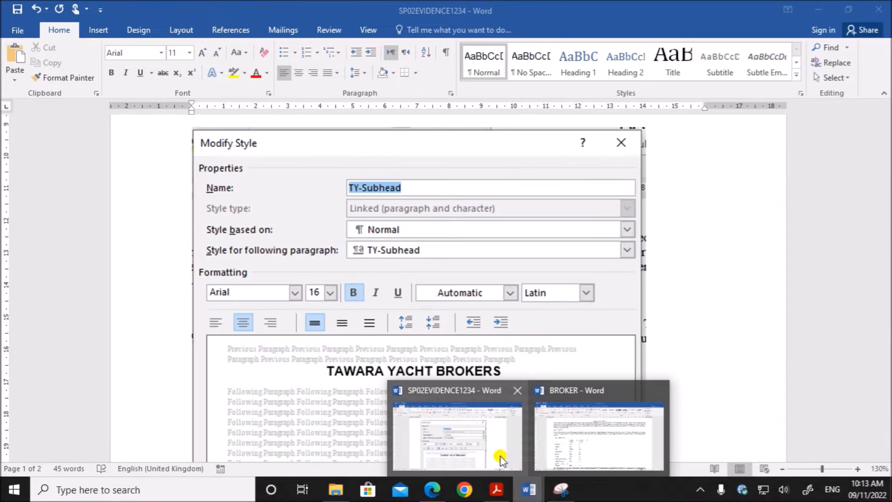
{"action": "left_click", "coordinate": [500, 458]}
{"action": "scroll", "coordinate": [492, 407], "scroll_direction": "down", "scroll_amount": 10}
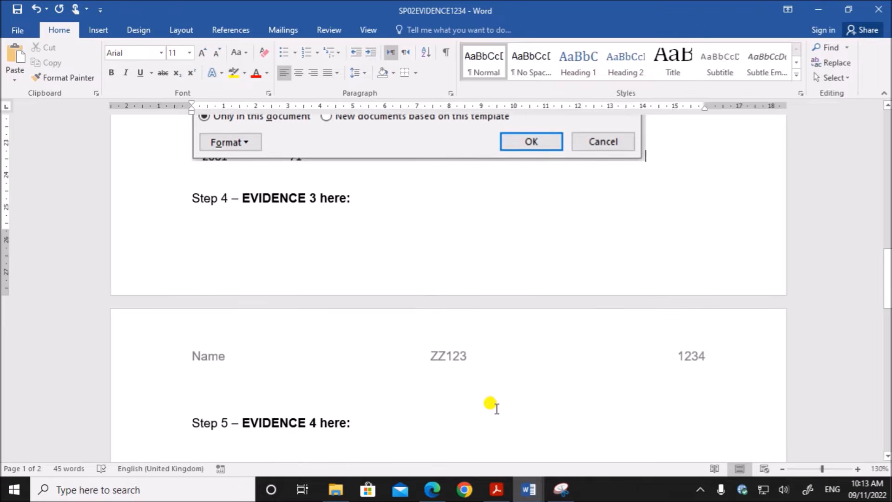
{"action": "key", "text": "ctrl+Return"}
{"action": "scroll", "coordinate": [246, 214], "scroll_direction": "down", "scroll_amount": 3}
{"action": "left_click", "coordinate": [209, 208]}
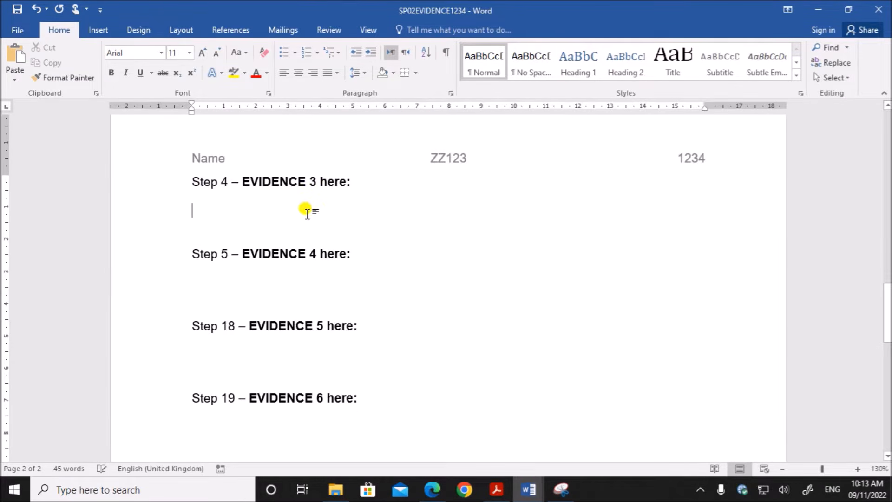
{"action": "left_click_drag", "start_coordinate": [310, 218], "coordinate": [311, 219]}
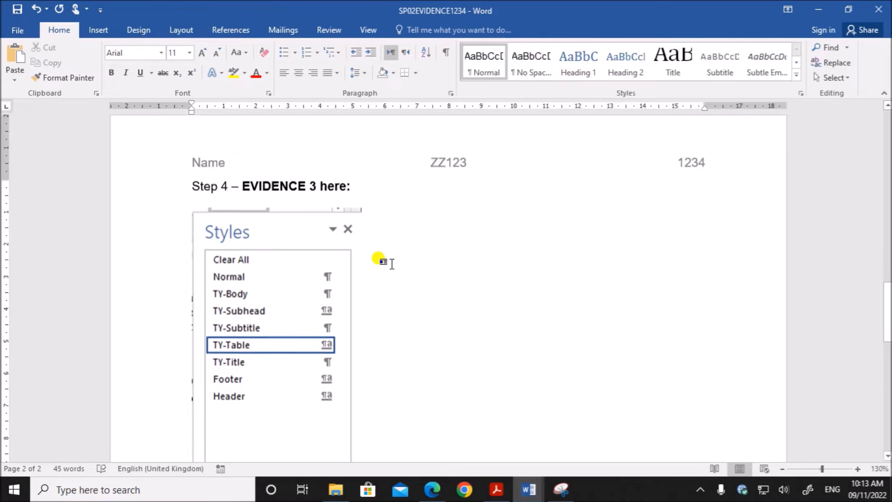
- Return to the exam paper and look up the TY-Title style requirements in question 5
{"action": "key", "text": "alt+Tab"}
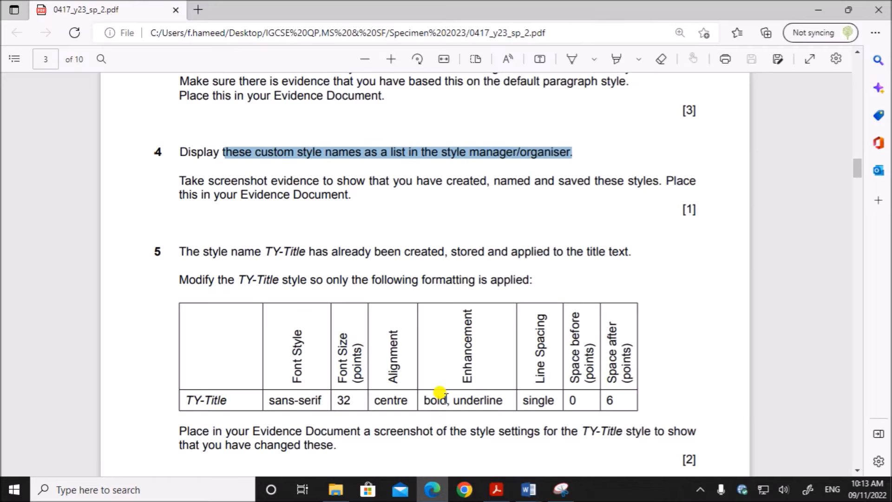
{"action": "scroll", "coordinate": [440, 394], "scroll_direction": "down", "scroll_amount": 2}
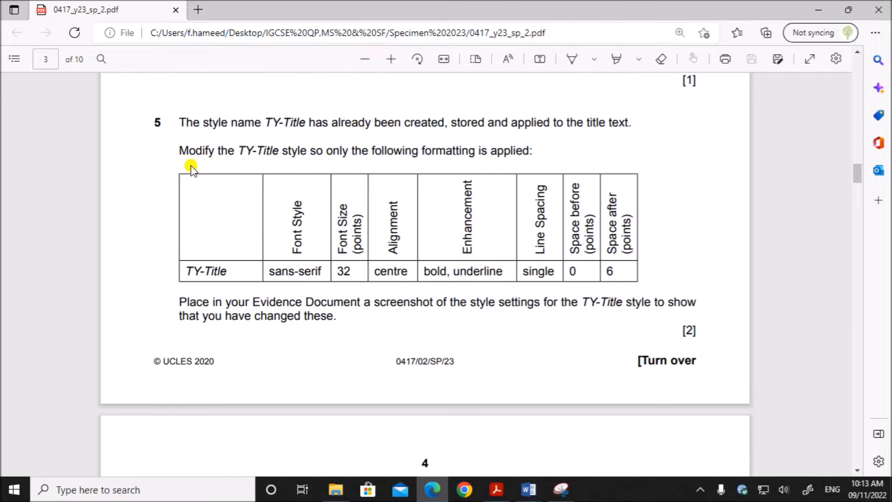
{"action": "scroll", "coordinate": [181, 168], "scroll_direction": "up", "scroll_amount": 2}
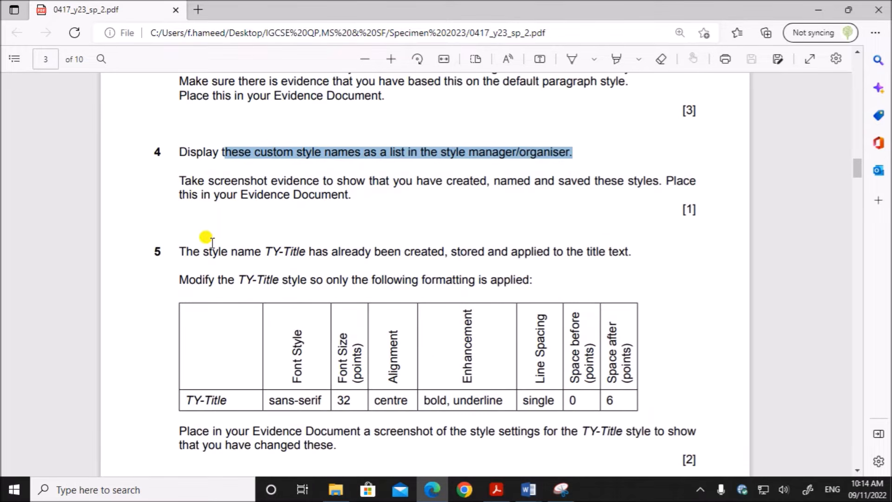
- Read the question 5 instructions for the TY-Title style and open that style for modification in BROKER
{"action": "left_click_drag", "start_coordinate": [179, 251], "coordinate": [649, 250]}
{"action": "left_click_drag", "start_coordinate": [196, 280], "coordinate": [519, 281]}
{"action": "scroll", "coordinate": [446, 334], "scroll_direction": "down", "scroll_amount": 3}
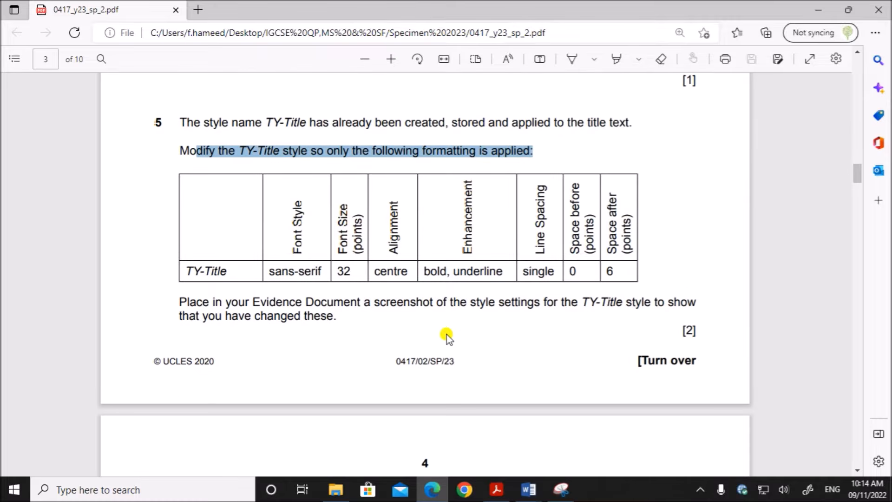
{"action": "mouse_move", "coordinate": [528, 489]}
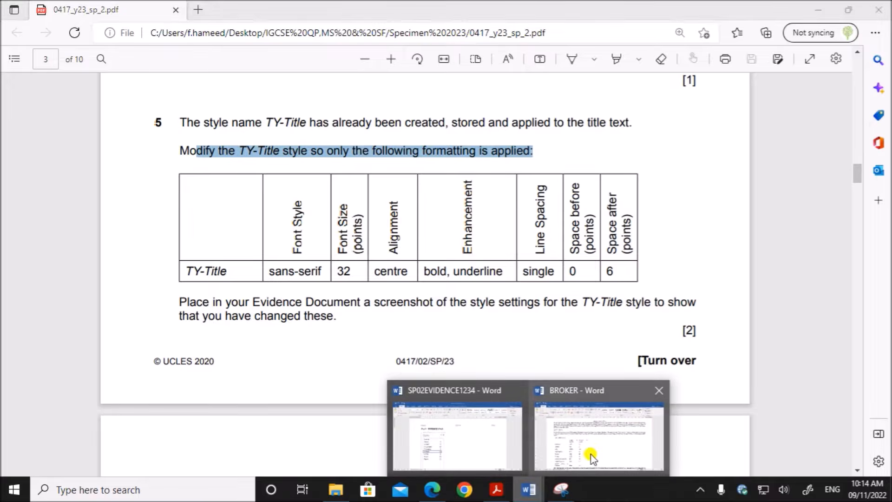
{"action": "left_click", "coordinate": [599, 453]}
{"action": "left_click", "coordinate": [623, 244]}
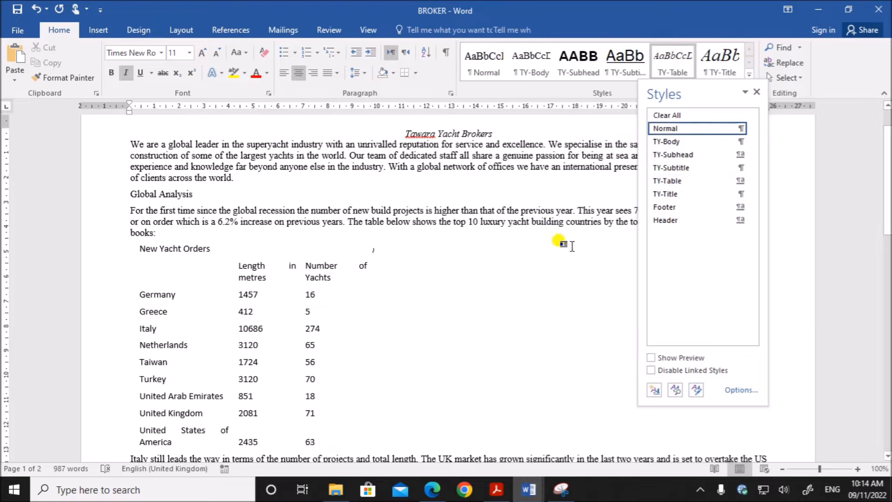
{"action": "right_click", "coordinate": [718, 69]}
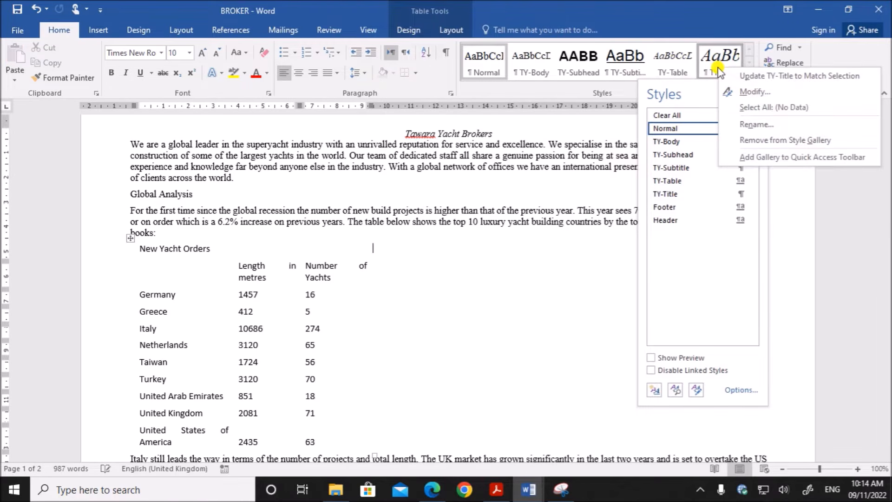
{"action": "left_click", "coordinate": [751, 93]}
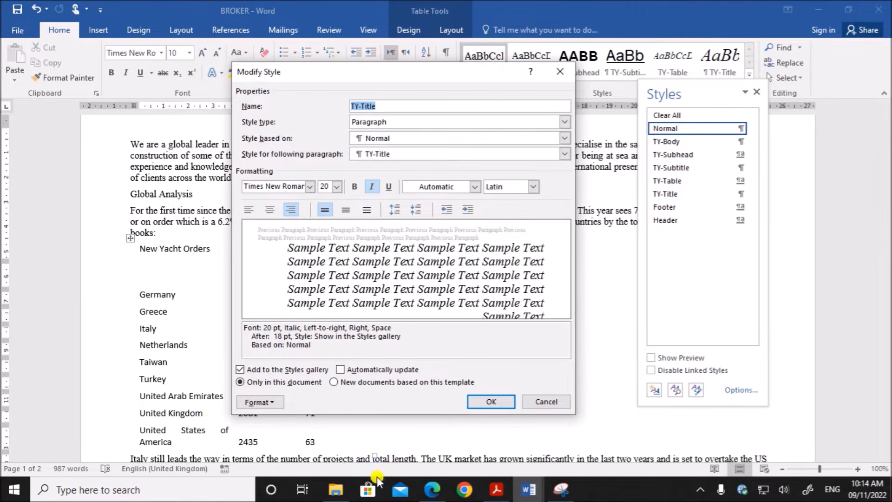
- Check the required font style in the exam paper and set the TY-Title font to Arial in BROKER
{"action": "left_click", "coordinate": [432, 489]}
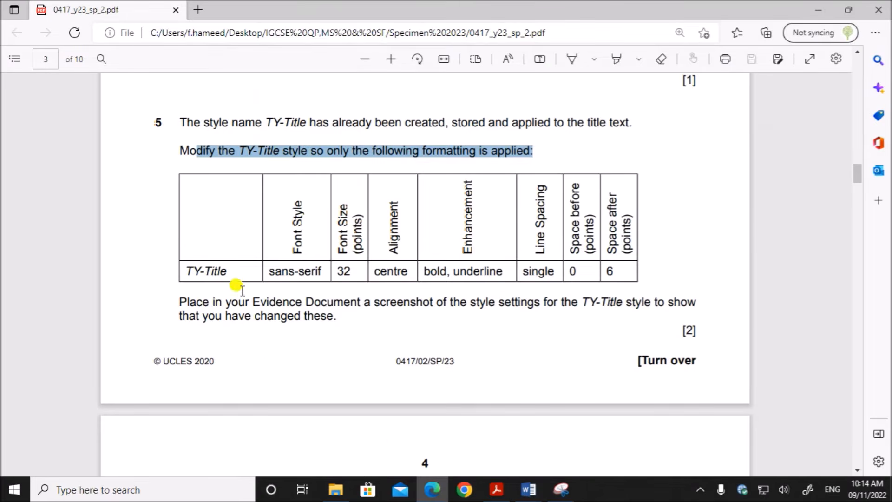
{"action": "left_click_drag", "start_coordinate": [268, 272], "coordinate": [325, 272]}
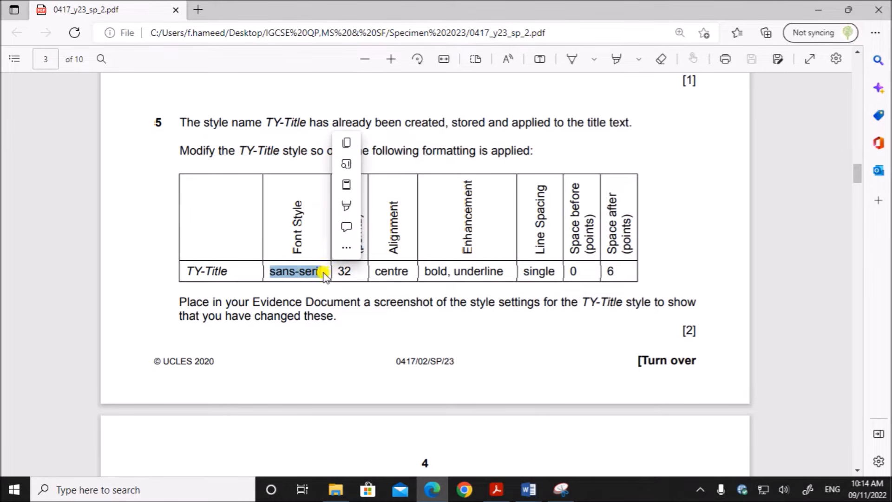
{"action": "mouse_move", "coordinate": [528, 489]}
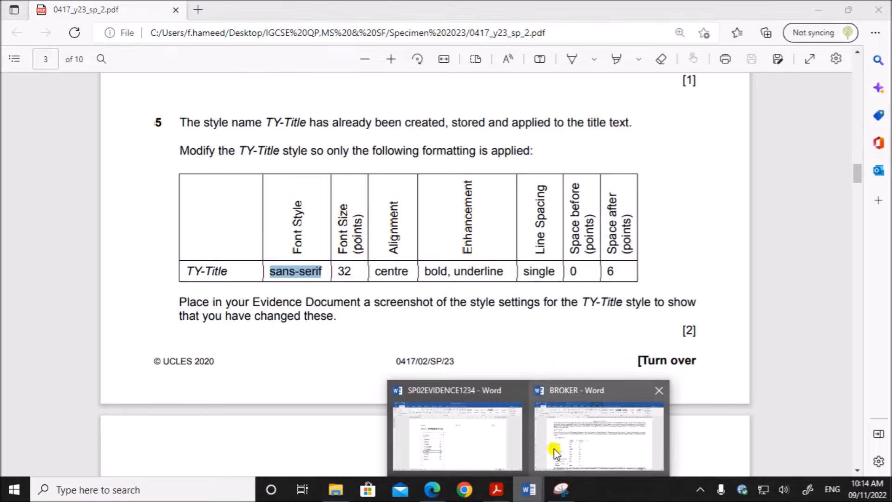
{"action": "left_click", "coordinate": [559, 447]}
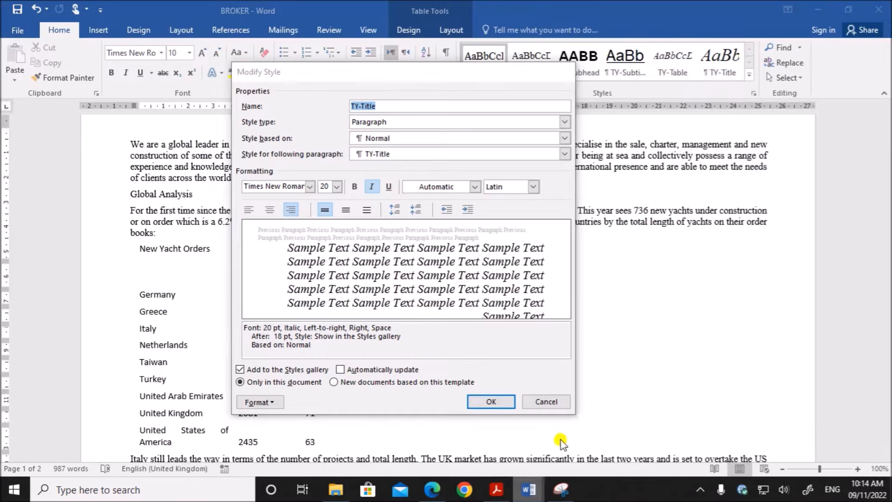
{"action": "left_click", "coordinate": [310, 187]}
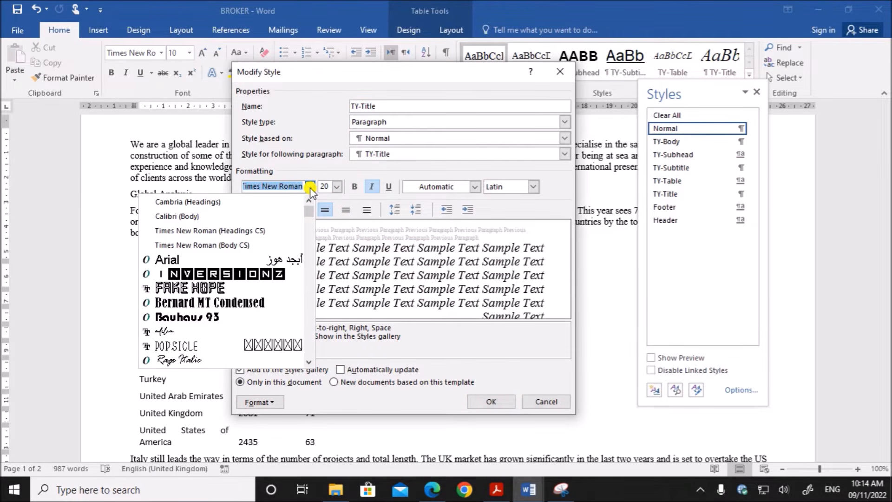
{"action": "type", "text": "Arial"}
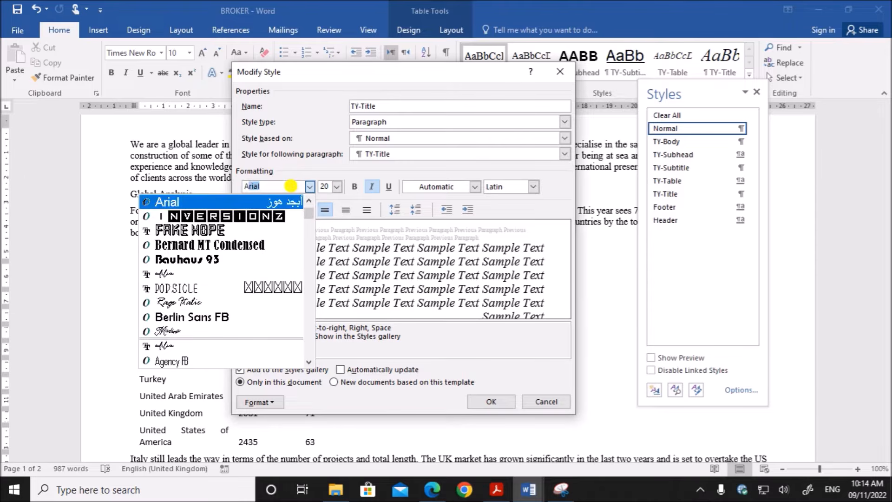
{"action": "left_click", "coordinate": [273, 203]}
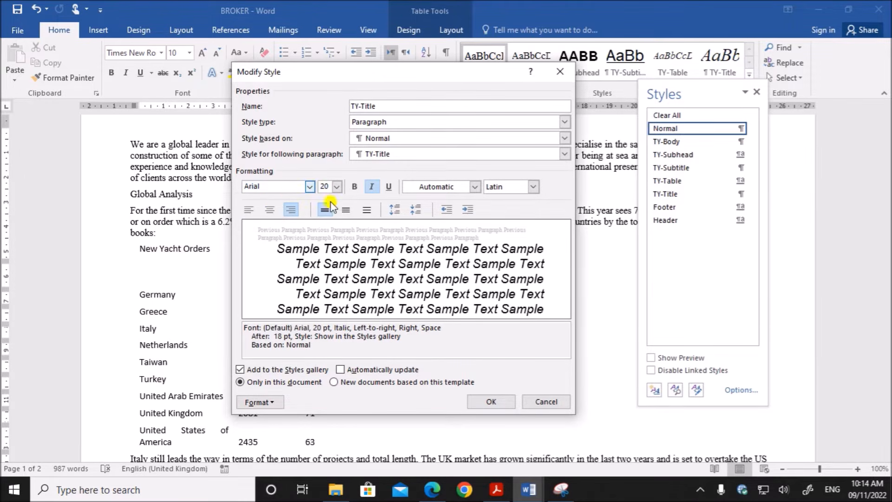
- Check the required font size in the exam paper and set the TY-Title style to 32 pt in BROKER
{"action": "left_click", "coordinate": [432, 489]}
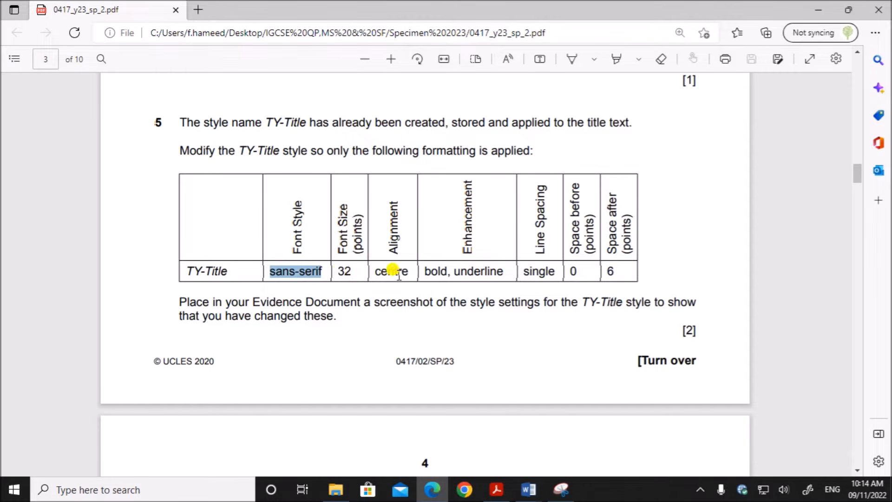
{"action": "left_click", "coordinate": [528, 489]}
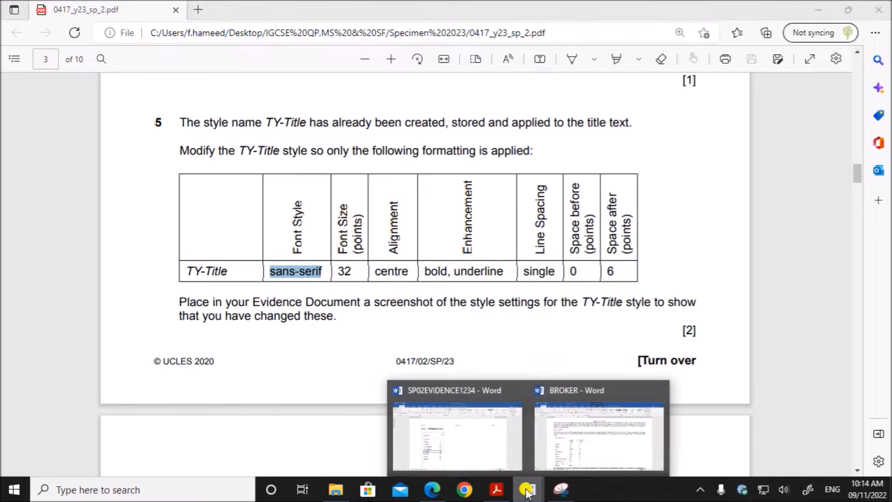
{"action": "left_click", "coordinate": [549, 435]}
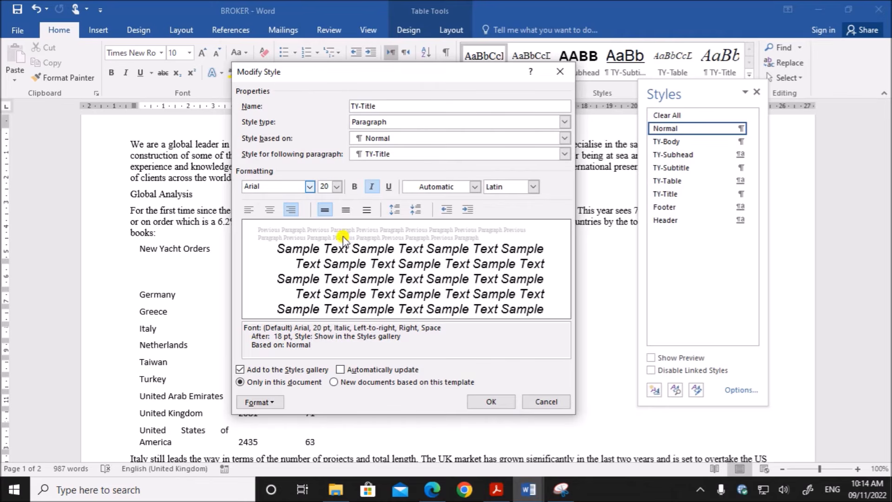
{"action": "left_click", "coordinate": [337, 186]}
{"action": "scroll", "coordinate": [335, 242], "scroll_direction": "down", "scroll_amount": 1}
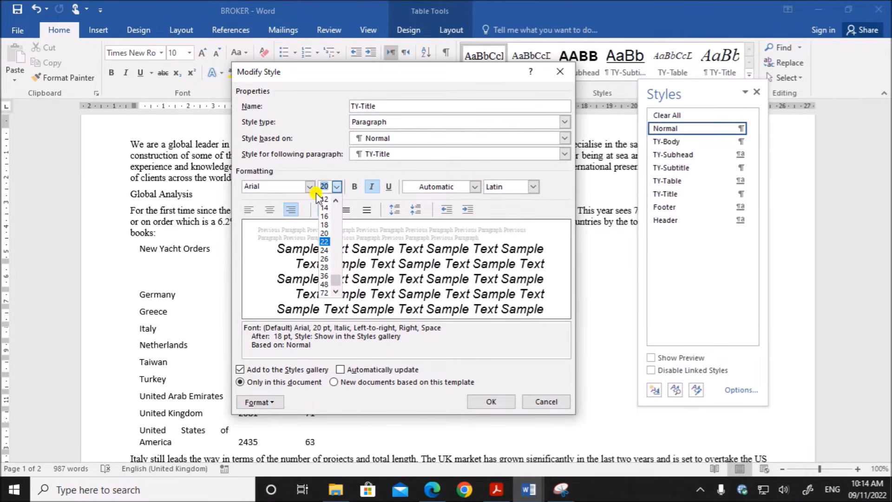
{"action": "type", "text": "32"}
{"action": "left_click", "coordinate": [301, 189]}
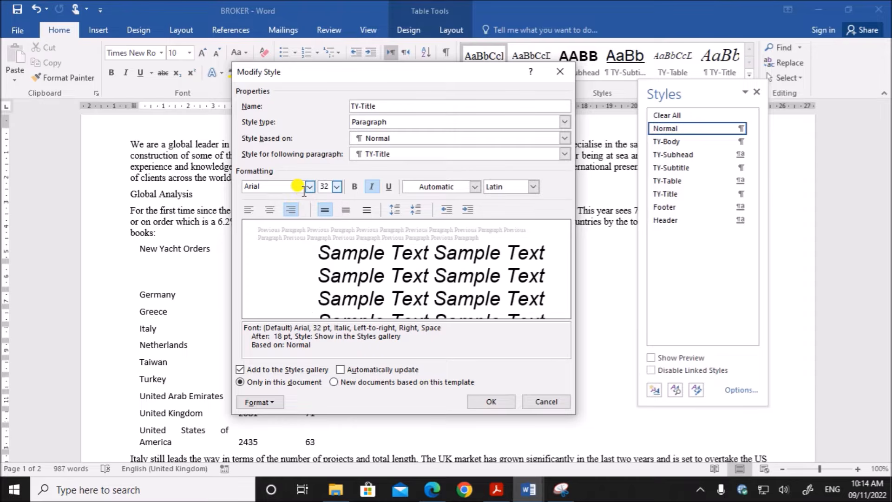
- Centre the TY-Title style and make it bold and underlined without italic
{"action": "left_click", "coordinate": [269, 210]}
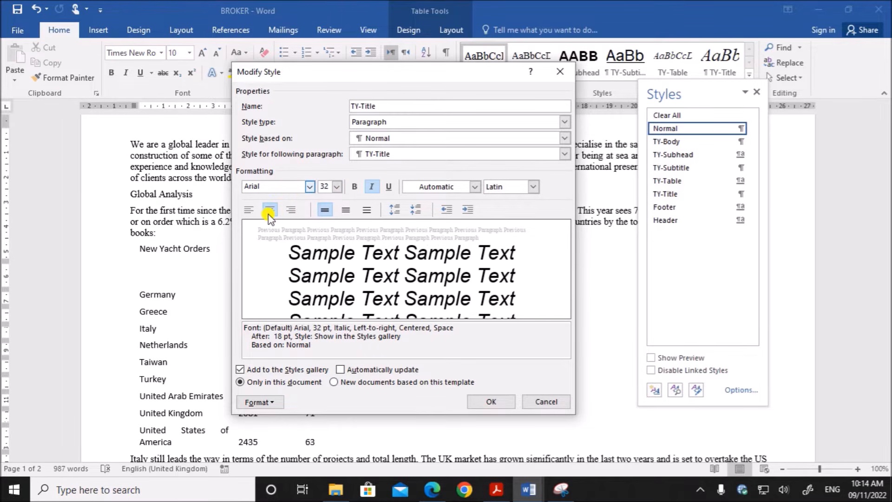
{"action": "left_click", "coordinate": [356, 188]}
{"action": "left_click", "coordinate": [388, 187]}
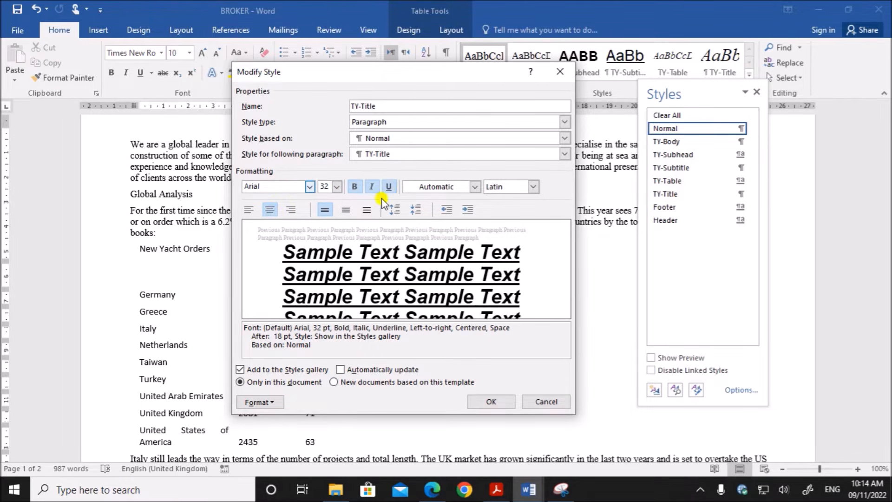
{"action": "left_click", "coordinate": [374, 187]}
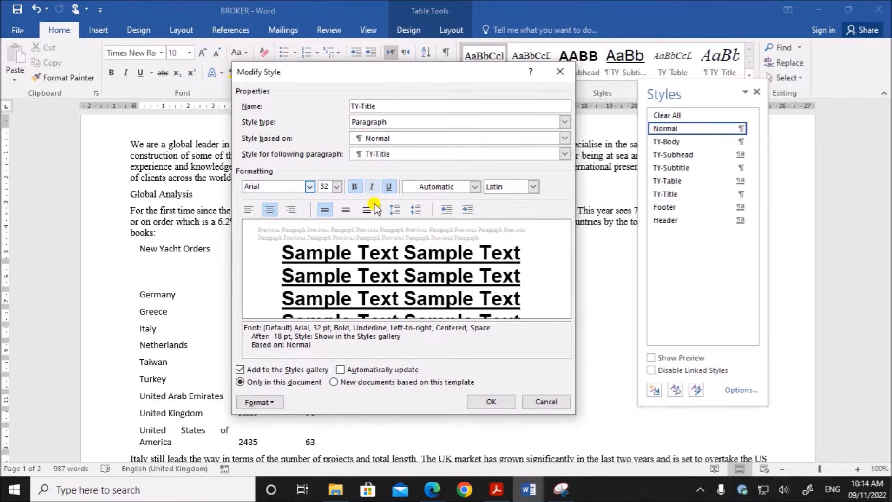
- Check the spacing requirements in the exam paper and set the TY-Title paragraph spacing after to 6 pt in BROKER
{"action": "left_click", "coordinate": [432, 489]}
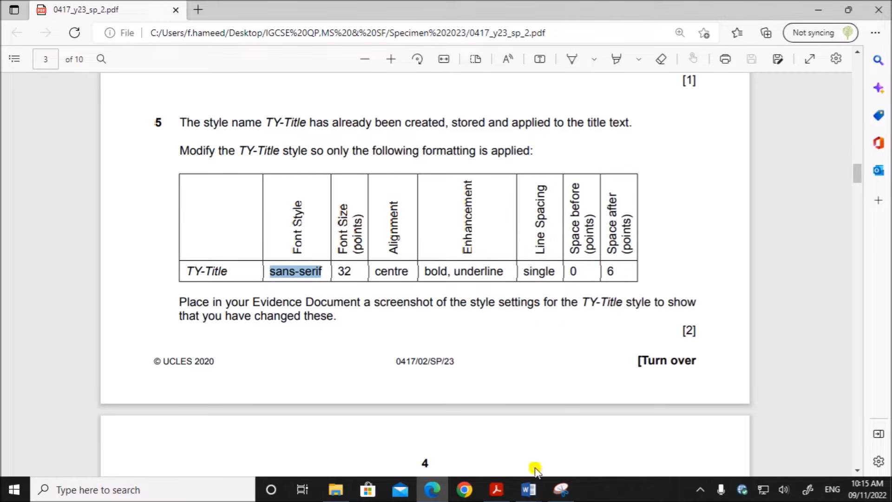
{"action": "mouse_move", "coordinate": [528, 488]}
{"action": "left_click", "coordinate": [567, 389]}
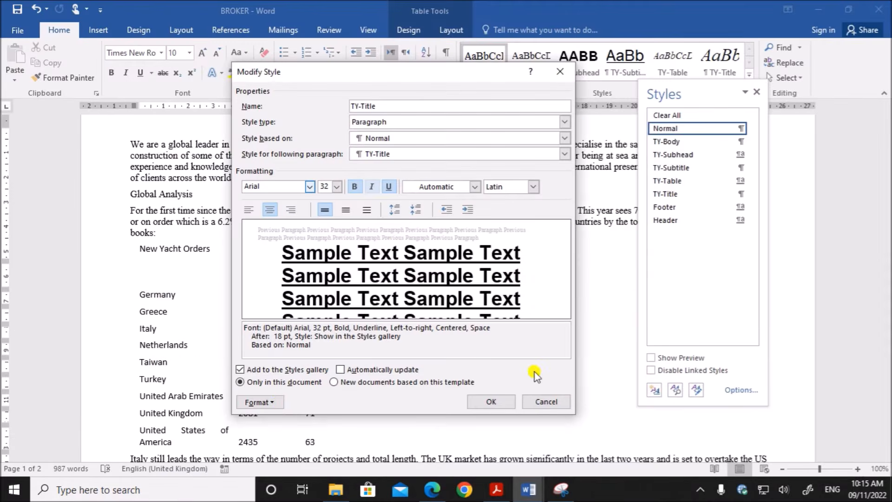
{"action": "left_click", "coordinate": [278, 402]}
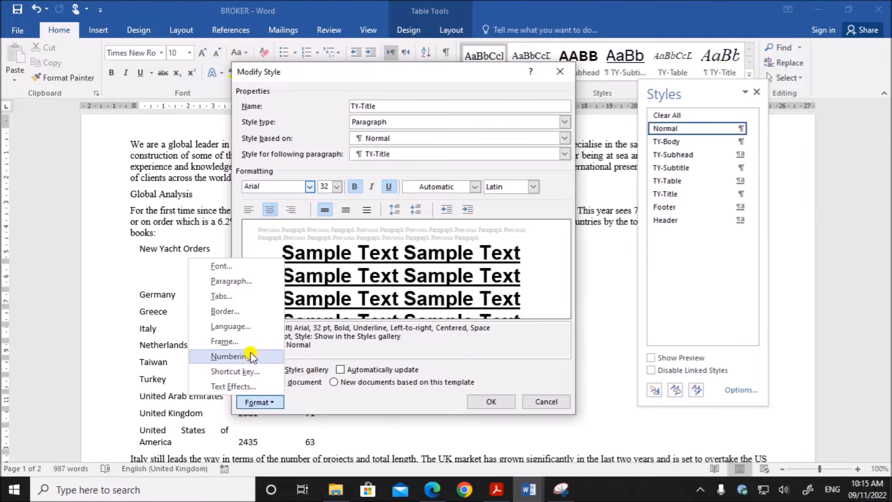
{"action": "left_click", "coordinate": [252, 285]}
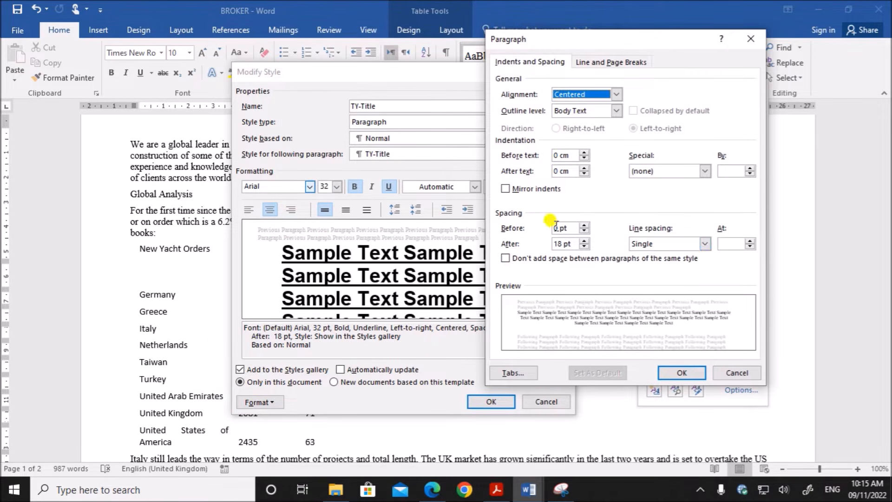
{"action": "double_click", "coordinate": [556, 228]}
{"action": "double_click", "coordinate": [560, 243]}
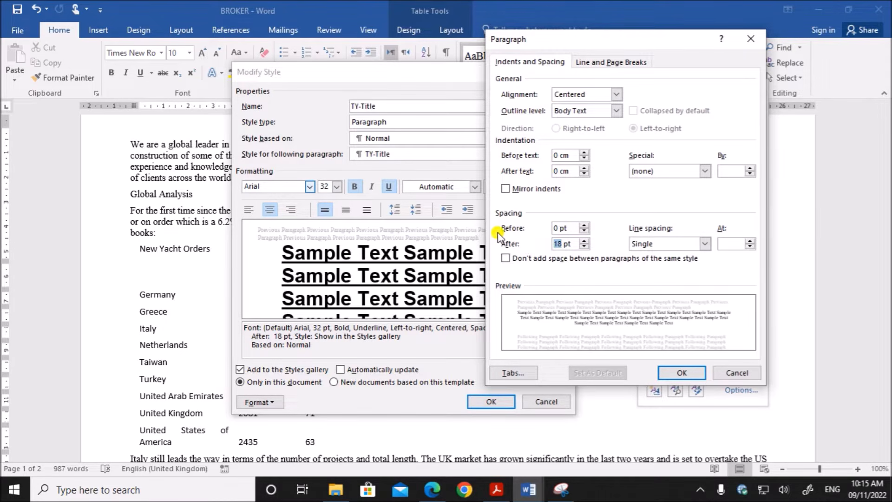
{"action": "type", "text": "6"}
{"action": "left_click", "coordinate": [682, 372]}
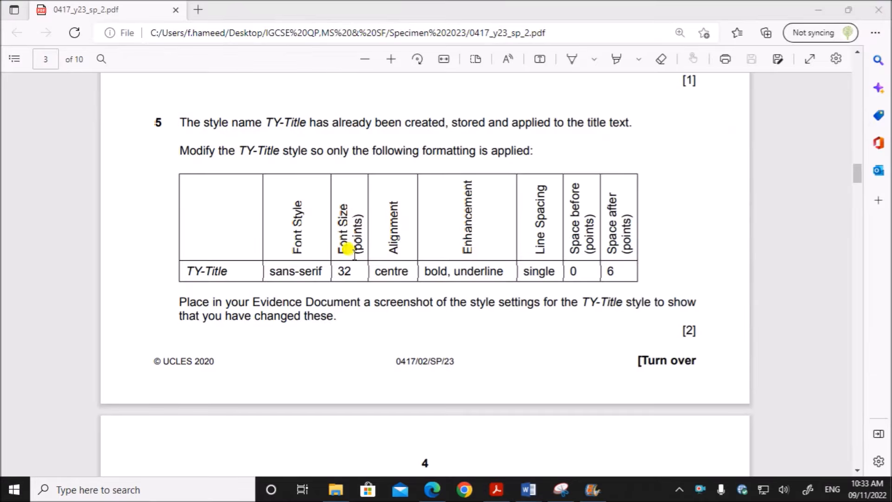
- Read the evidence instruction of question 5 and reopen the TY-Title style settings in BROKER
{"action": "left_click_drag", "start_coordinate": [181, 301], "coordinate": [335, 310]}
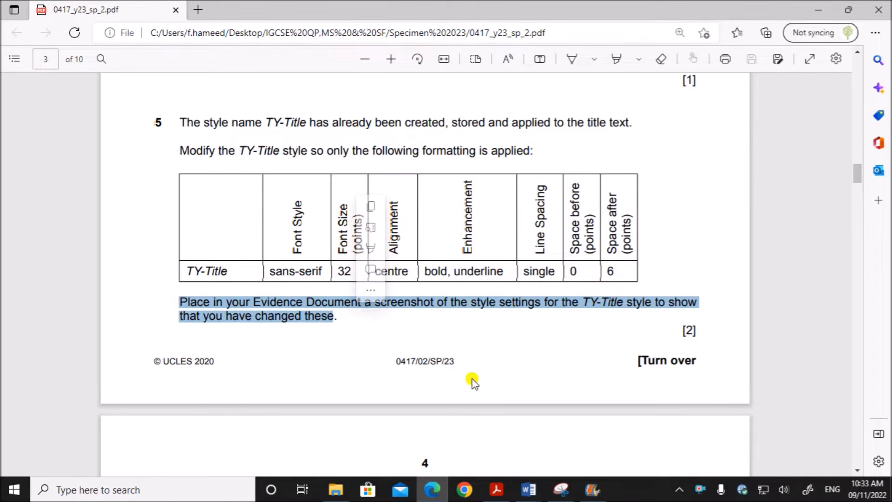
{"action": "left_click", "coordinate": [529, 489]}
{"action": "mouse_move", "coordinate": [564, 453]}
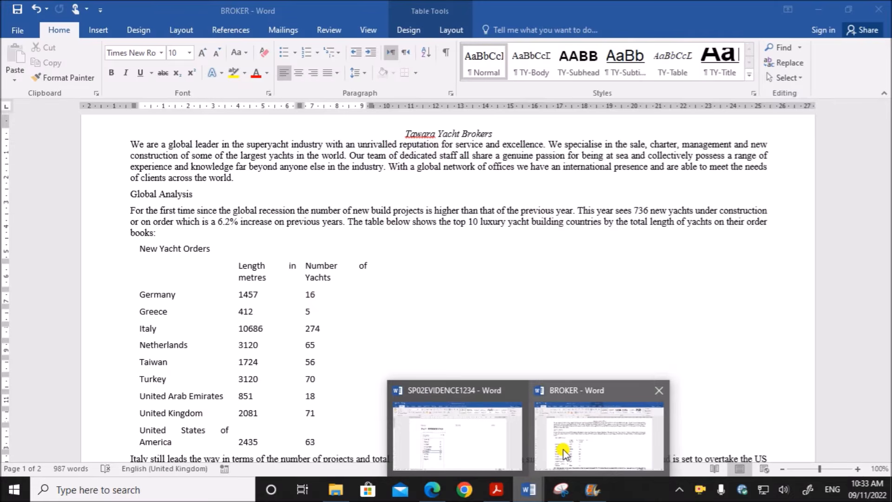
{"action": "left_click", "coordinate": [564, 453]}
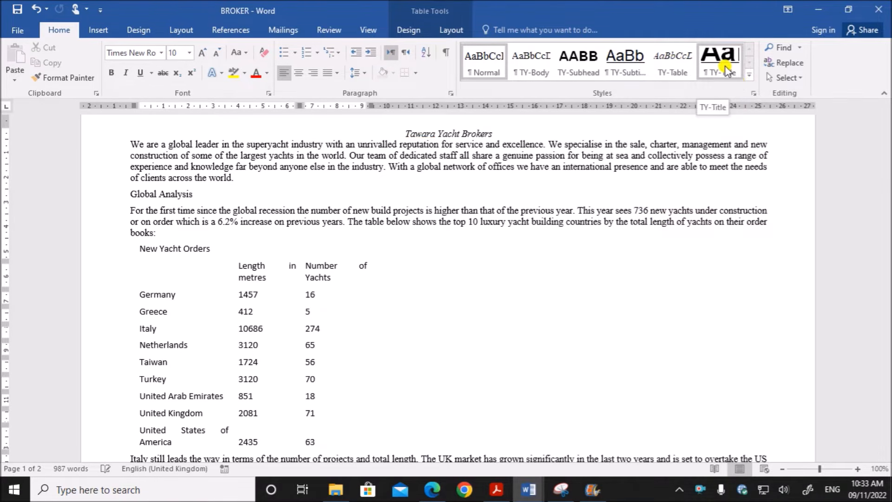
{"action": "right_click", "coordinate": [727, 70]}
{"action": "left_click", "coordinate": [754, 88]}
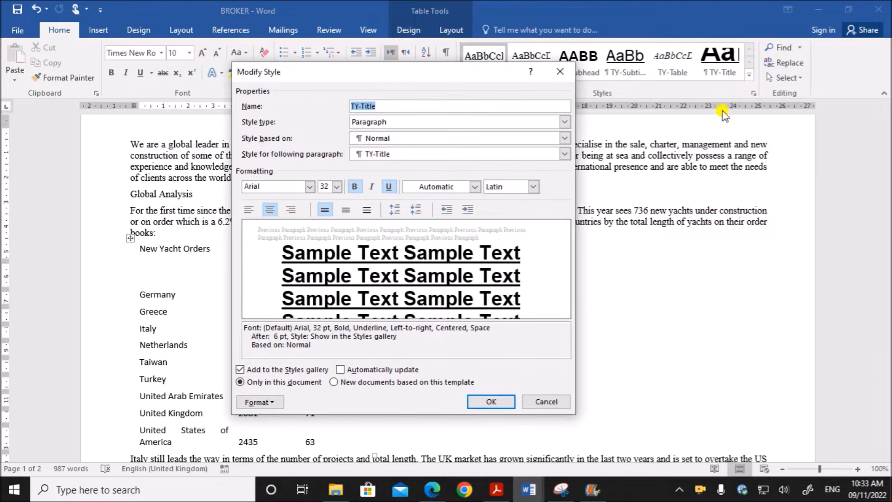
- Capture the Modify Style dialog for TY-Title with Snipping Tool and close the dialog
{"action": "left_click", "coordinate": [559, 491]}
{"action": "left_click", "coordinate": [559, 44]}
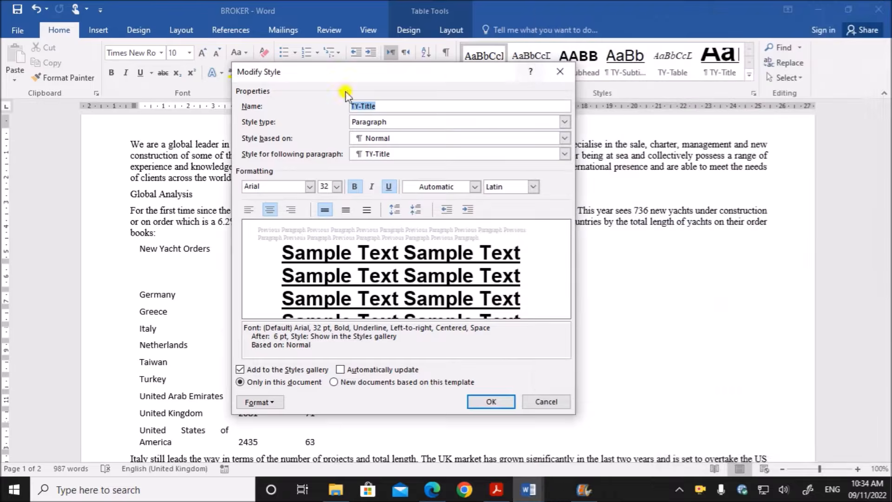
{"action": "left_click_drag", "start_coordinate": [231, 61], "coordinate": [573, 415]}
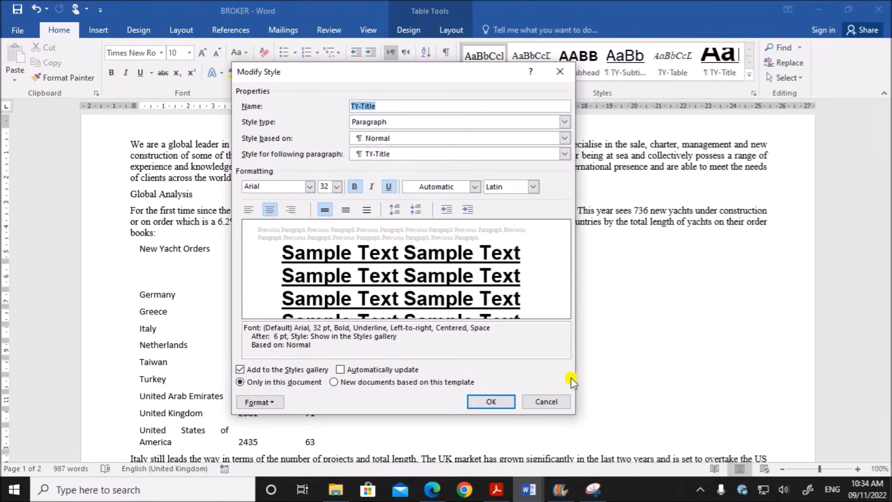
{"action": "left_click", "coordinate": [491, 402]}
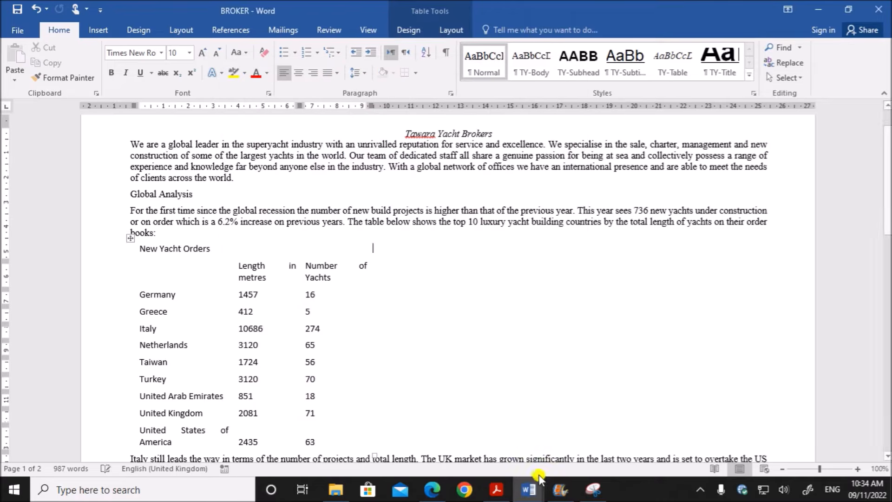
- In SP02EVIDENCE1234, paste the TY-Title style settings screenshot below the Step 5 – EVIDENCE 4 heading
{"action": "mouse_move", "coordinate": [529, 490]}
{"action": "left_click", "coordinate": [465, 447]}
{"action": "scroll", "coordinate": [434, 390], "scroll_direction": "down", "scroll_amount": 5}
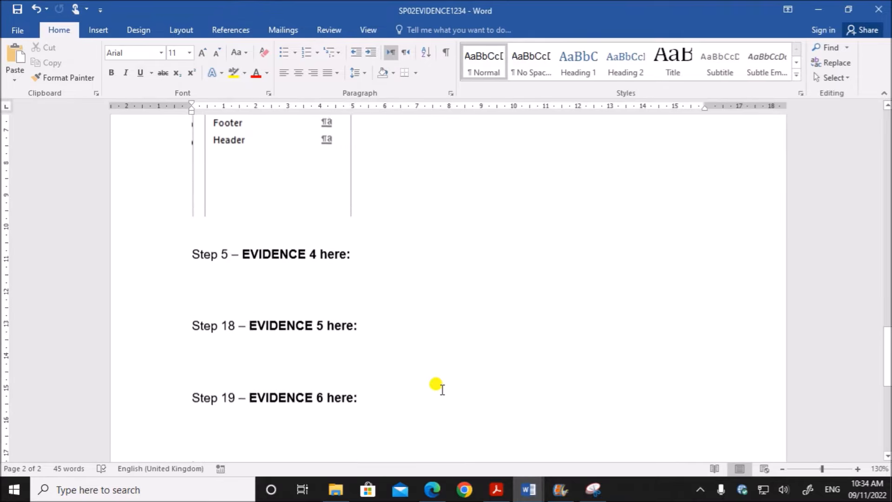
{"action": "left_click", "coordinate": [249, 258]}
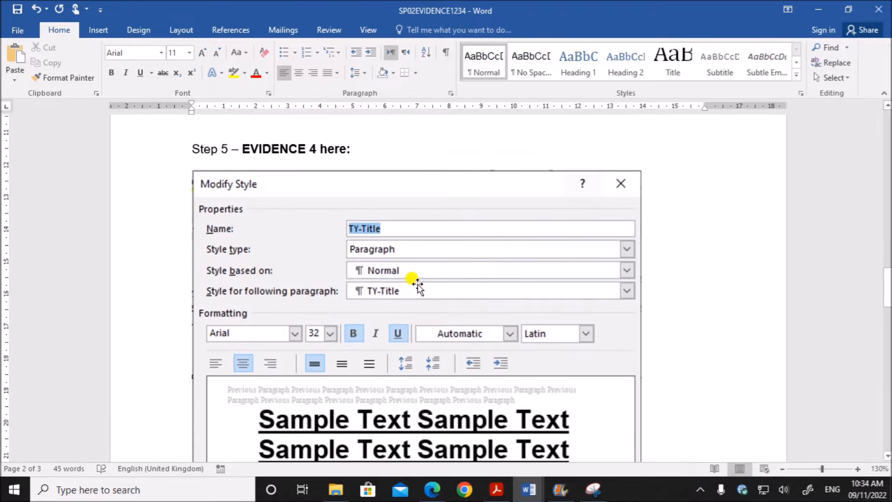
- Read question 6 in the exam paper about the subtitle required below the title
{"action": "scroll", "coordinate": [415, 284], "scroll_direction": "down", "scroll_amount": 4}
{"action": "left_click", "coordinate": [432, 489]}
{"action": "scroll", "coordinate": [424, 351], "scroll_direction": "down", "scroll_amount": 6}
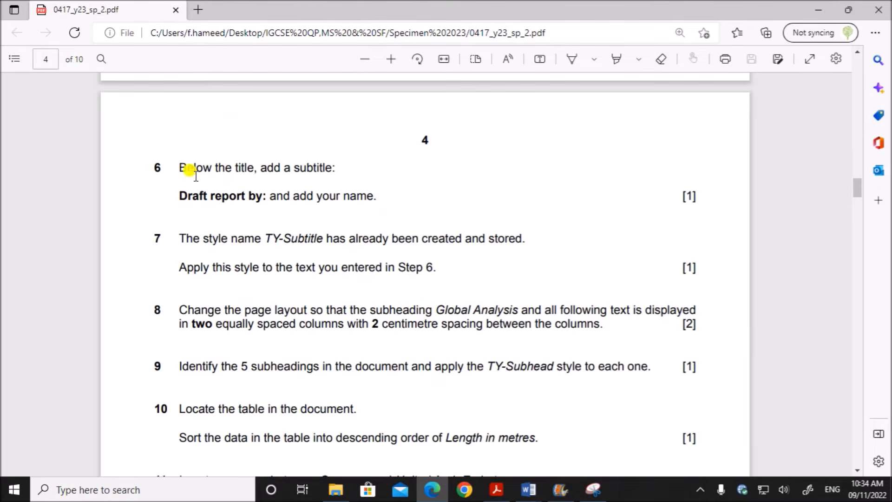
{"action": "left_click_drag", "start_coordinate": [182, 166], "coordinate": [334, 166]}
{"action": "left_click_drag", "start_coordinate": [176, 196], "coordinate": [373, 200]}
{"action": "key", "text": "ctrl+c"}
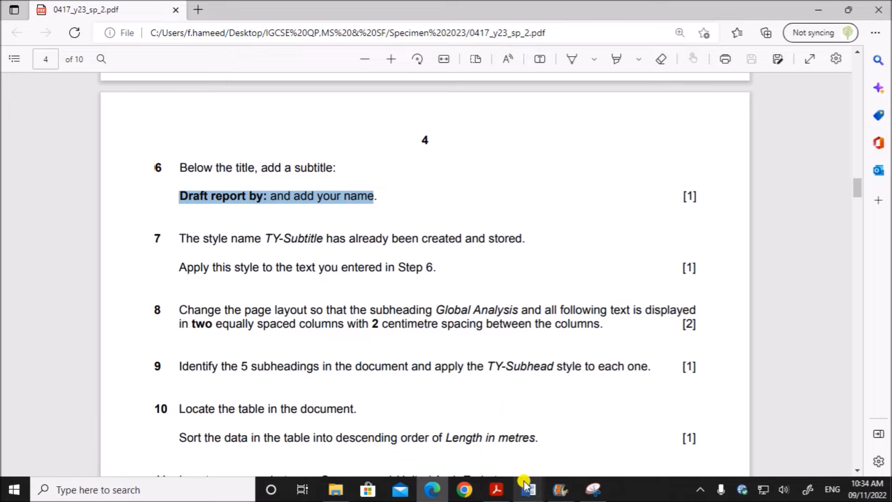
- In BROKER, add the subtitle line "Draft Report by : Candidate Name" directly below the title Tawara Yacht Brokers
{"action": "mouse_move", "coordinate": [526, 488]}
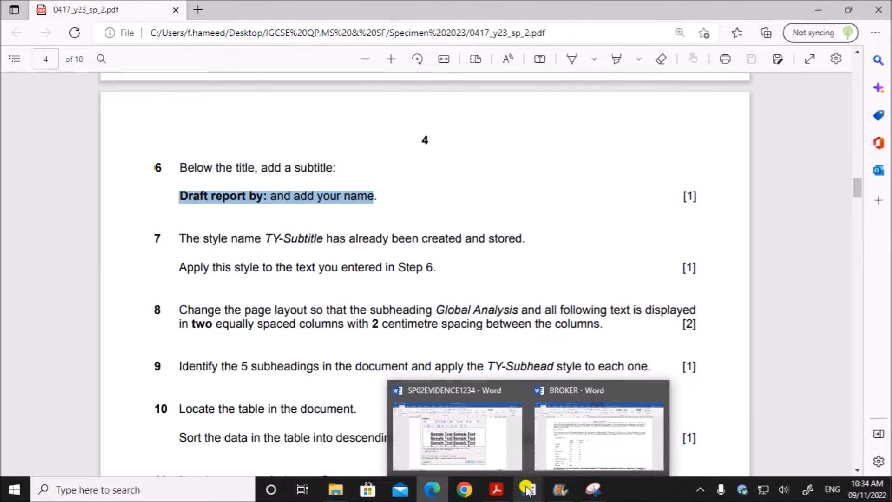
{"action": "left_click", "coordinate": [594, 443]}
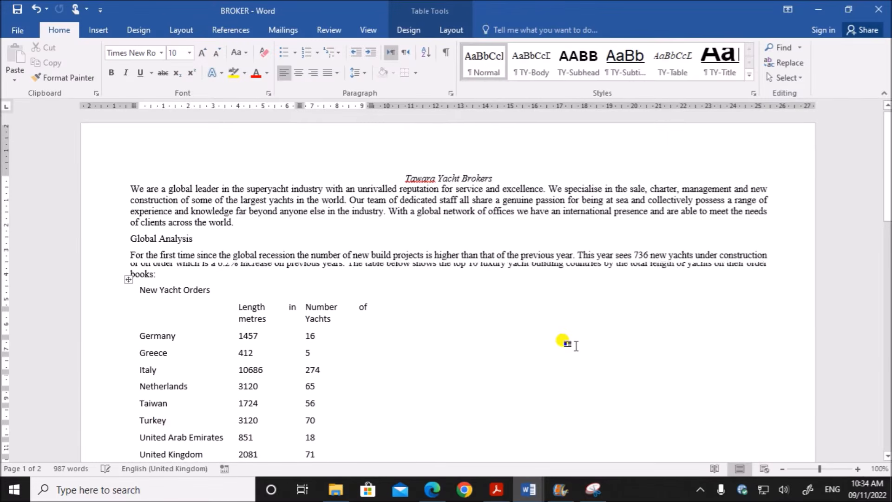
{"action": "left_click", "coordinate": [493, 178]}
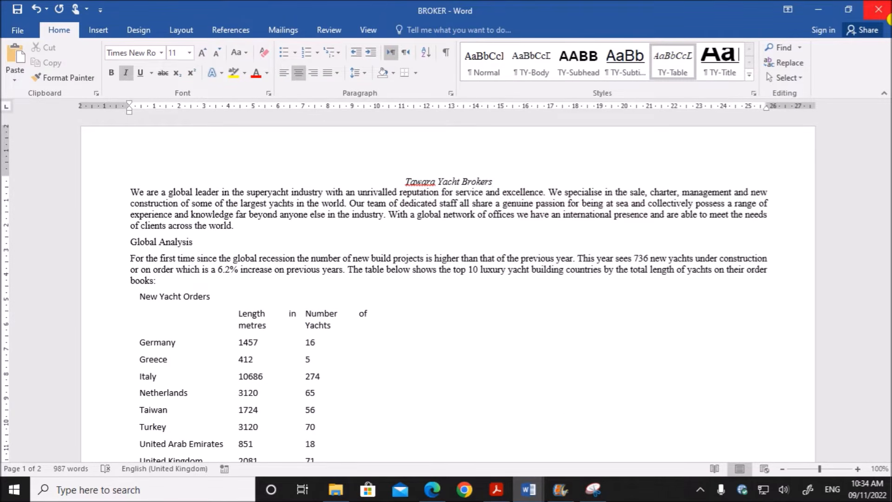
{"action": "key", "text": "Return"}
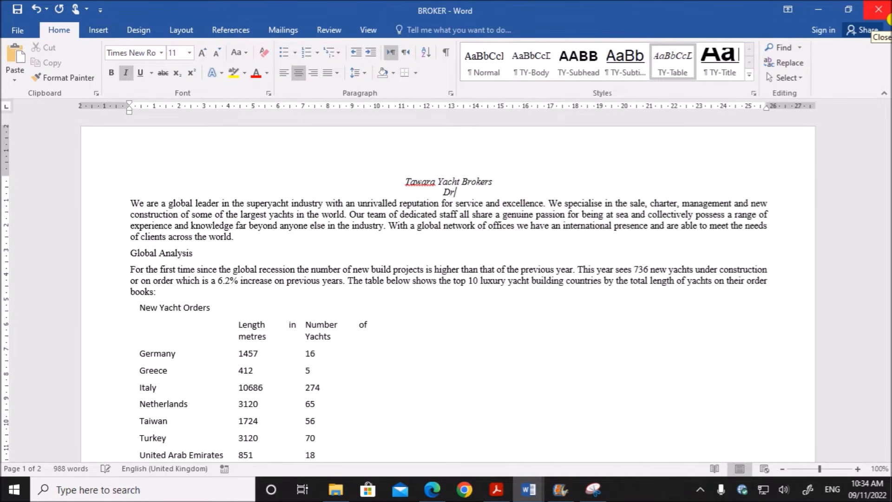
{"action": "type", "text": "Draft Report by"}
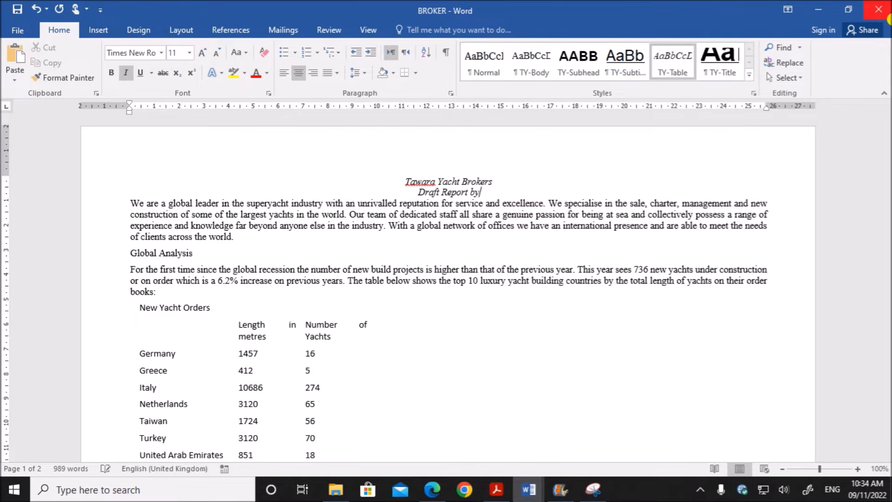
{"action": "type", "text": " : Candi"}
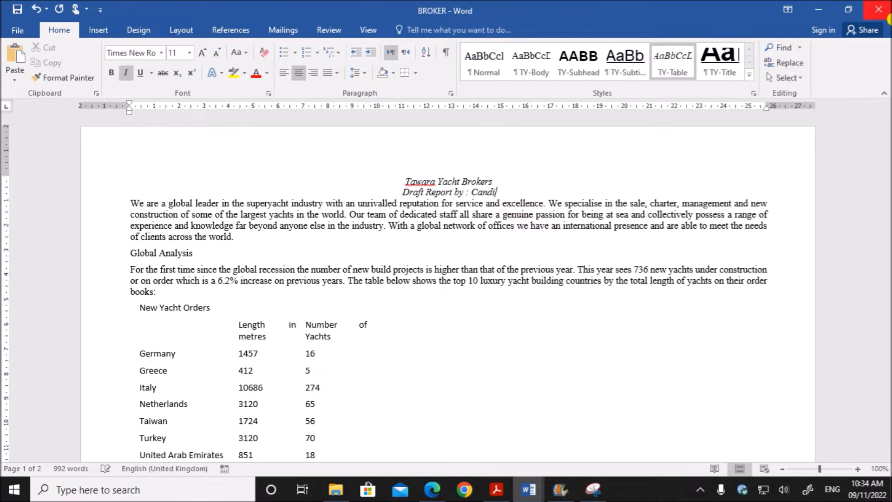
{"action": "type", "text": "date"}
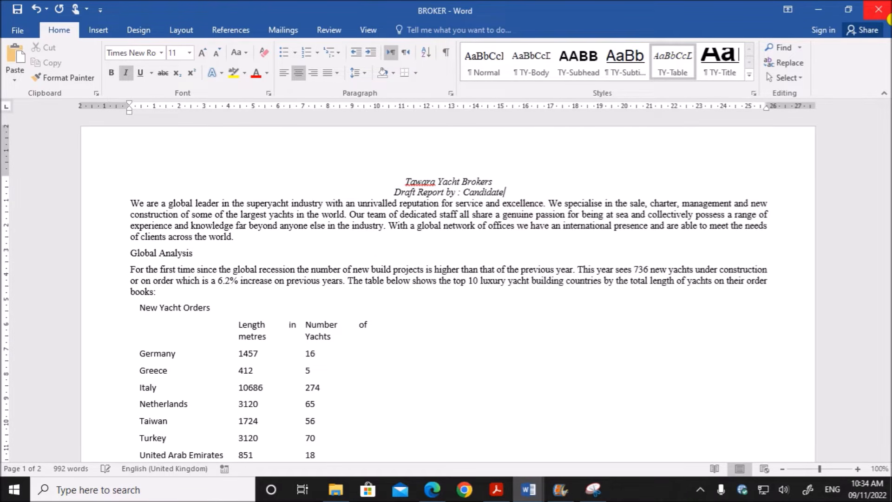
{"action": "type", "text": " Name"}
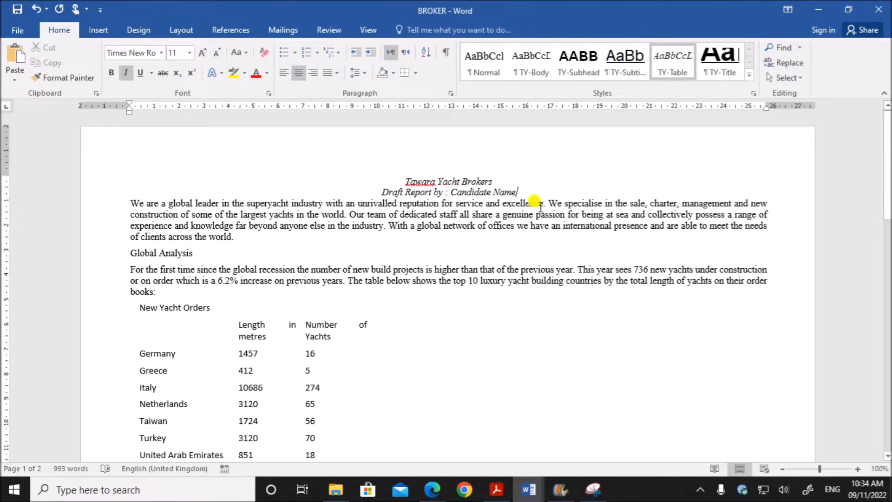
- Read question 7 in the exam paper about the style required for the subtitle
{"action": "left_click", "coordinate": [432, 489]}
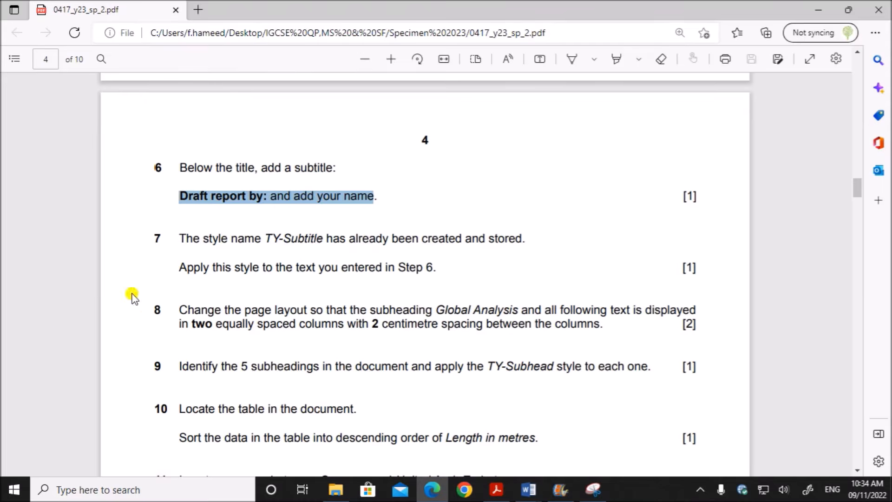
{"action": "left_click_drag", "start_coordinate": [178, 238], "coordinate": [445, 239]}
{"action": "left_click_drag", "start_coordinate": [439, 271], "coordinate": [422, 277]}
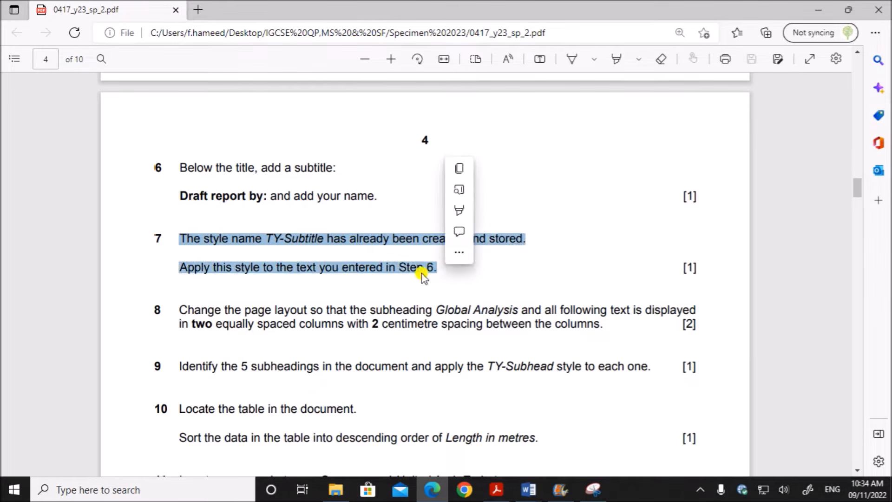
- In BROKER, apply the TY-Title style to the title and the TY-Subtitle style to the "Draft Report by" line
{"action": "mouse_move", "coordinate": [526, 491]}
{"action": "left_click", "coordinate": [574, 439]}
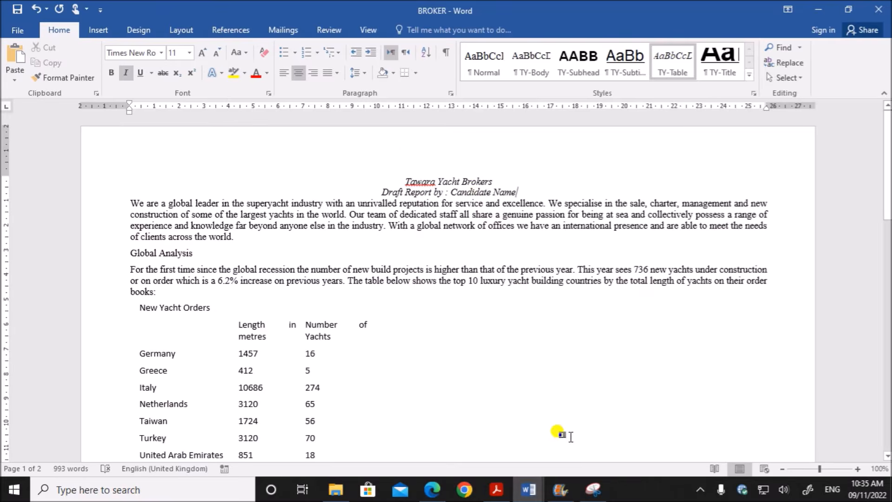
{"action": "left_click_drag", "start_coordinate": [408, 175], "coordinate": [496, 181]}
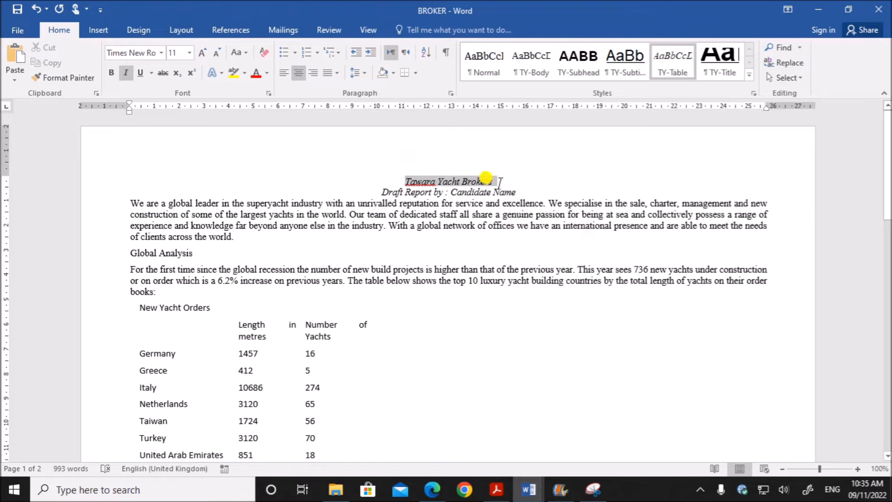
{"action": "left_click", "coordinate": [727, 71]}
{"action": "left_click_drag", "start_coordinate": [381, 218], "coordinate": [516, 218]}
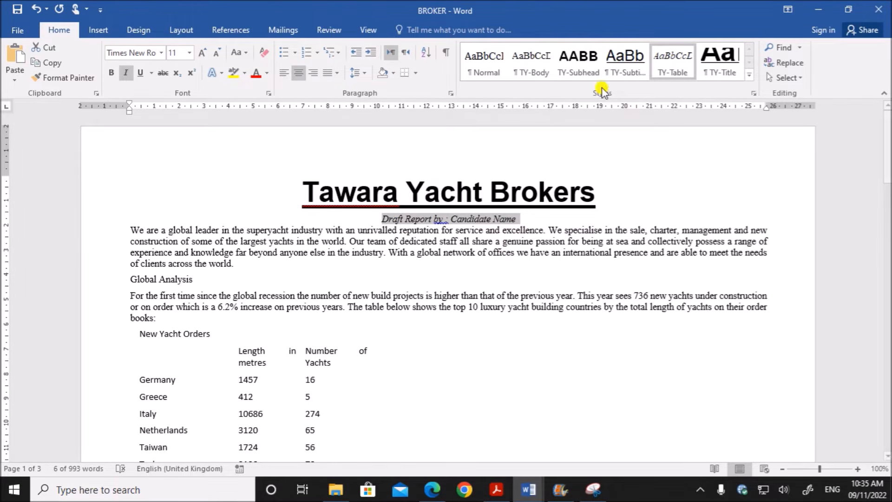
{"action": "left_click", "coordinate": [618, 72]}
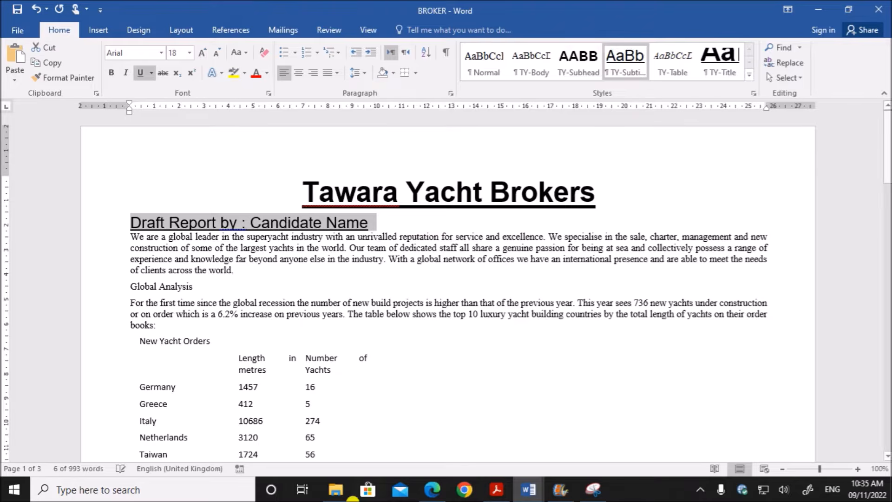
- Read question 8 in the exam paper about the column layout from the Global Analysis subheading onwards
{"action": "left_click", "coordinate": [432, 490]}
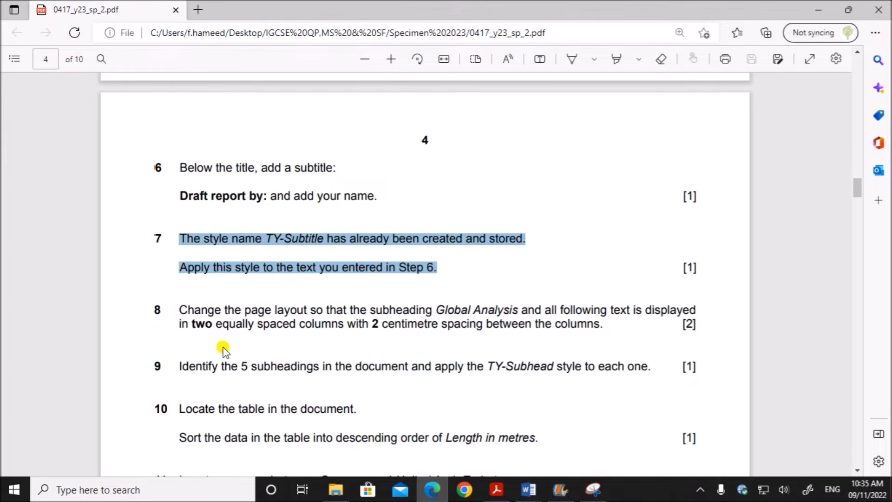
{"action": "scroll", "coordinate": [223, 351], "scroll_direction": "down", "scroll_amount": 5}
{"action": "scroll", "coordinate": [219, 342], "scroll_direction": "up", "scroll_amount": 4}
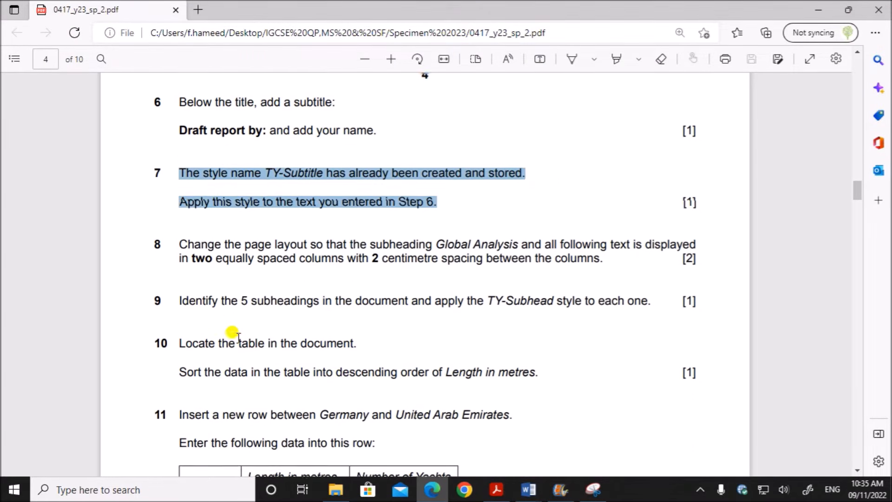
{"action": "left_click", "coordinate": [248, 303]}
{"action": "left_click_drag", "start_coordinate": [182, 244], "coordinate": [604, 263]}
{"action": "left_click", "coordinate": [434, 265]}
{"action": "left_click_drag", "start_coordinate": [438, 243], "coordinate": [519, 243]}
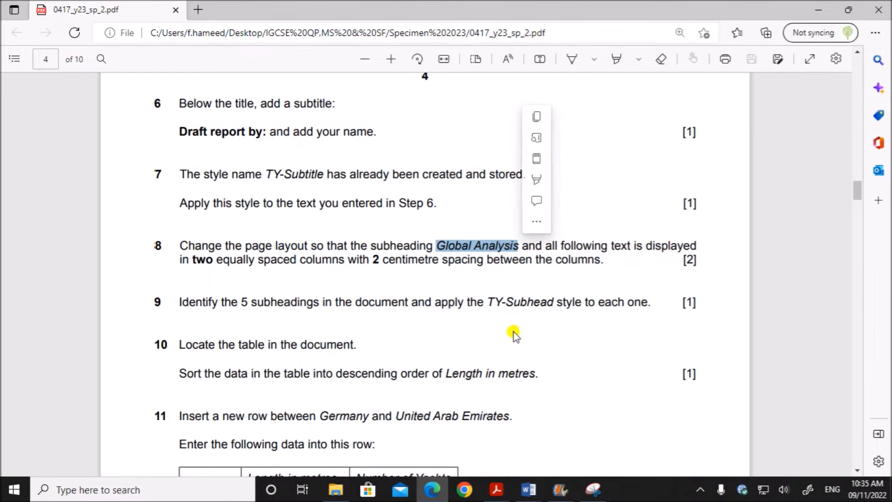
- In BROKER, select the Global Analysis subheading and all following text and set up two equal-width columns with 2 cm spacing
{"action": "left_click", "coordinate": [530, 488]}
{"action": "left_click", "coordinate": [556, 475]}
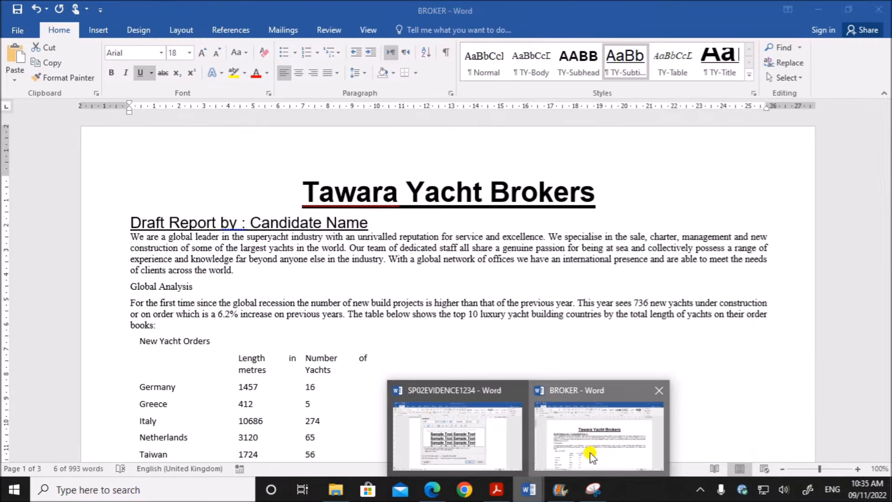
{"action": "scroll", "coordinate": [130, 254], "scroll_direction": "down", "scroll_amount": 3}
{"action": "left_click_drag", "start_coordinate": [123, 219], "coordinate": [518, 348]}
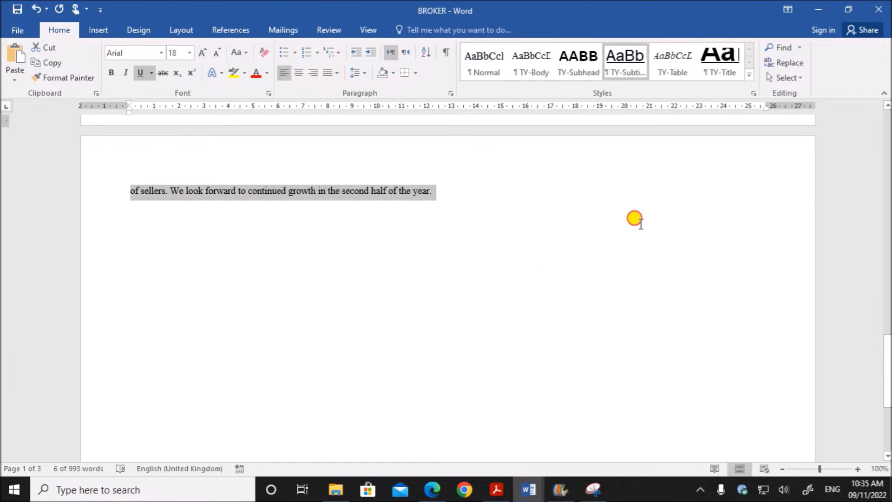
{"action": "left_click_drag", "start_coordinate": [642, 224], "coordinate": [642, 224]}
{"action": "scroll", "coordinate": [377, 316], "scroll_direction": "down", "scroll_amount": 4}
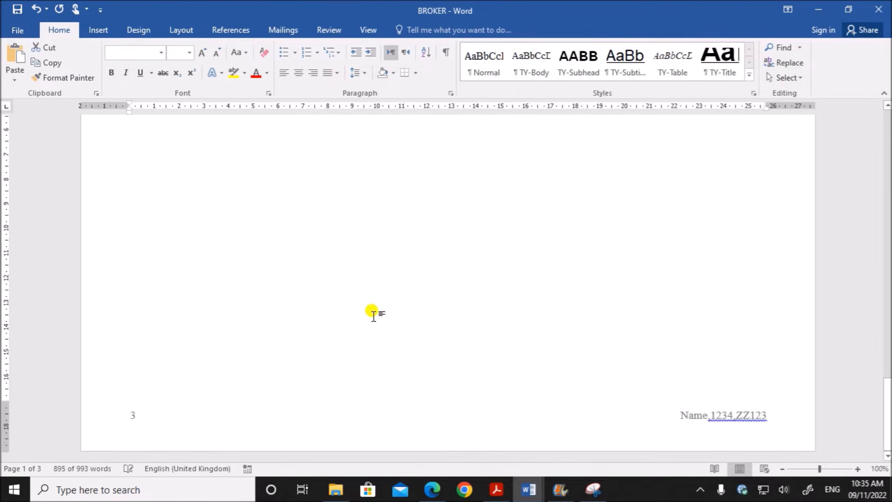
{"action": "scroll", "coordinate": [367, 312], "scroll_direction": "up", "scroll_amount": 10}
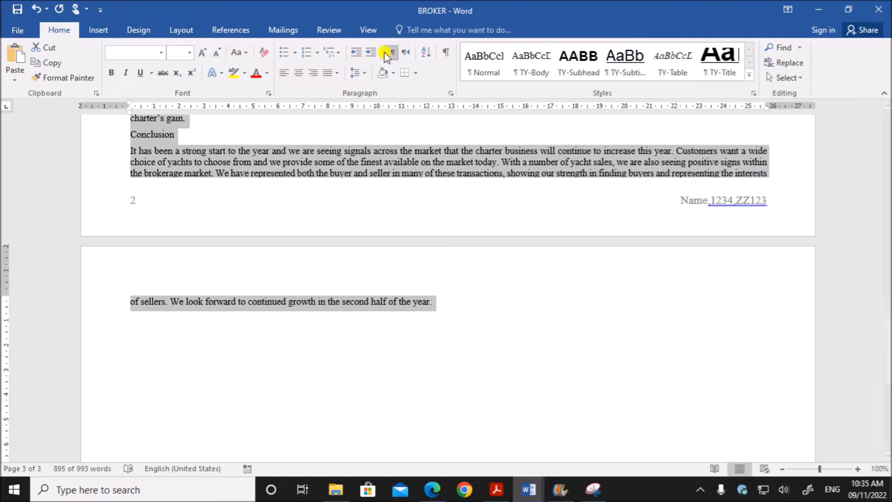
{"action": "left_click", "coordinate": [126, 31]}
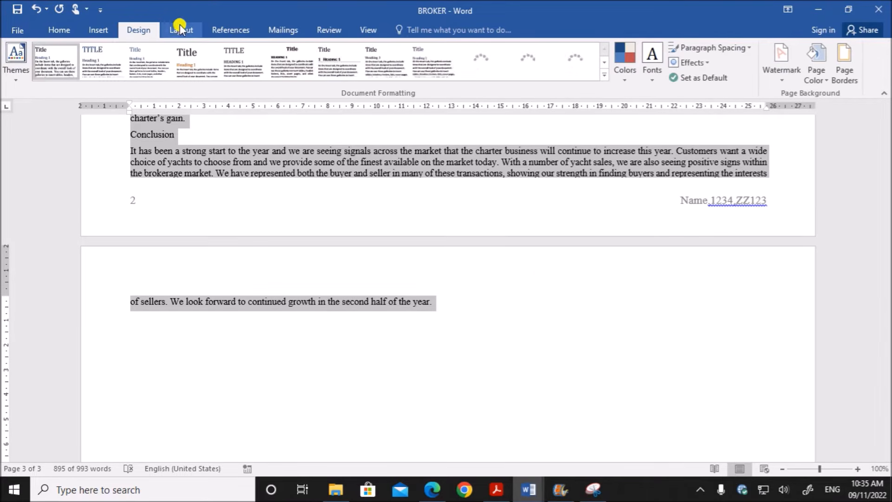
{"action": "left_click", "coordinate": [164, 35]}
{"action": "left_click", "coordinate": [121, 82]}
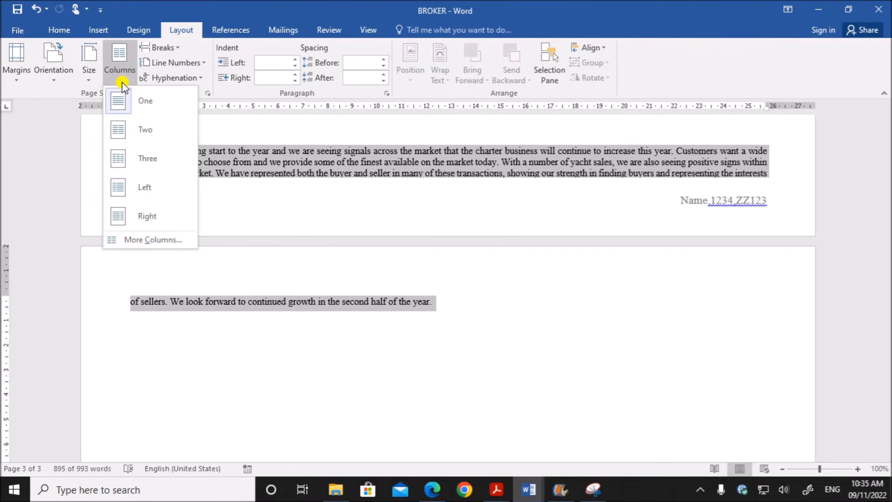
{"action": "left_click", "coordinate": [161, 241]}
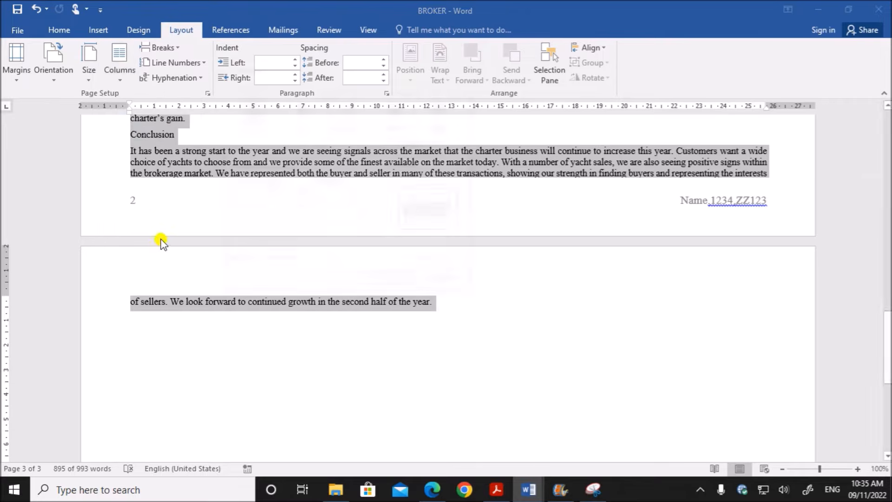
{"action": "left_click_drag", "start_coordinate": [333, 72], "coordinate": [504, 101]}
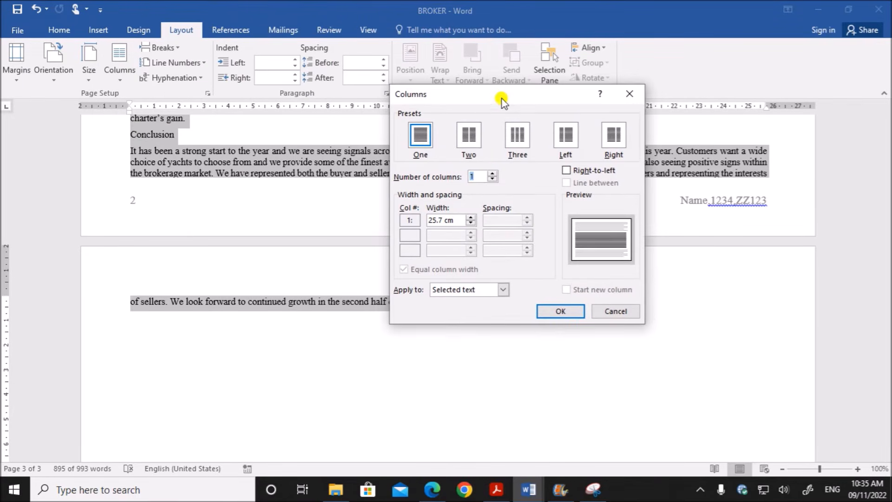
{"action": "left_click", "coordinate": [476, 137]}
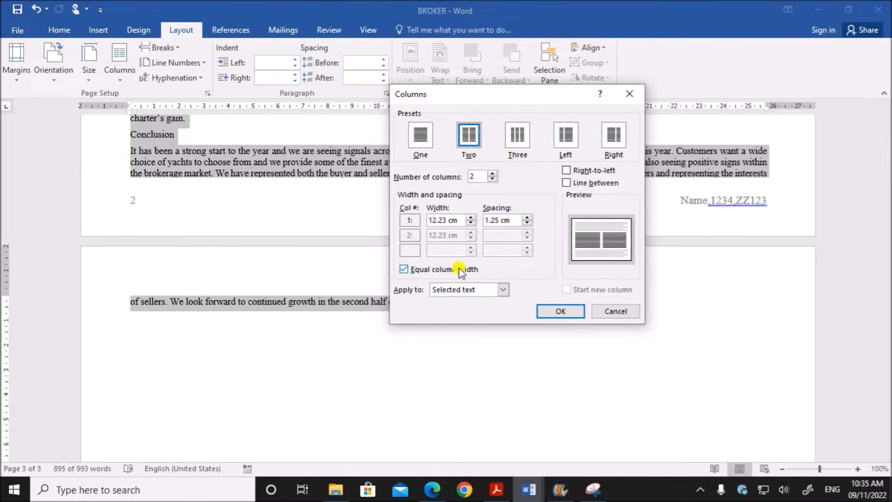
{"action": "double_click", "coordinate": [499, 220]}
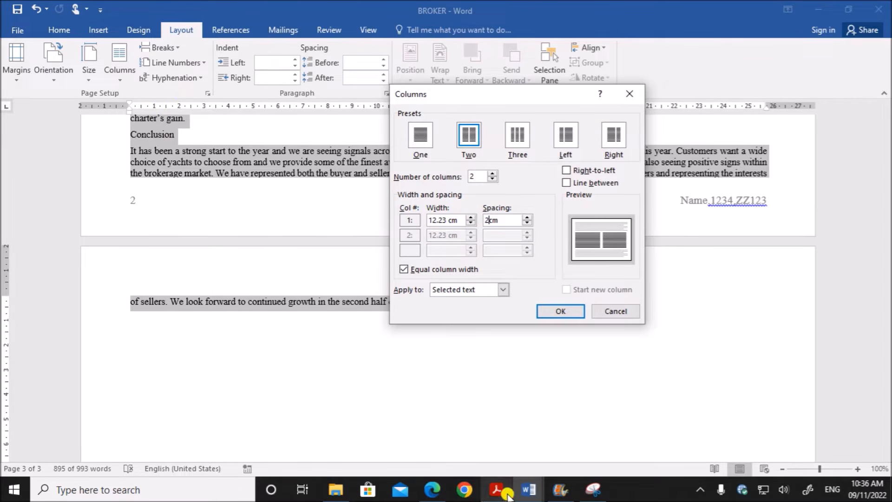
- Recheck question 8 in the exam paper, apply the column settings to the selected text in BROKER and review the layout
{"action": "left_click", "coordinate": [528, 489]}
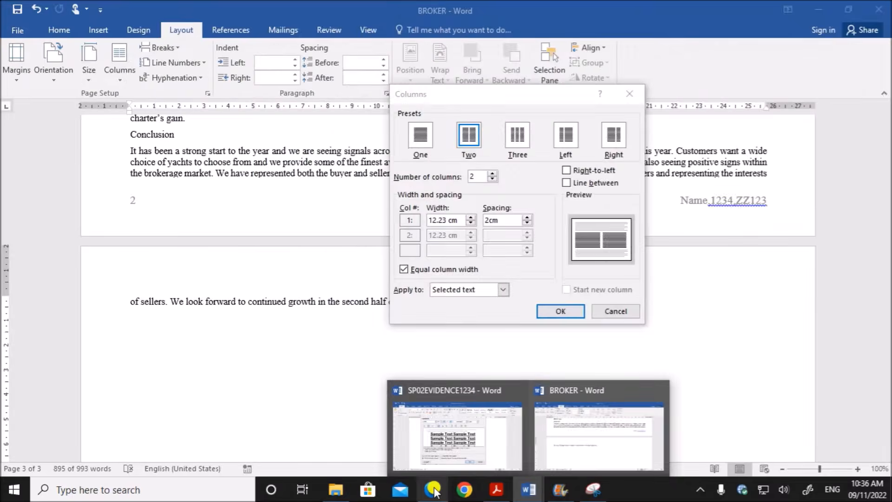
{"action": "left_click", "coordinate": [432, 489]}
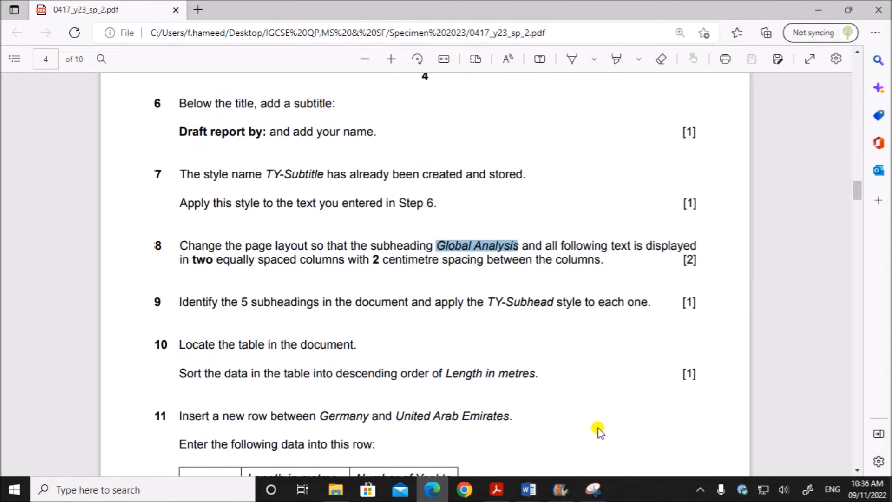
{"action": "left_click", "coordinate": [538, 480]}
{"action": "left_click", "coordinate": [593, 437]}
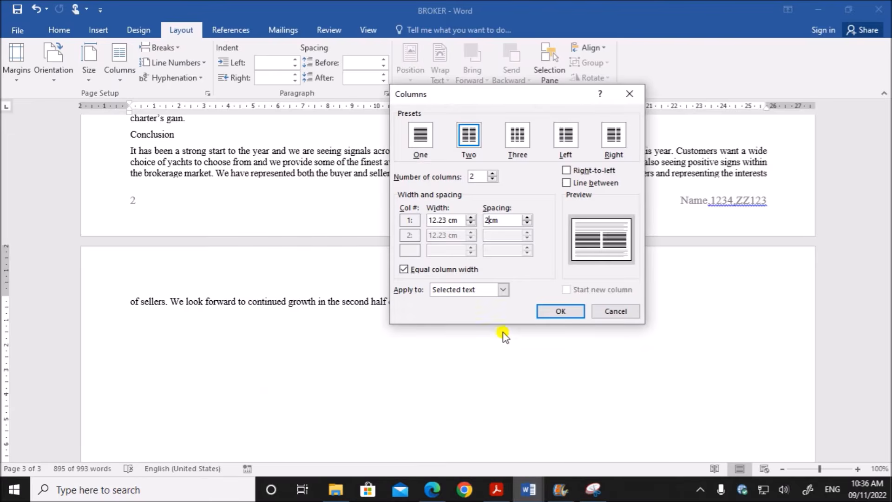
{"action": "left_click", "coordinate": [556, 311]}
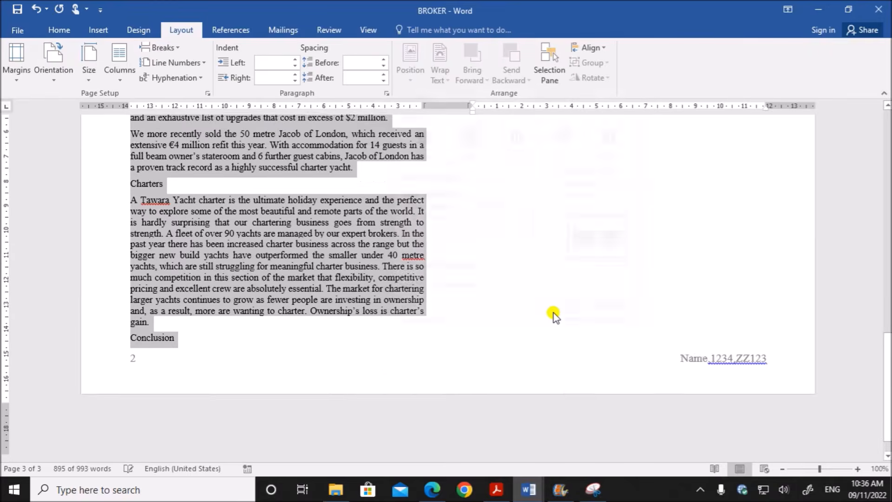
{"action": "scroll", "coordinate": [541, 344], "scroll_direction": "up", "scroll_amount": 10}
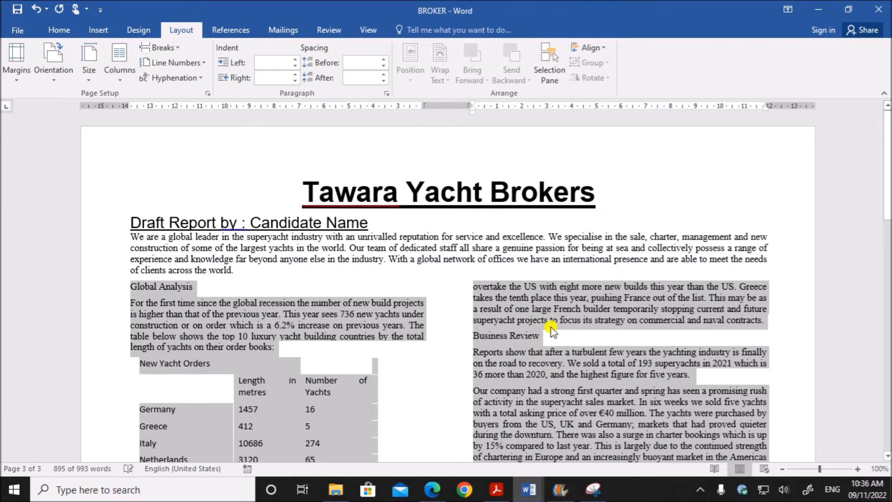
{"action": "left_click", "coordinate": [567, 300]}
{"action": "scroll", "coordinate": [597, 364], "scroll_direction": "down", "scroll_amount": 2}
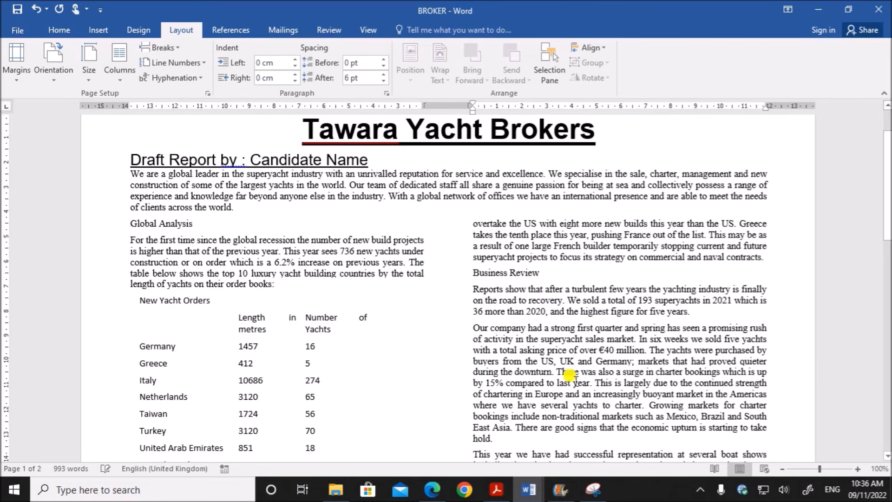
- Read question 9 in the exam paper about styling the document's subheadings
{"action": "left_click", "coordinate": [432, 490]}
{"action": "scroll", "coordinate": [333, 329], "scroll_direction": "down", "scroll_amount": 2}
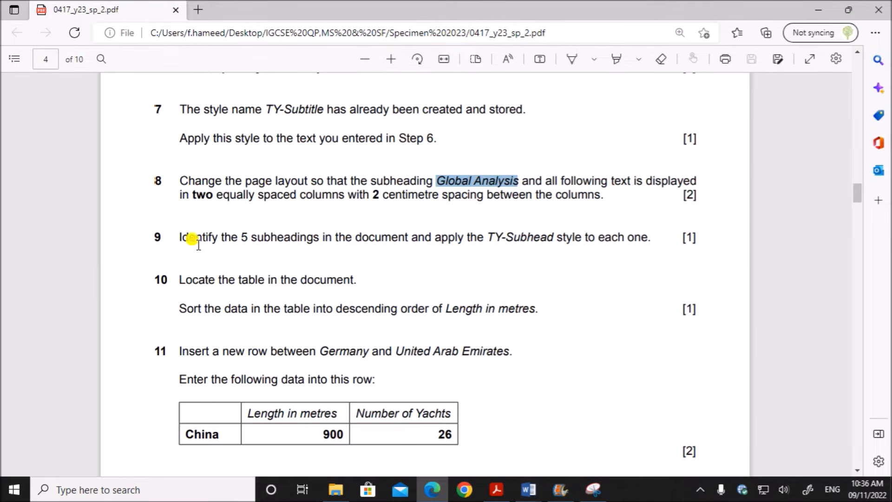
{"action": "left_click_drag", "start_coordinate": [178, 237], "coordinate": [650, 241]}
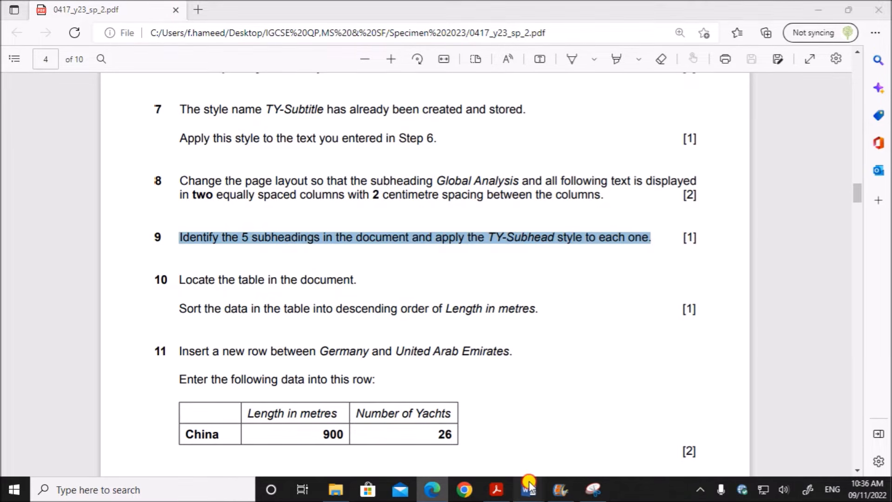
- In BROKER, select the Global Analysis, Business Review, Sales, Charters and Conclusion subheadings together and apply the TY-Subhead style to them
{"action": "mouse_move", "coordinate": [528, 488]}
{"action": "left_click", "coordinate": [573, 443]}
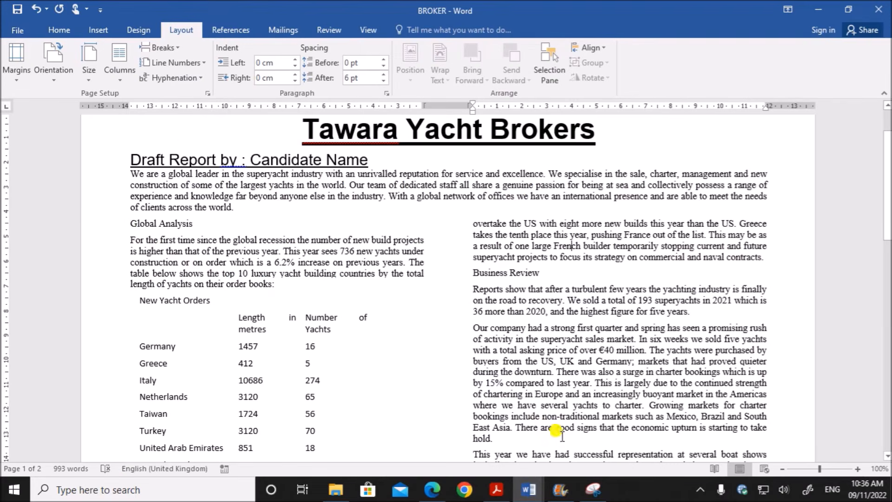
{"action": "left_click", "coordinate": [107, 227]}
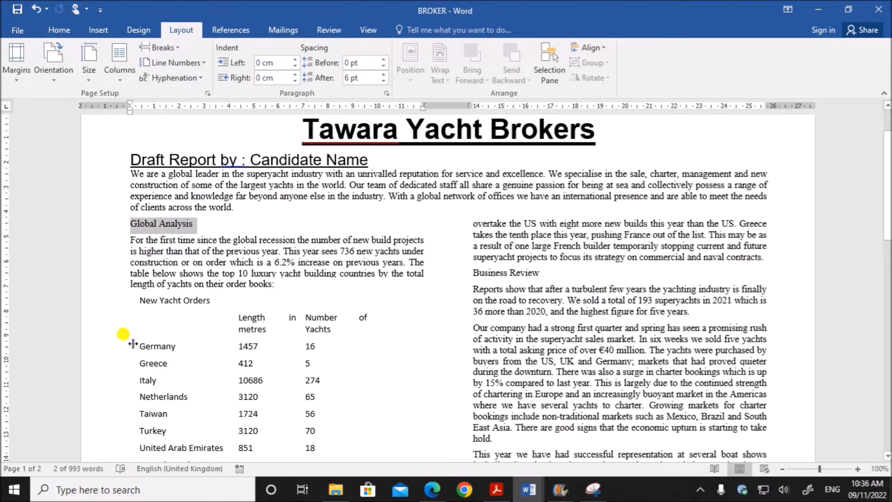
{"action": "scroll", "coordinate": [185, 380], "scroll_direction": "down", "scroll_amount": 4}
{"action": "scroll", "coordinate": [302, 367], "scroll_direction": "up", "scroll_amount": 3}
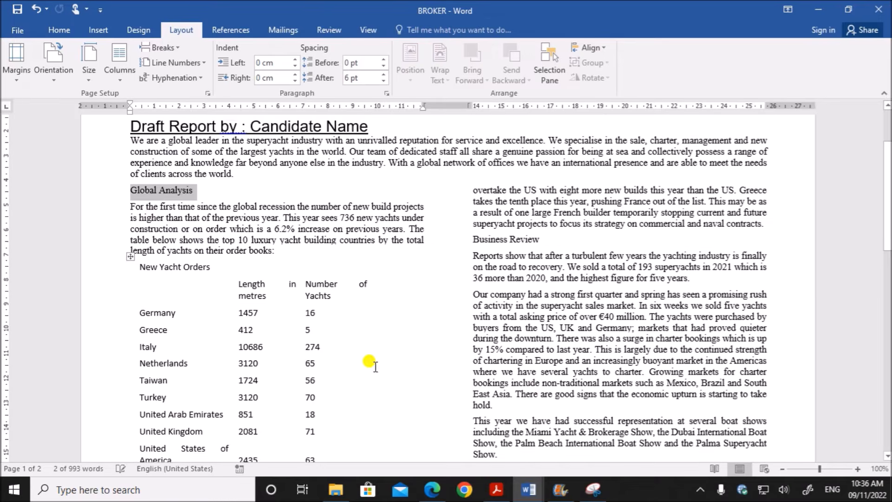
{"action": "left_click", "coordinate": [453, 242], "text": "ctrl"}
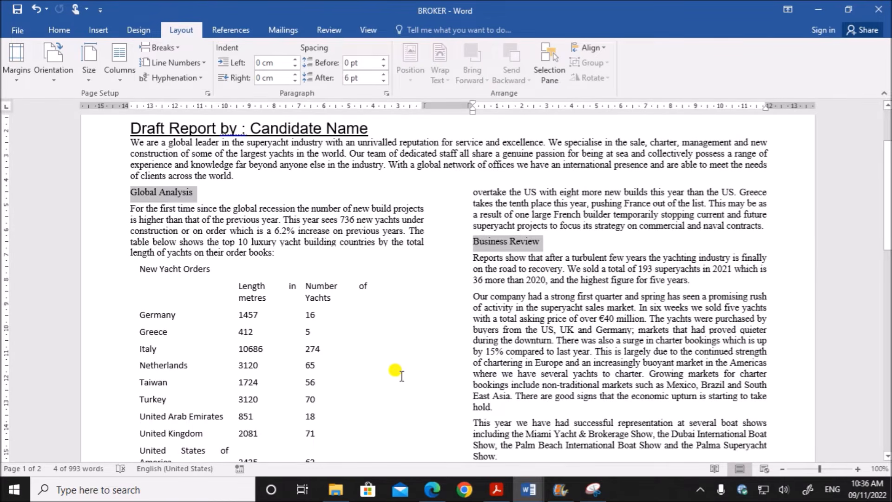
{"action": "scroll", "coordinate": [399, 381], "scroll_direction": "down", "scroll_amount": 3}
{"action": "left_click", "coordinate": [447, 384], "text": "ctrl"}
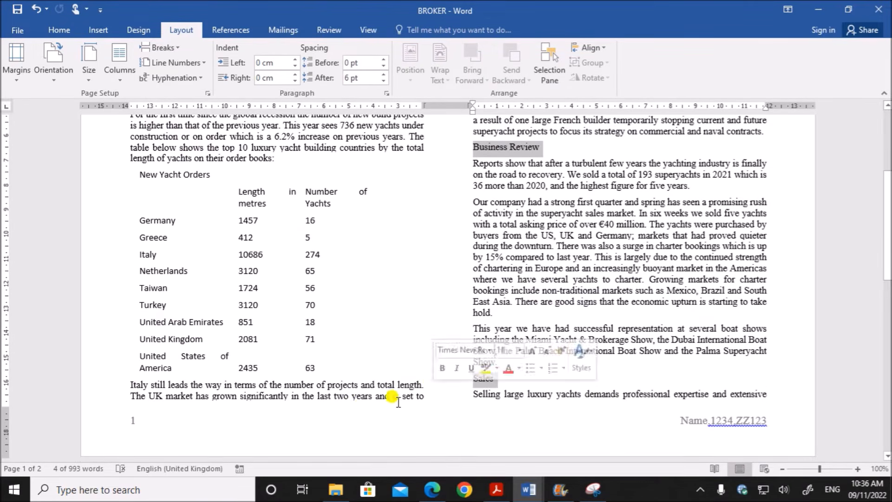
{"action": "scroll", "coordinate": [372, 399], "scroll_direction": "down", "scroll_amount": 8}
{"action": "scroll", "coordinate": [357, 409], "scroll_direction": "down", "scroll_amount": 4}
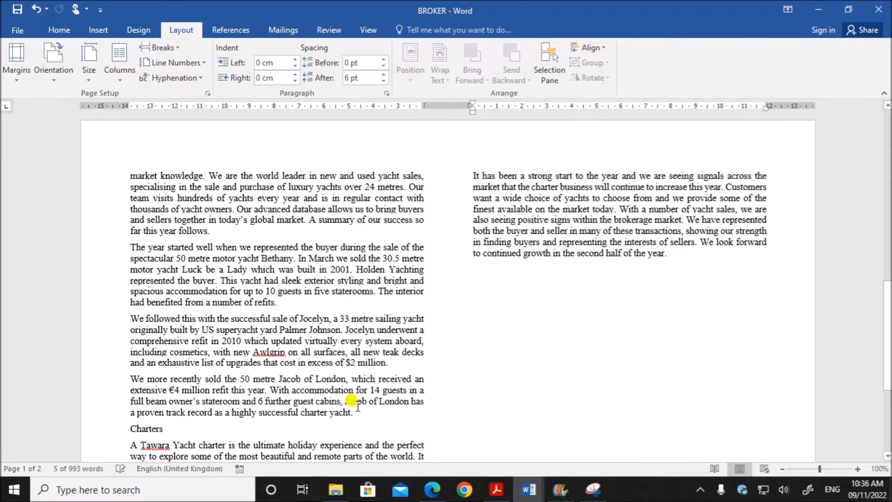
{"action": "left_click", "coordinate": [97, 370], "text": "ctrl"}
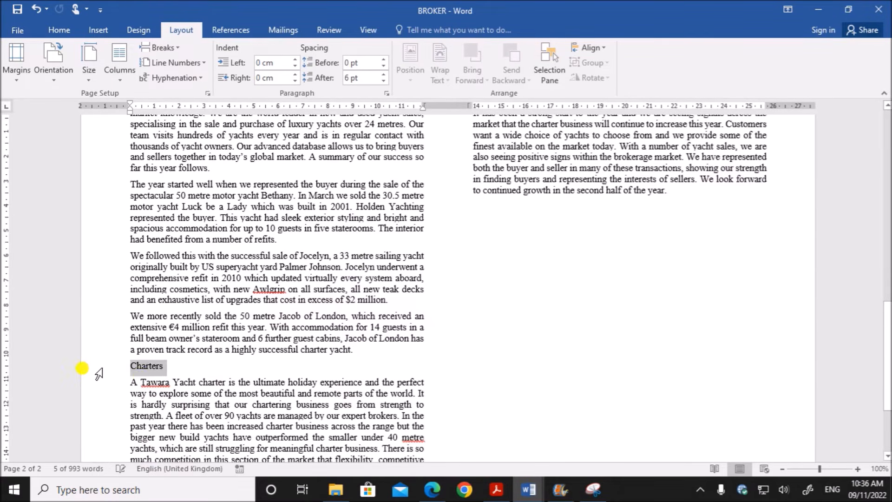
{"action": "scroll", "coordinate": [88, 372], "scroll_direction": "down", "scroll_amount": 4}
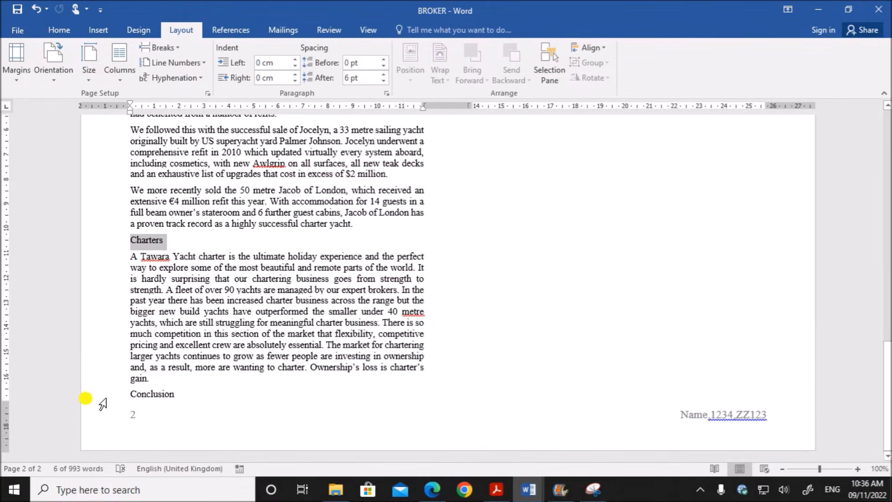
{"action": "left_click", "coordinate": [100, 398], "text": "ctrl"}
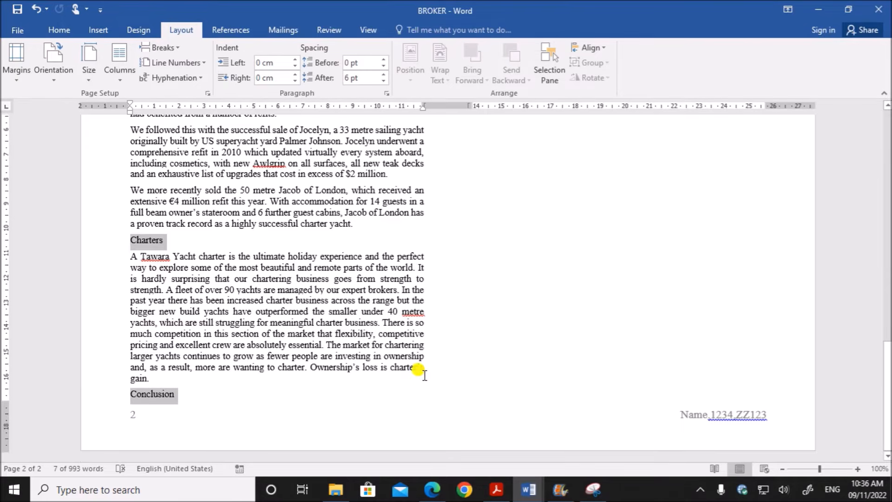
{"action": "scroll", "coordinate": [424, 376], "scroll_direction": "up", "scroll_amount": 20}
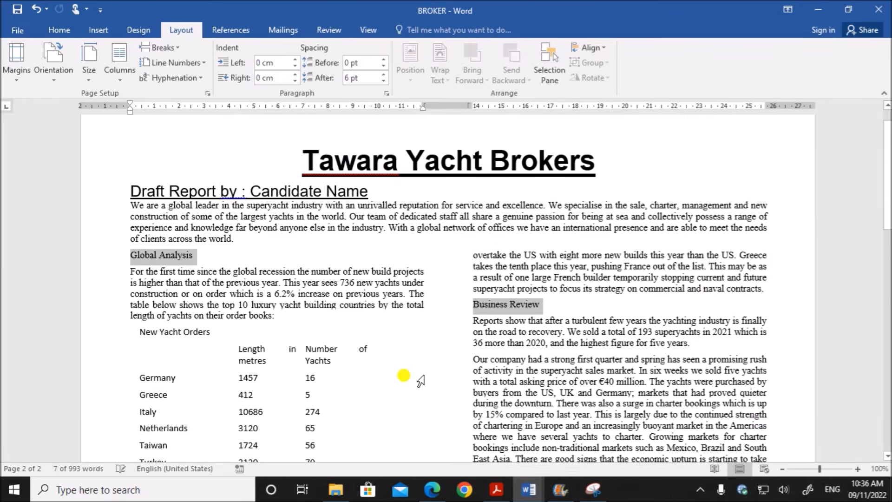
{"action": "scroll", "coordinate": [413, 363], "scroll_direction": "up", "scroll_amount": 1}
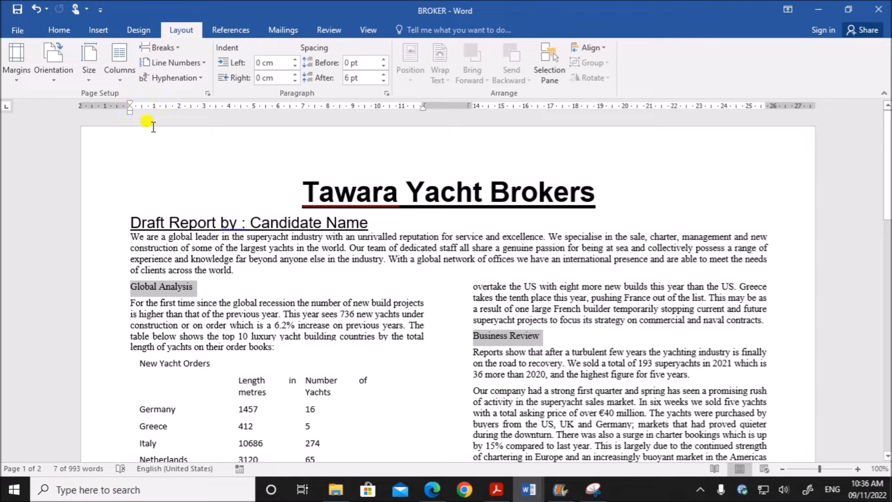
{"action": "left_click", "coordinate": [63, 33]}
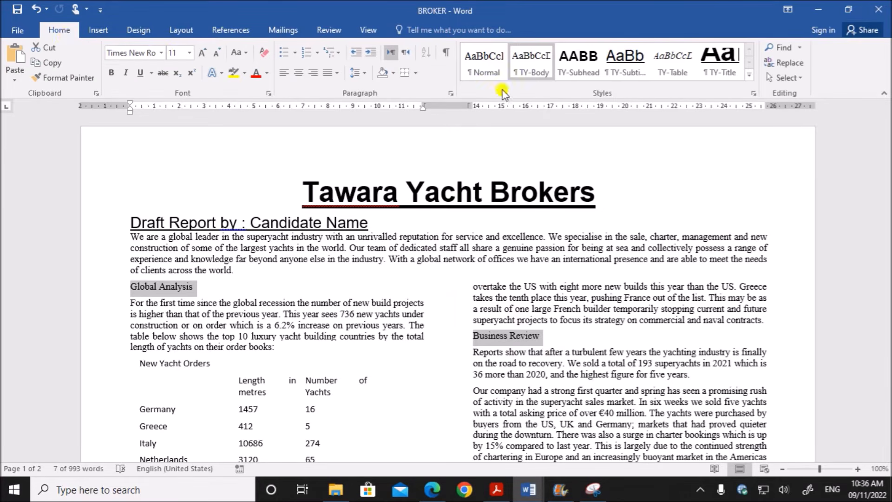
{"action": "left_click", "coordinate": [577, 69]}
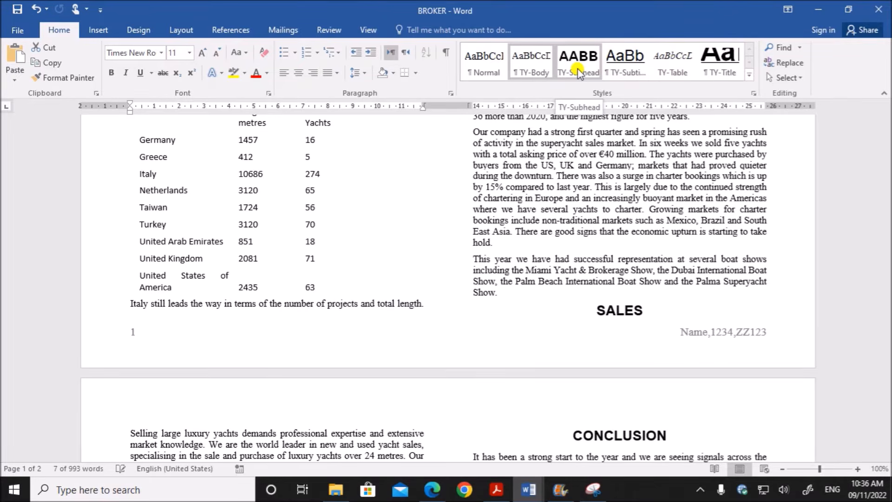
{"action": "left_click", "coordinate": [578, 69]}
{"action": "scroll", "coordinate": [511, 278], "scroll_direction": "up", "scroll_amount": 7}
{"action": "scroll", "coordinate": [522, 277], "scroll_direction": "up", "scroll_amount": 3}
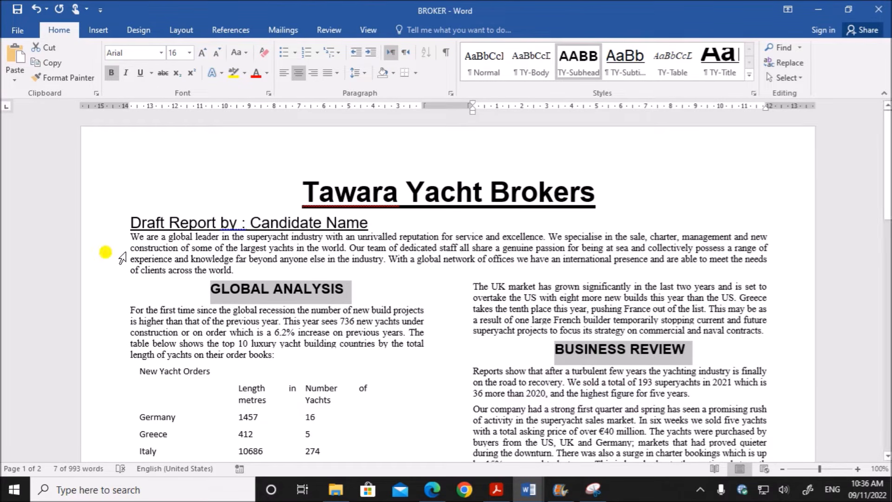
- Read question 10 in the exam paper about locating and sorting the table
{"action": "left_click", "coordinate": [432, 489]}
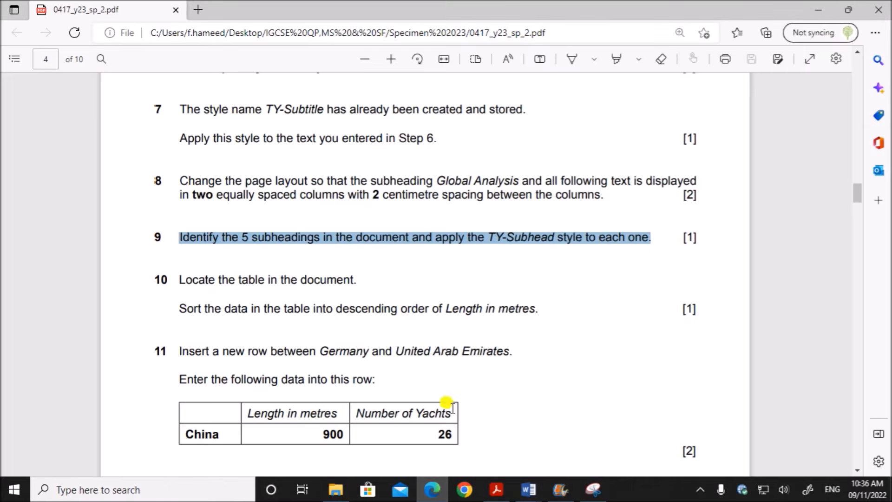
{"action": "left_click", "coordinate": [407, 301]}
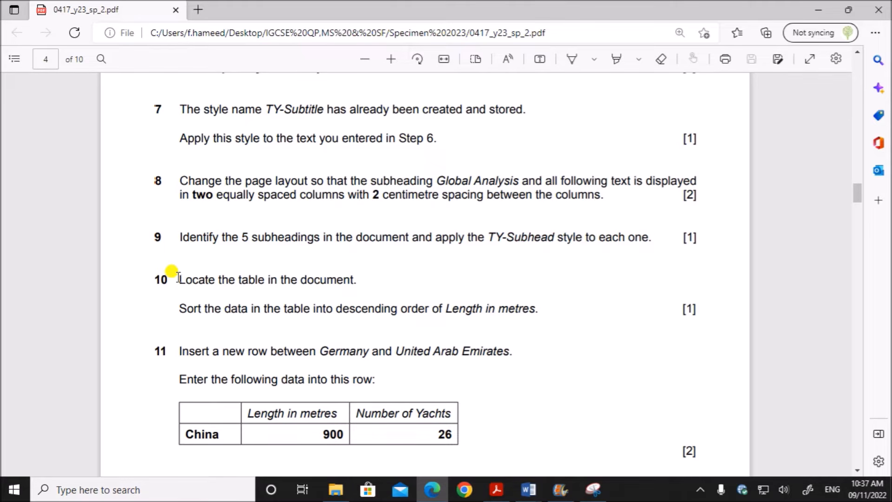
{"action": "left_click_drag", "start_coordinate": [178, 279], "coordinate": [550, 307]}
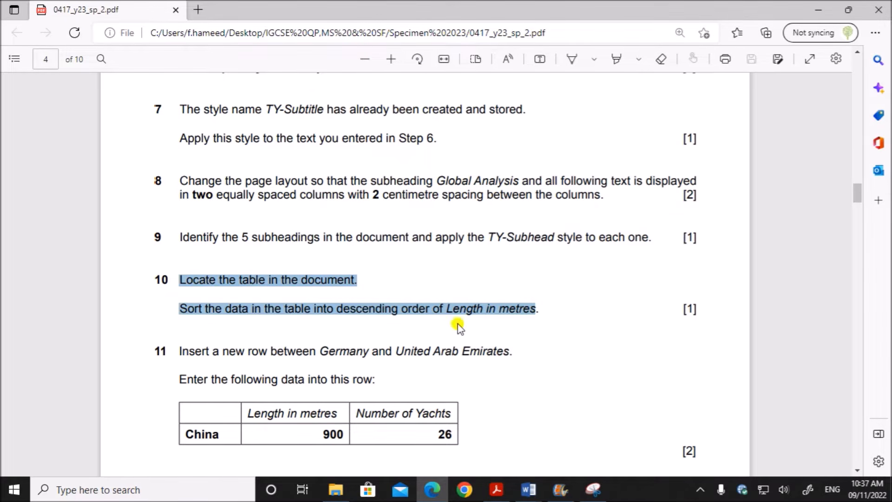
- In BROKER, select the whole New Yacht Orders table and apply all borders to it
{"action": "left_click", "coordinate": [530, 489]}
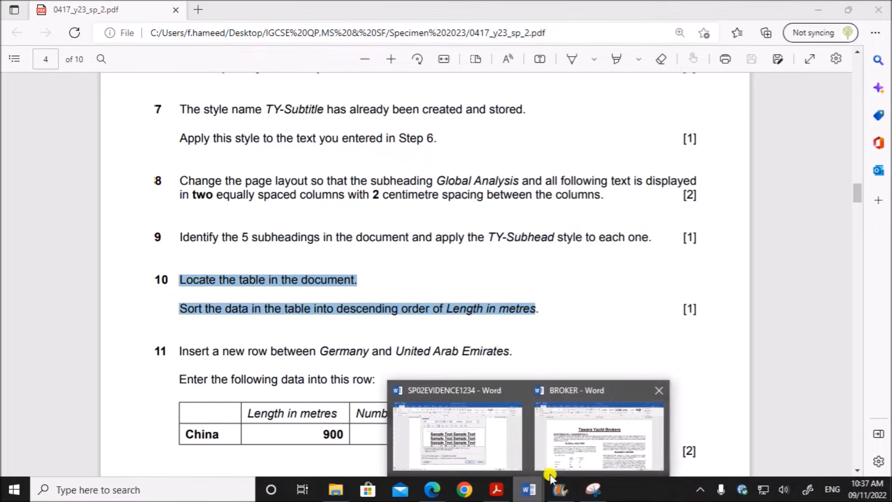
{"action": "left_click", "coordinate": [591, 442]}
{"action": "scroll", "coordinate": [286, 321], "scroll_direction": "down", "scroll_amount": 3}
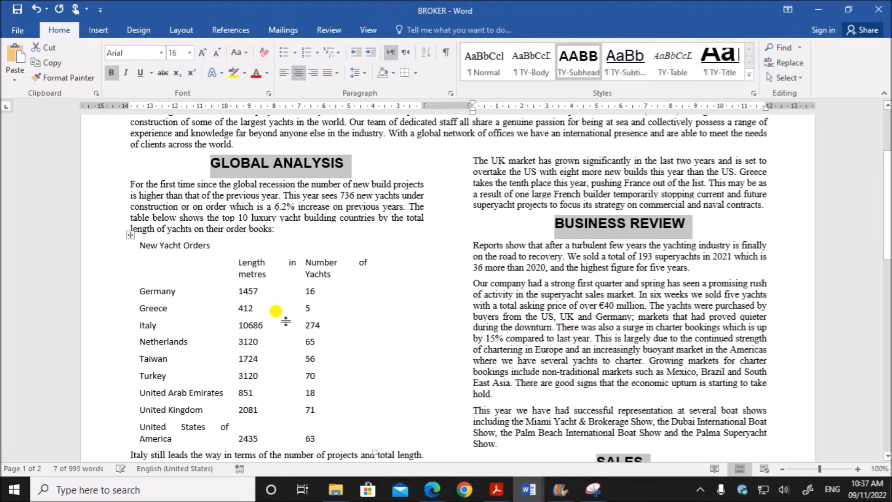
{"action": "left_click", "coordinate": [131, 238]}
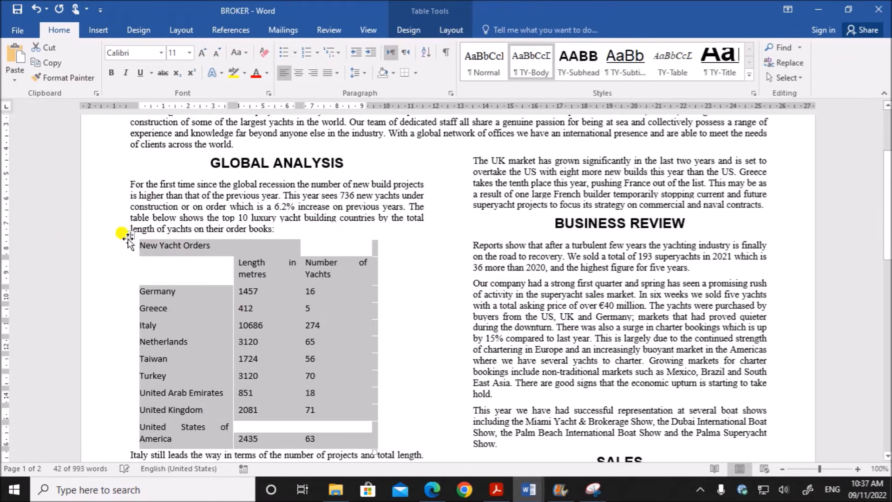
{"action": "scroll", "coordinate": [315, 351], "scroll_direction": "down", "scroll_amount": 2}
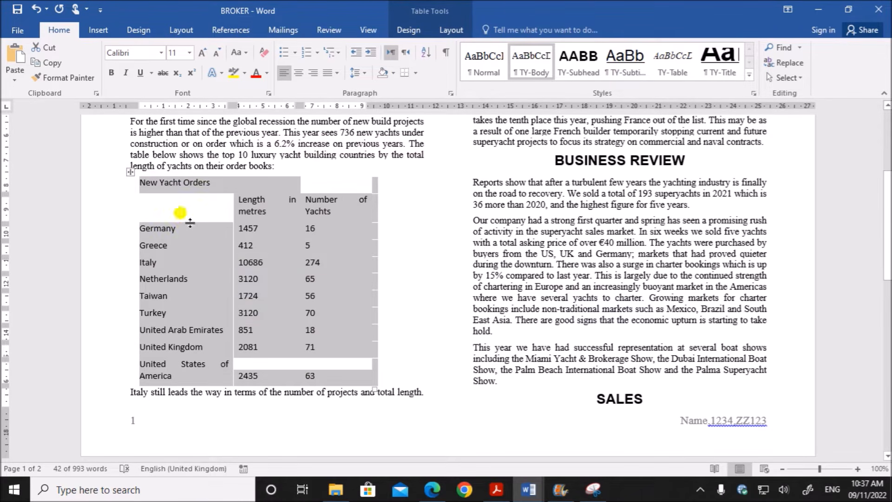
{"action": "left_click", "coordinate": [416, 73]}
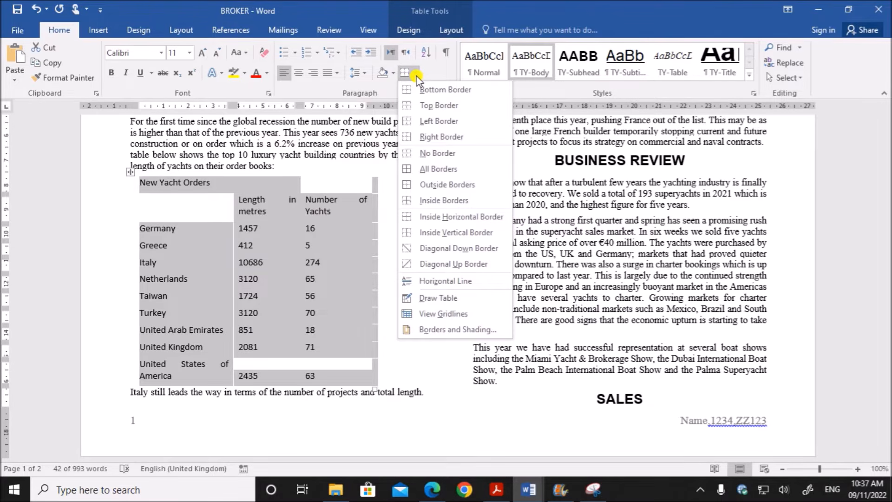
{"action": "left_click", "coordinate": [431, 170]}
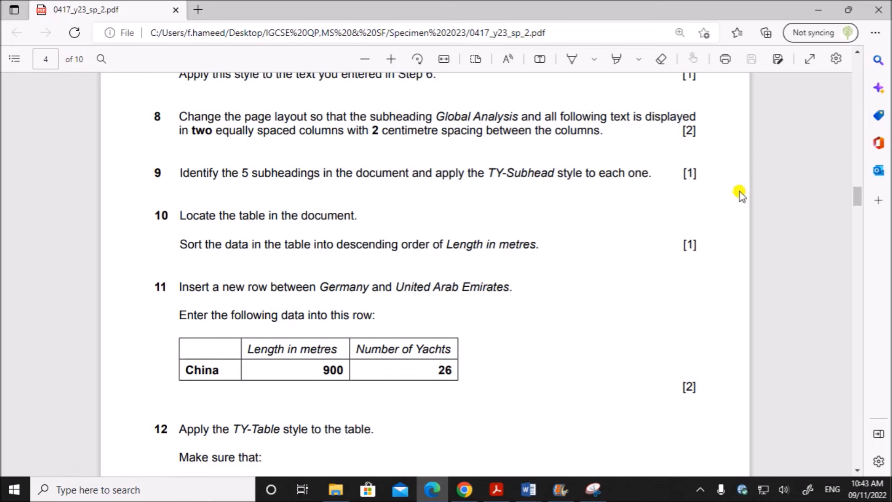
- Recheck the sorting instruction of question 10 in the exam paper and return to BROKER
{"action": "left_click_drag", "start_coordinate": [183, 242], "coordinate": [555, 250]}
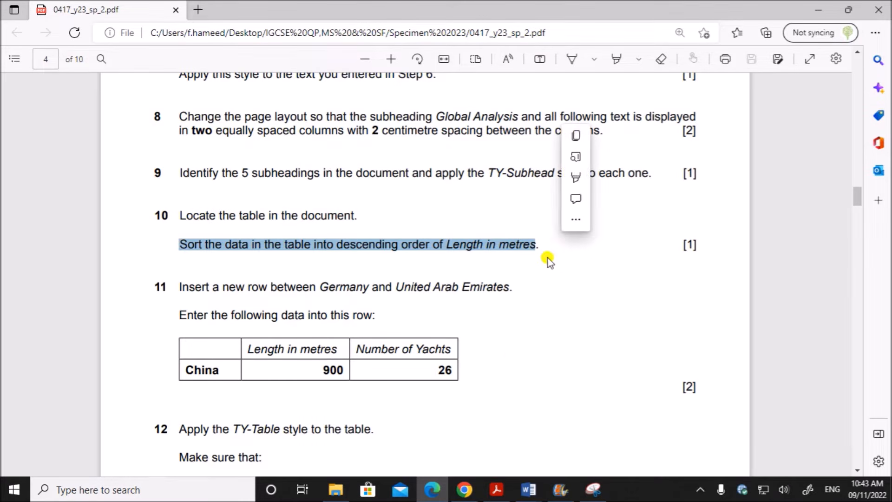
{"action": "key", "text": "ctrl+c"}
{"action": "left_click", "coordinate": [529, 489]}
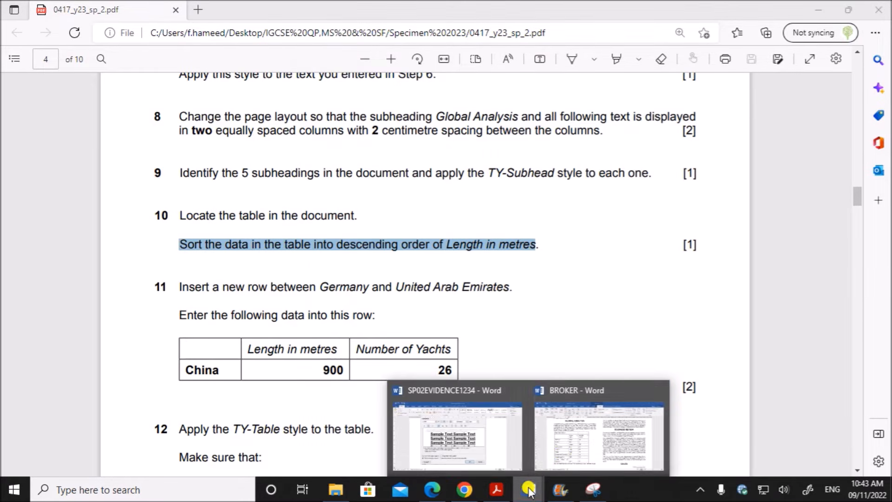
{"action": "left_click", "coordinate": [573, 451]}
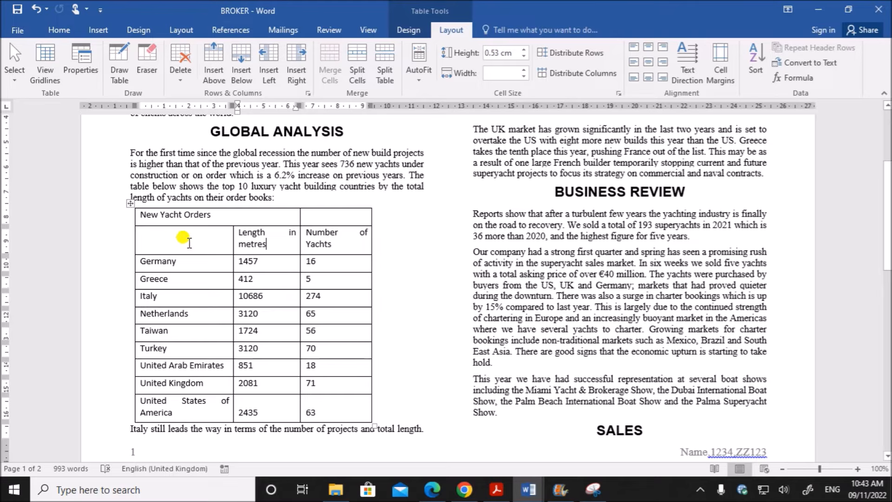
- Sort the New Yacht Orders data from the column headings down by Length in metres as numbers, descending, treating the headings as a header row
{"action": "left_click_drag", "start_coordinate": [183, 238], "coordinate": [332, 401]}
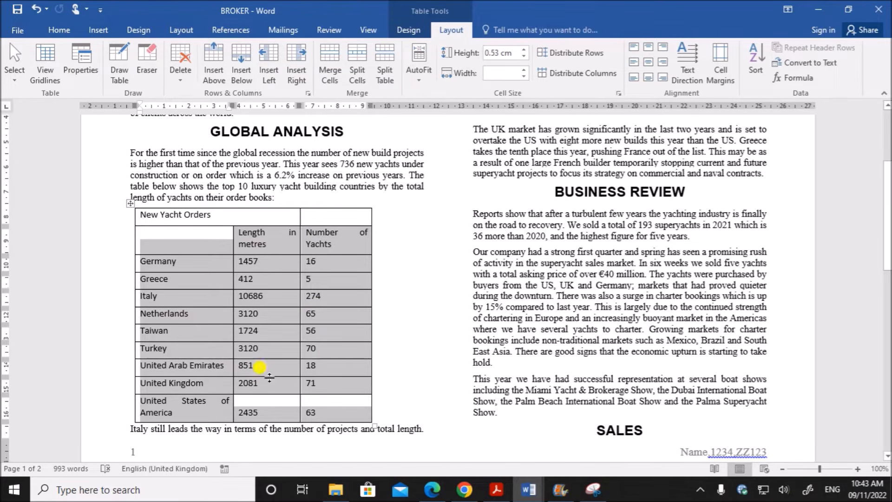
{"action": "left_click", "coordinate": [423, 33]}
{"action": "left_click", "coordinate": [445, 33]}
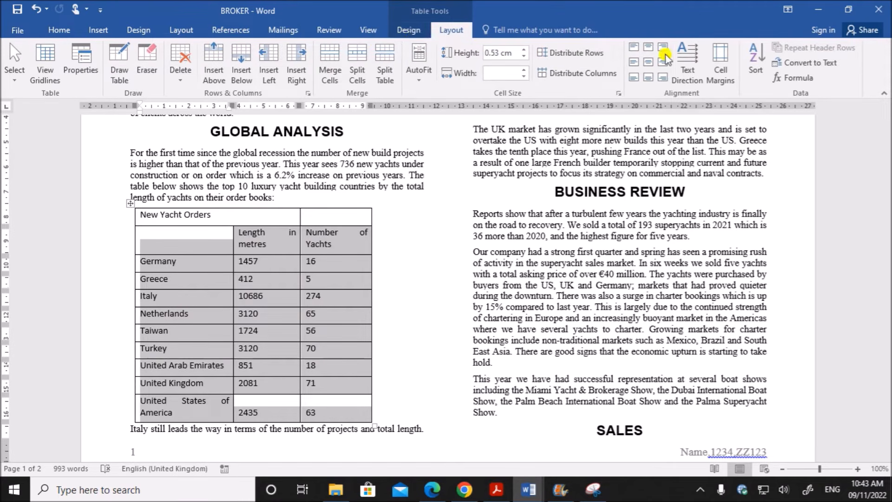
{"action": "left_click", "coordinate": [756, 62]}
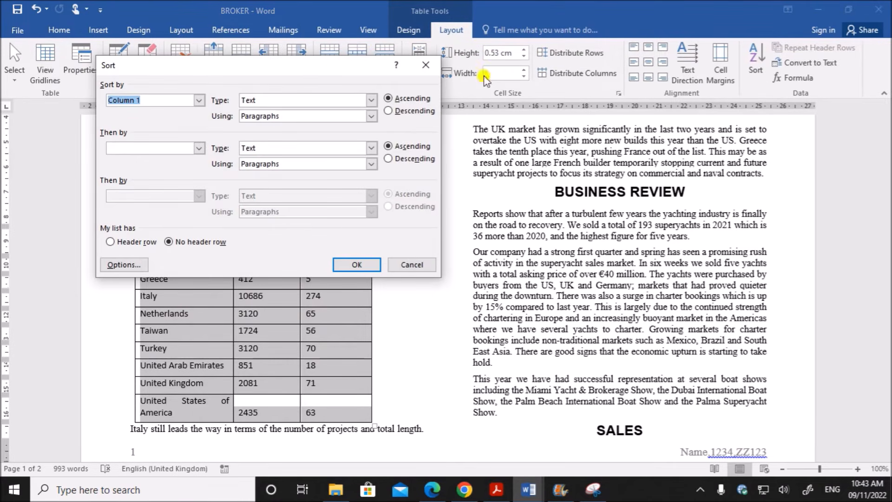
{"action": "left_click_drag", "start_coordinate": [330, 67], "coordinate": [649, 135]}
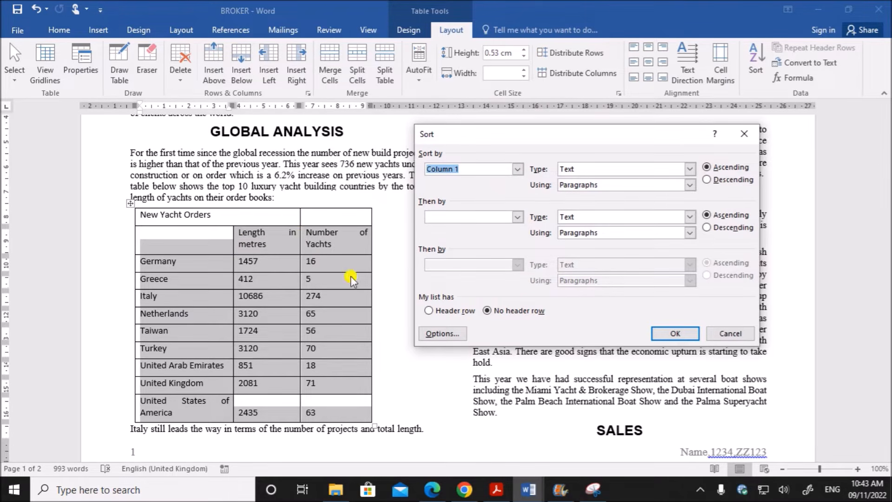
{"action": "left_click", "coordinate": [429, 310]}
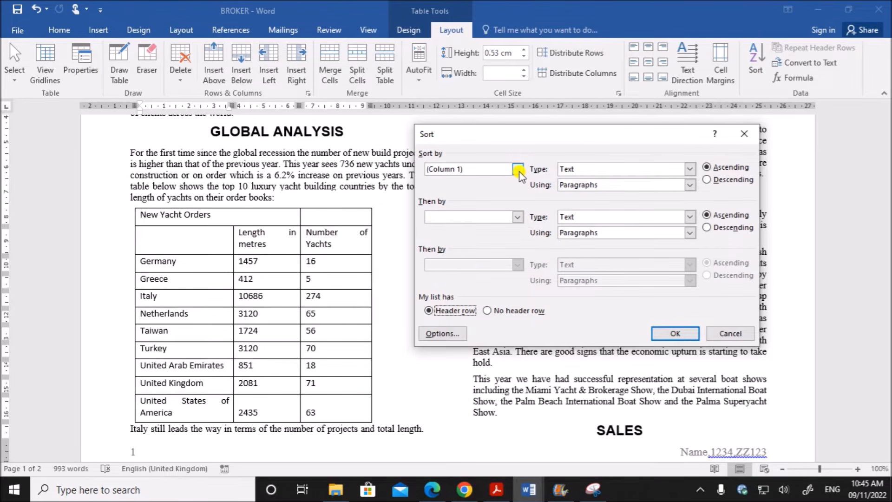
{"action": "left_click", "coordinate": [518, 170]}
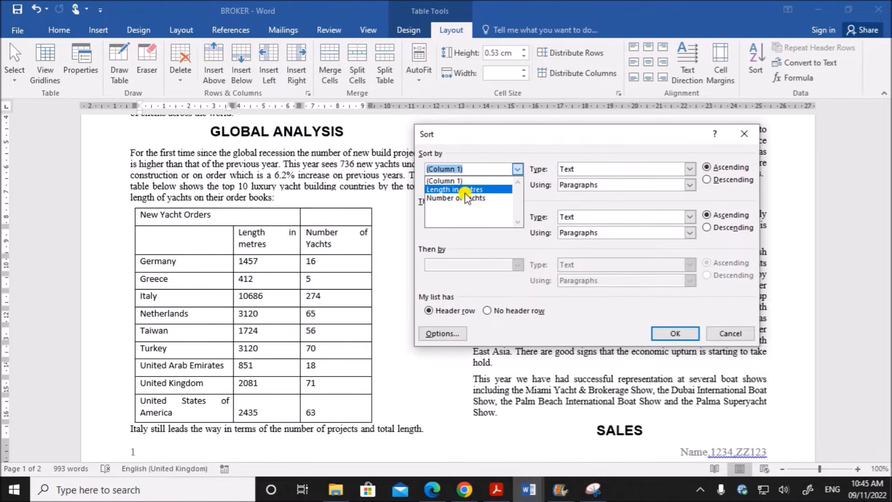
{"action": "left_click", "coordinate": [448, 191]}
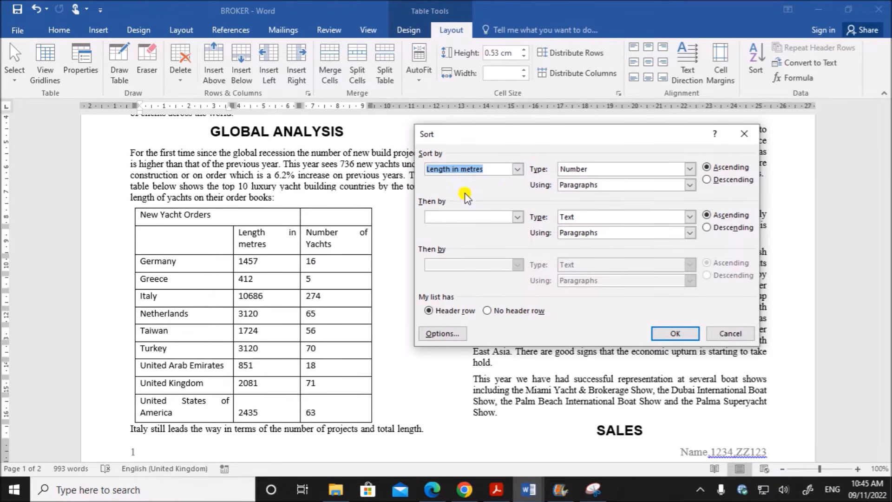
{"action": "left_click", "coordinate": [709, 181]}
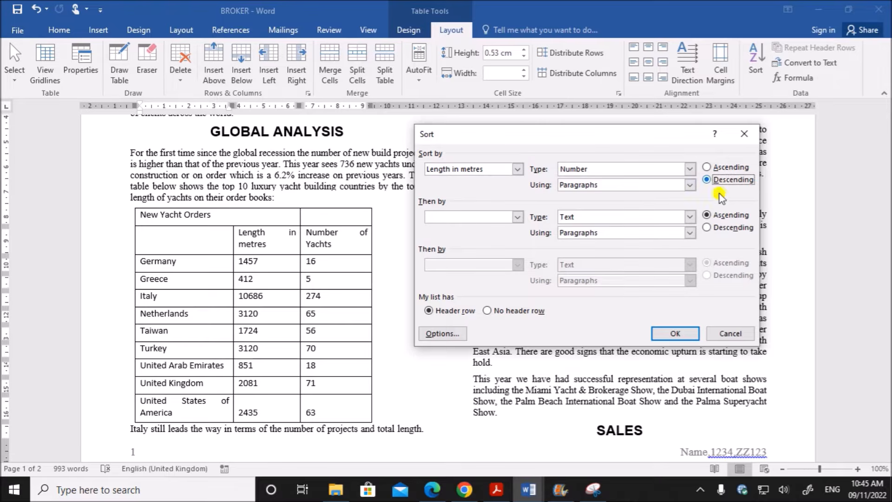
{"action": "left_click", "coordinate": [675, 334]}
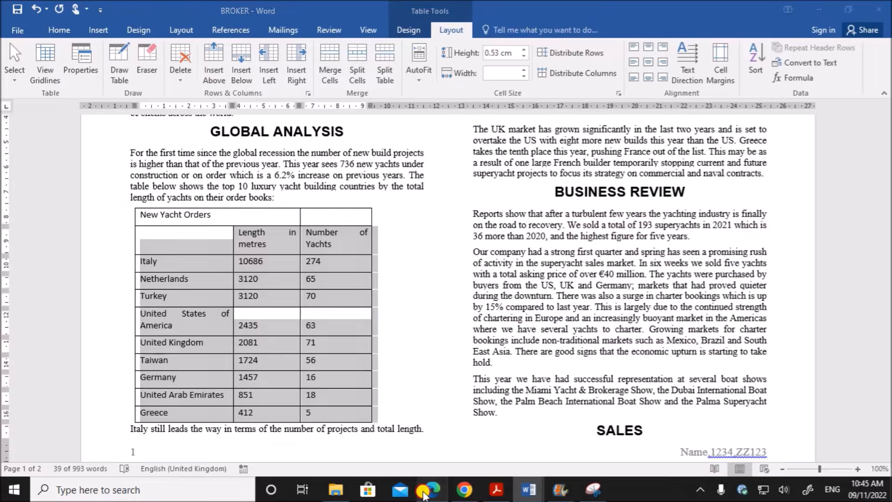
- Switch to the exam paper, read question 11 about inserting a table row, and return to BROKER
{"action": "left_click", "coordinate": [432, 489]}
{"action": "scroll", "coordinate": [325, 353], "scroll_direction": "down", "scroll_amount": 3}
{"action": "left_click_drag", "start_coordinate": [224, 158], "coordinate": [503, 150]}
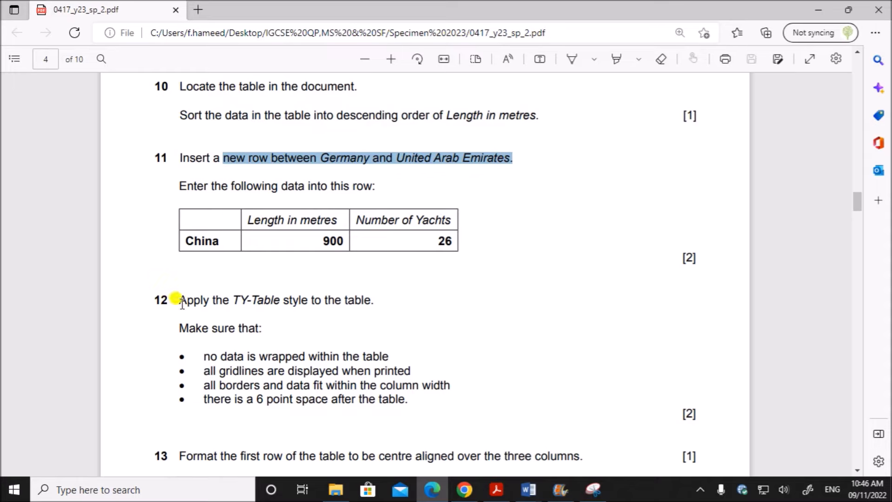
{"action": "left_click", "coordinate": [529, 489]}
{"action": "left_click", "coordinate": [554, 461]}
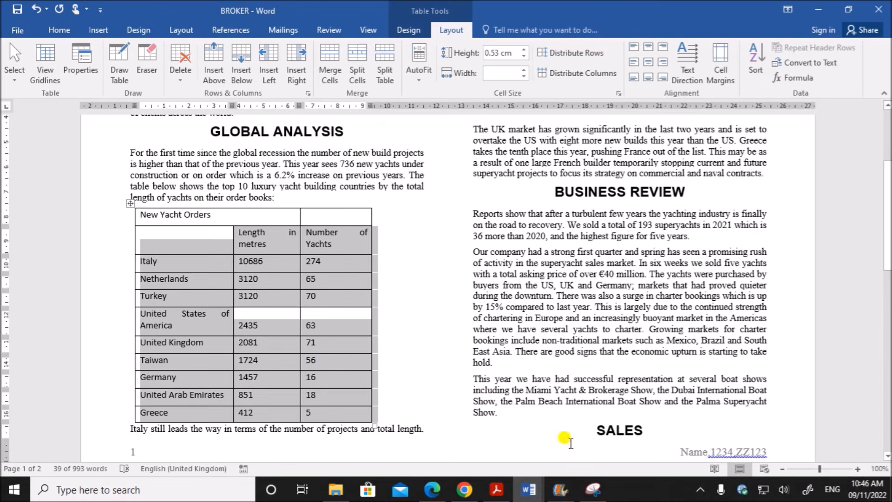
- Insert a blank row between Germany and United Arab Emirates in the New Yacht Orders table
{"action": "scroll", "coordinate": [385, 367], "scroll_direction": "down", "scroll_amount": 1}
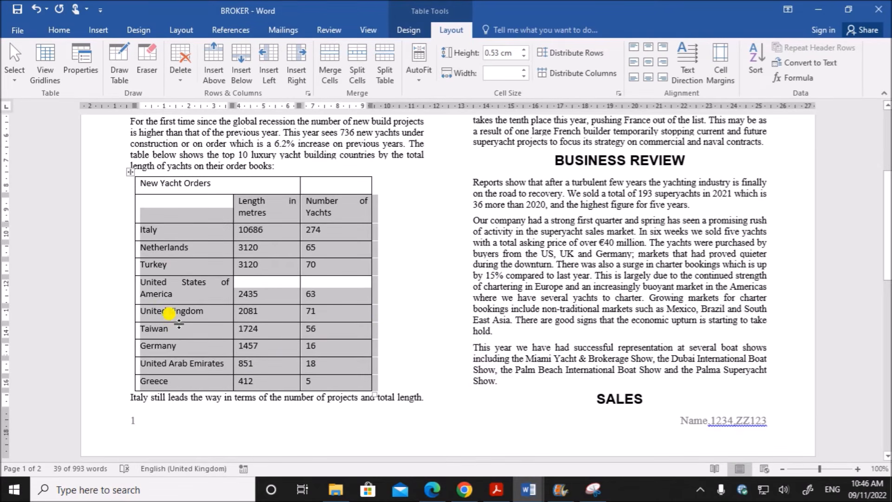
{"action": "scroll", "coordinate": [278, 353], "scroll_direction": "down", "scroll_amount": 2}
{"action": "left_click", "coordinate": [329, 282]}
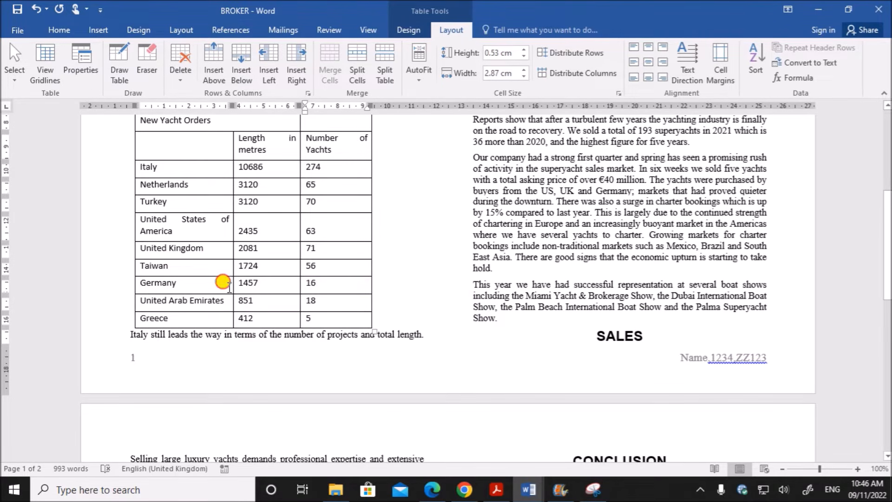
{"action": "left_click_drag", "start_coordinate": [211, 284], "coordinate": [339, 300]}
{"action": "left_click", "coordinate": [333, 282]}
{"action": "left_click", "coordinate": [195, 283]}
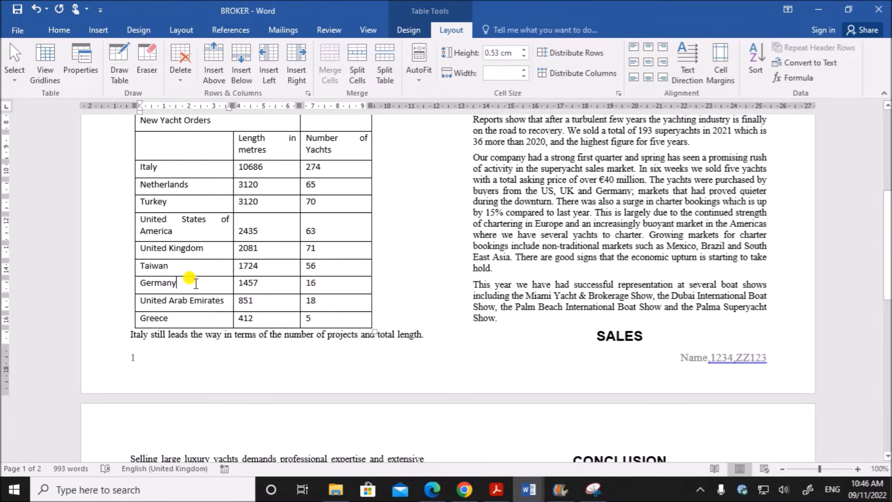
{"action": "right_click", "coordinate": [196, 284]}
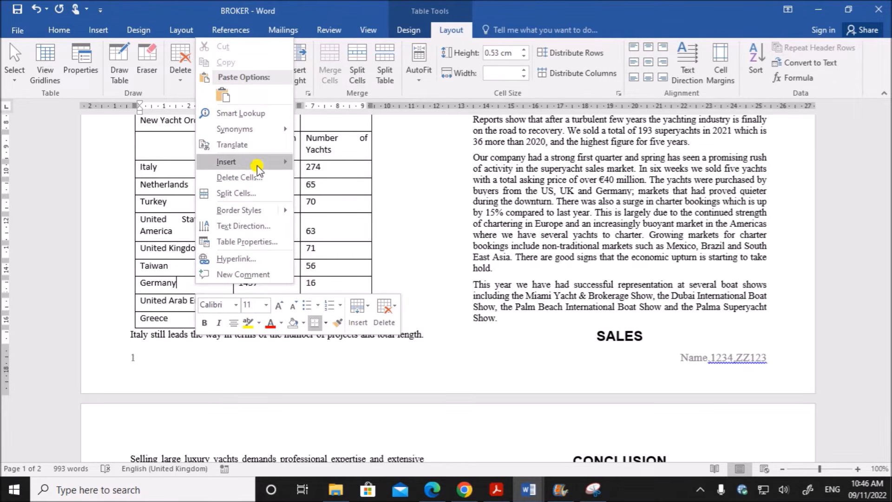
{"action": "mouse_move", "coordinate": [255, 165]}
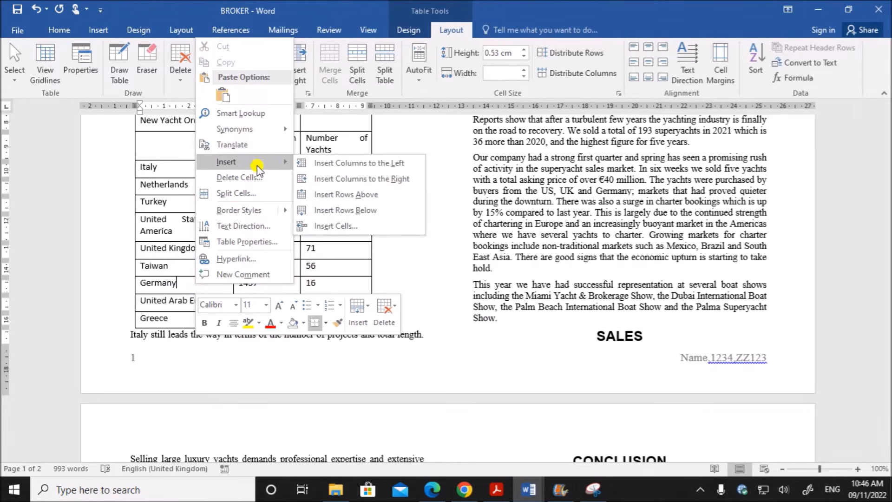
{"action": "left_click", "coordinate": [340, 211]}
{"action": "left_click", "coordinate": [185, 299]}
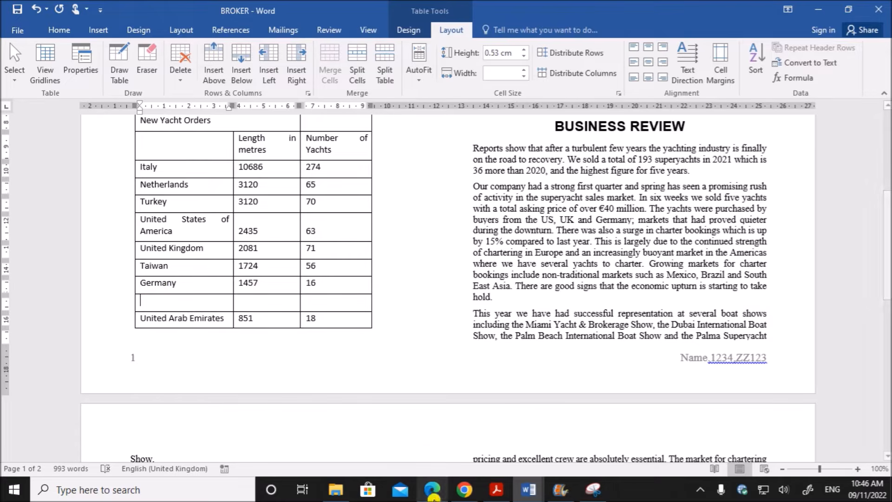
- Check the row data in question 11 of the exam paper and enter China, 900 and 26 in the new row in BROKER
{"action": "left_click", "coordinate": [432, 490]}
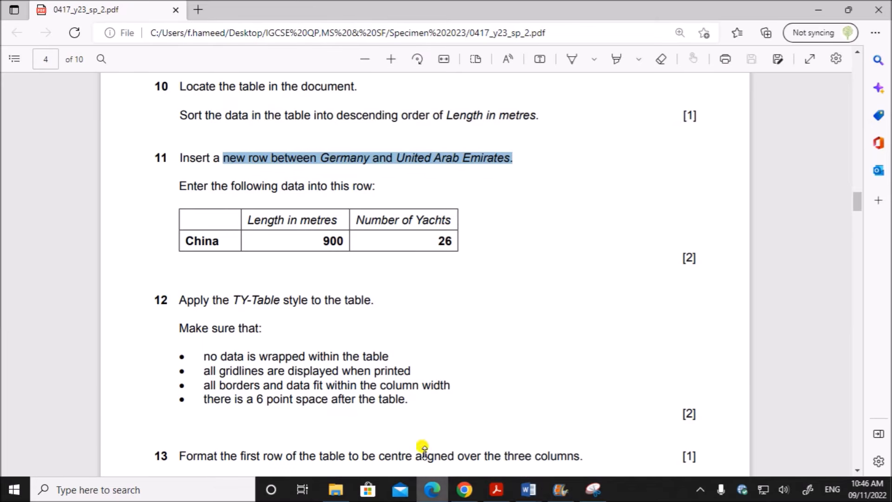
{"action": "double_click", "coordinate": [198, 239]}
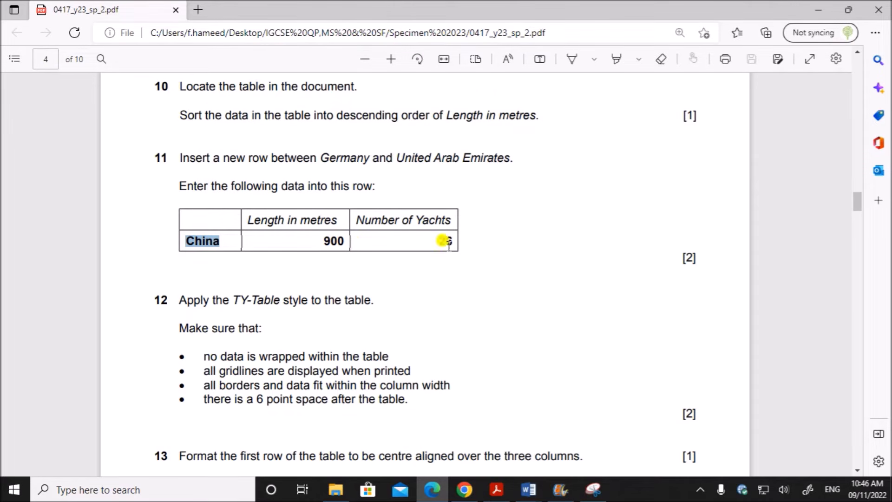
{"action": "left_click", "coordinate": [528, 489]}
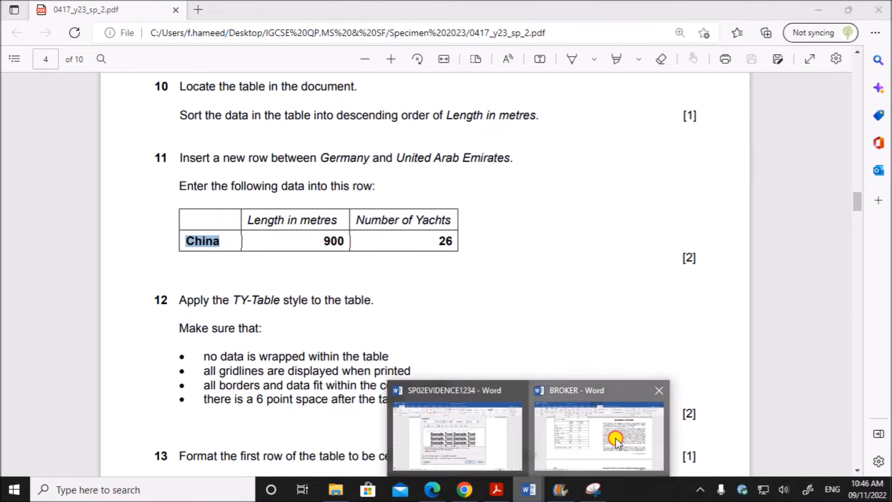
{"action": "left_click", "coordinate": [615, 438]}
{"action": "type", "text": "Chi"}
{"action": "key", "text": "Tab"}
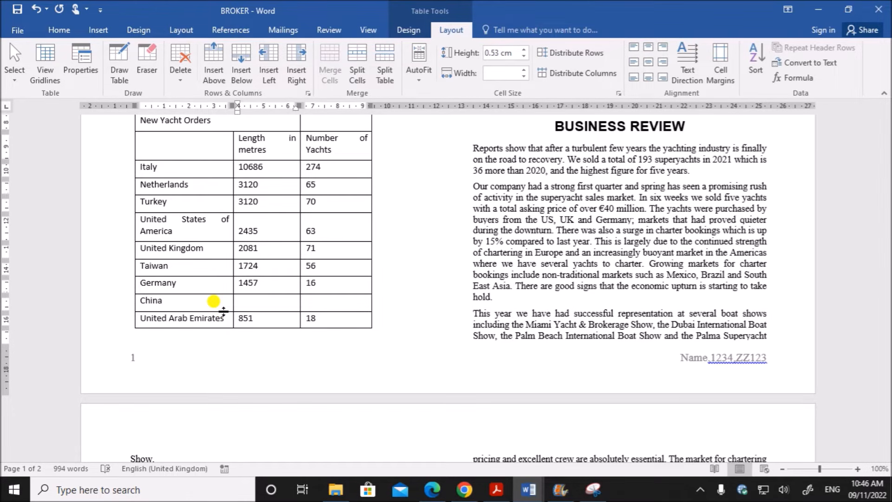
{"action": "key", "text": "Tab"}
{"action": "type", "text": "4"}
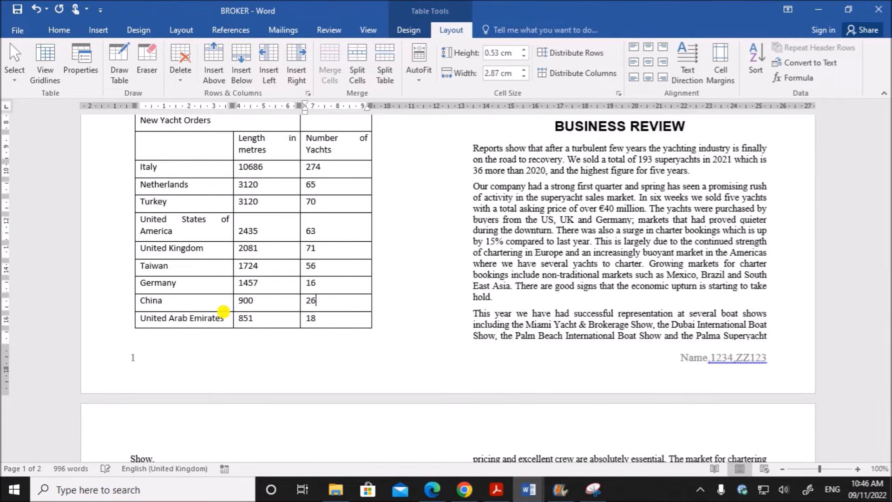
- Switch to the exam paper, read question 12 about the table style, and return to BROKER
{"action": "left_click", "coordinate": [432, 489]}
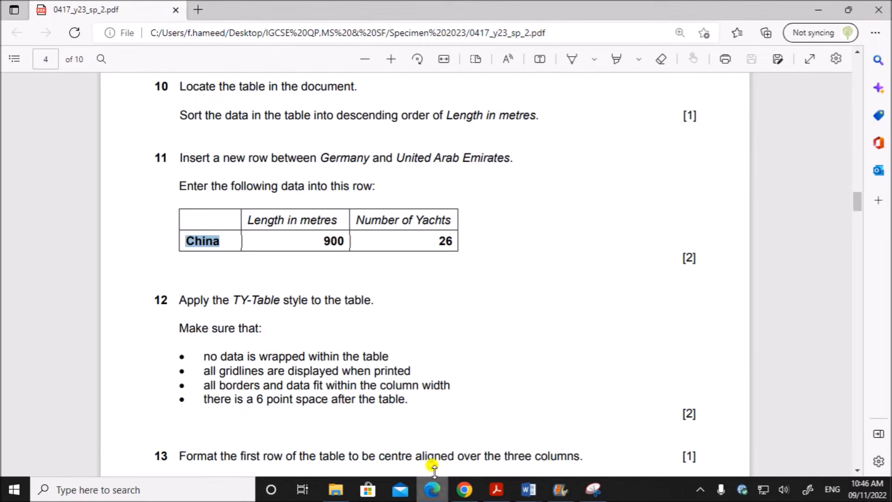
{"action": "scroll", "coordinate": [390, 367], "scroll_direction": "down", "scroll_amount": 3}
{"action": "left_click_drag", "start_coordinate": [177, 171], "coordinate": [376, 174]}
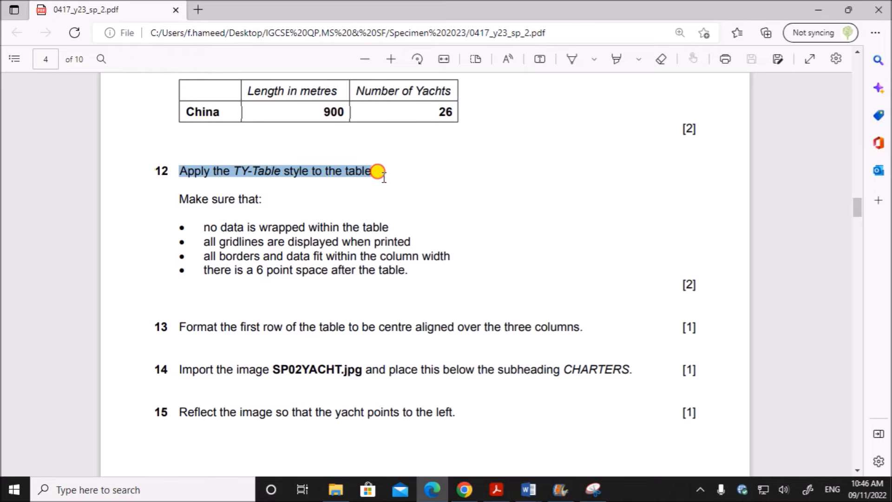
{"action": "mouse_move", "coordinate": [528, 488]}
{"action": "left_click", "coordinate": [562, 427]}
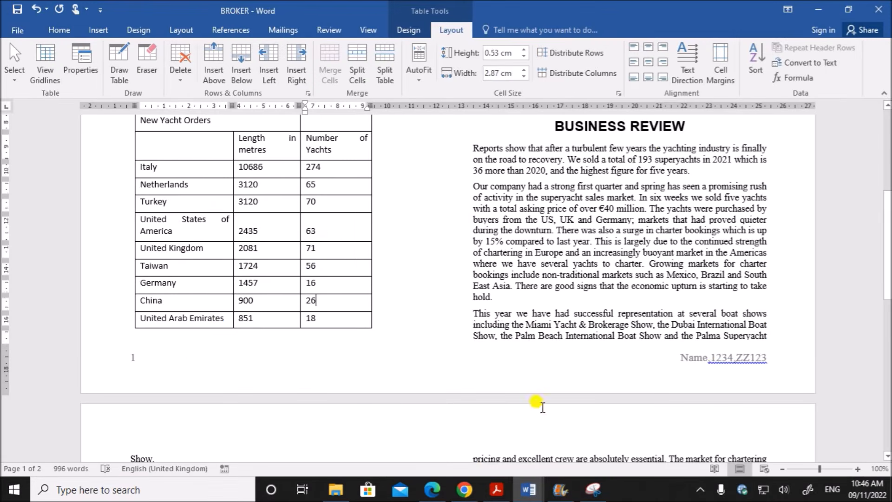
- Select the whole New Yacht Orders table and apply the TY-Table style to it
{"action": "scroll", "coordinate": [353, 242], "scroll_direction": "up", "scroll_amount": 2}
{"action": "left_click", "coordinate": [131, 172]}
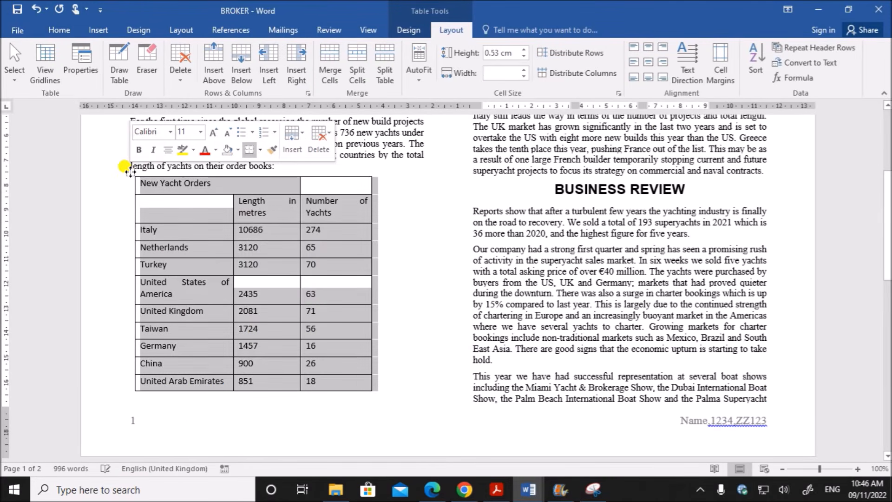
{"action": "left_click", "coordinate": [59, 30]}
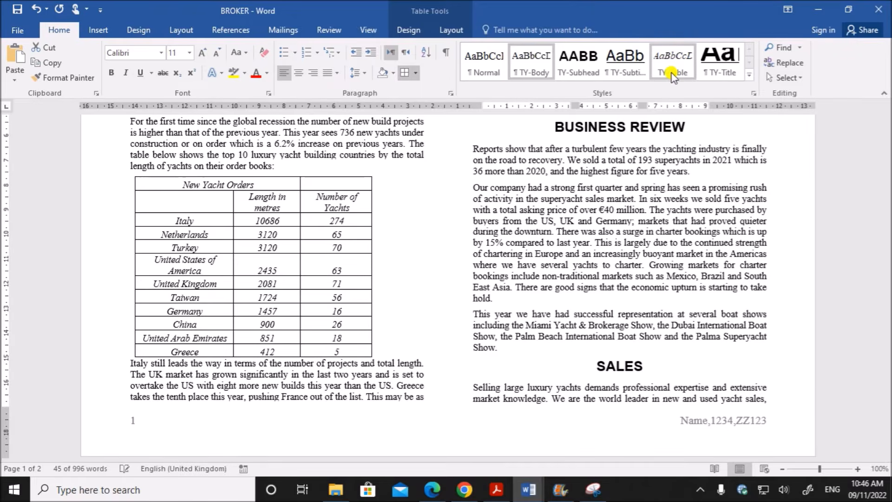
{"action": "left_click", "coordinate": [672, 65]}
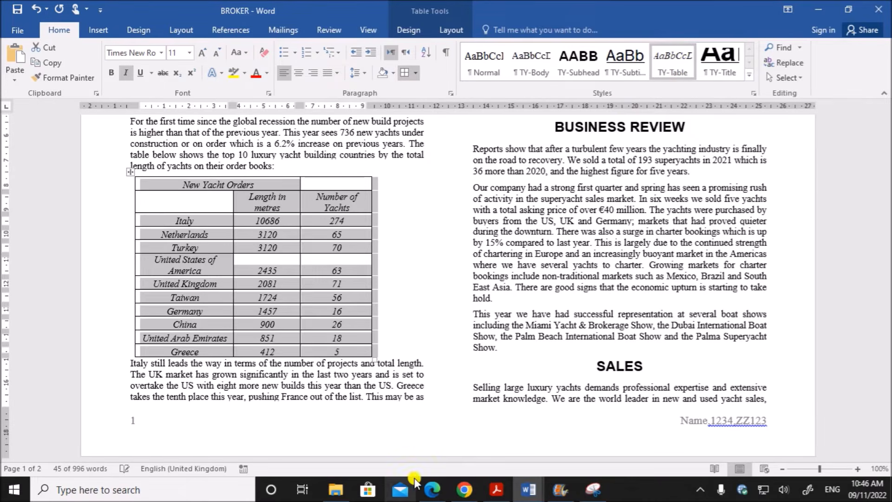
- Read question 12's requirement about wrapped data in the exam paper and return to BROKER
{"action": "left_click", "coordinate": [432, 489]}
{"action": "left_click", "coordinate": [251, 242]}
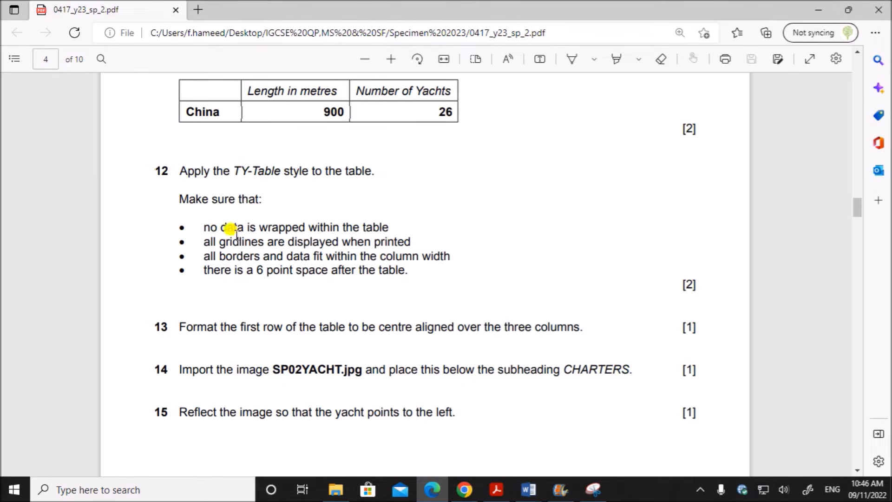
{"action": "left_click_drag", "start_coordinate": [205, 229], "coordinate": [395, 229]}
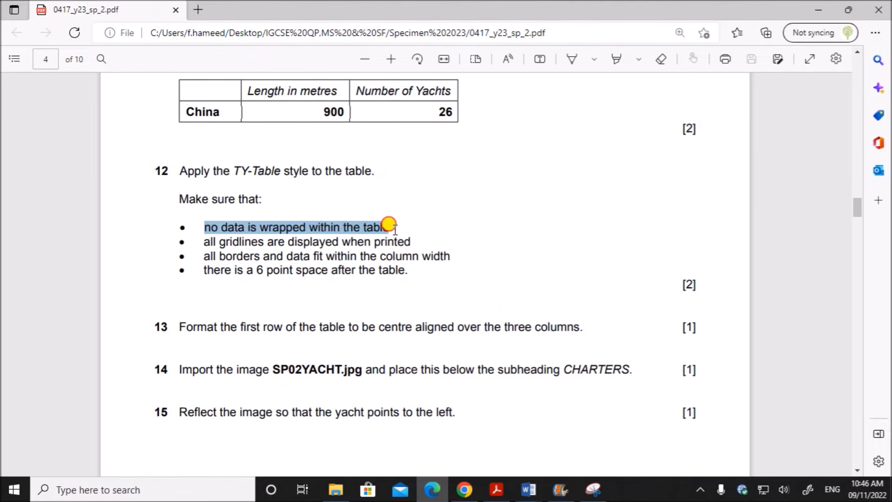
{"action": "mouse_move", "coordinate": [522, 483]}
{"action": "left_click", "coordinate": [569, 441]}
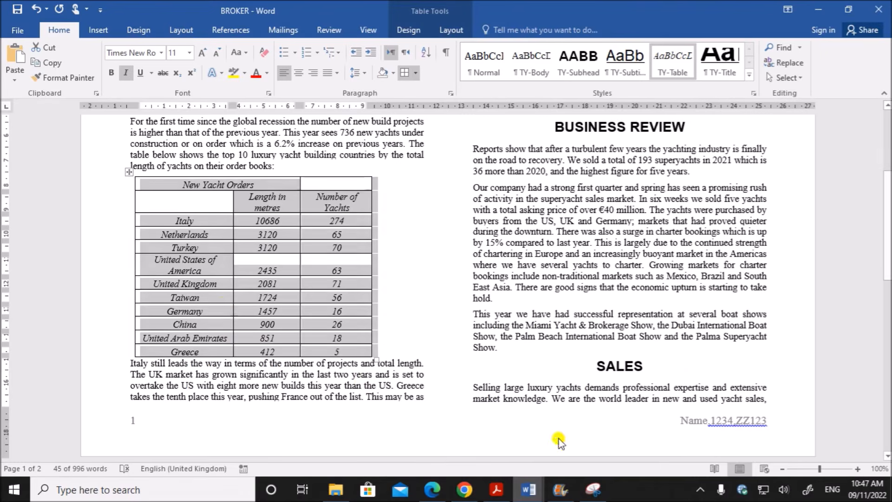
- Examine the country column of the table for wrapped text, especially the United States of America cell
{"action": "left_click", "coordinate": [231, 312]}
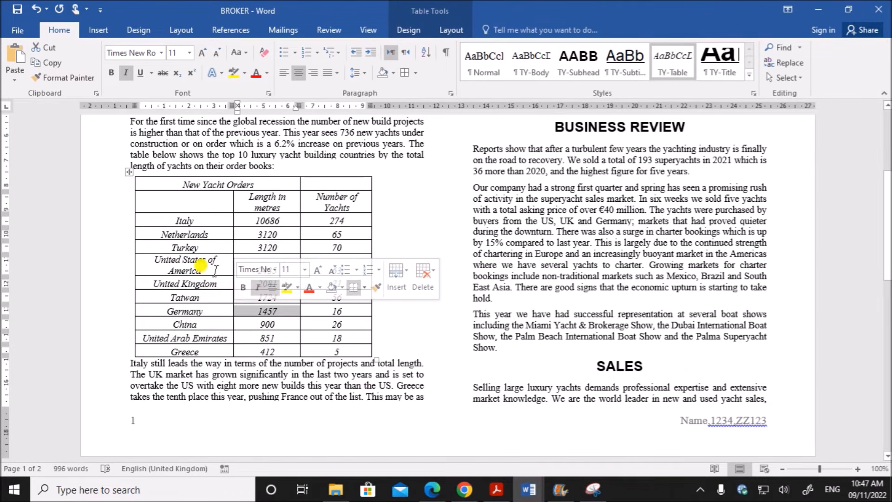
{"action": "left_click", "coordinate": [212, 311]}
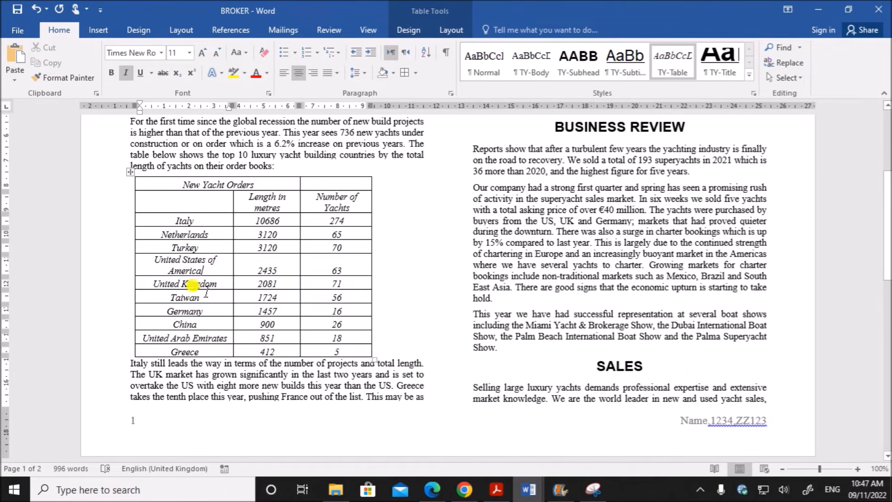
{"action": "left_click_drag", "start_coordinate": [154, 261], "coordinate": [201, 269]}
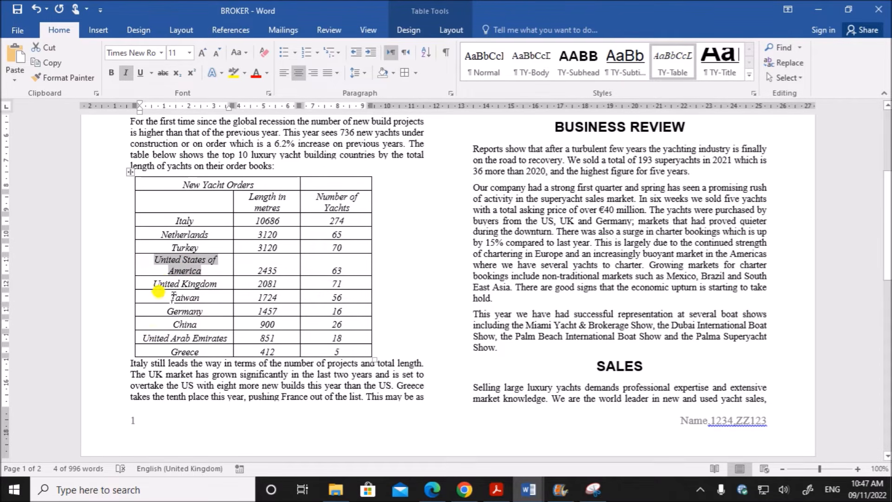
{"action": "left_click", "coordinate": [171, 261]}
{"action": "left_click_drag", "start_coordinate": [157, 258], "coordinate": [203, 272]}
{"action": "left_click", "coordinate": [195, 282]}
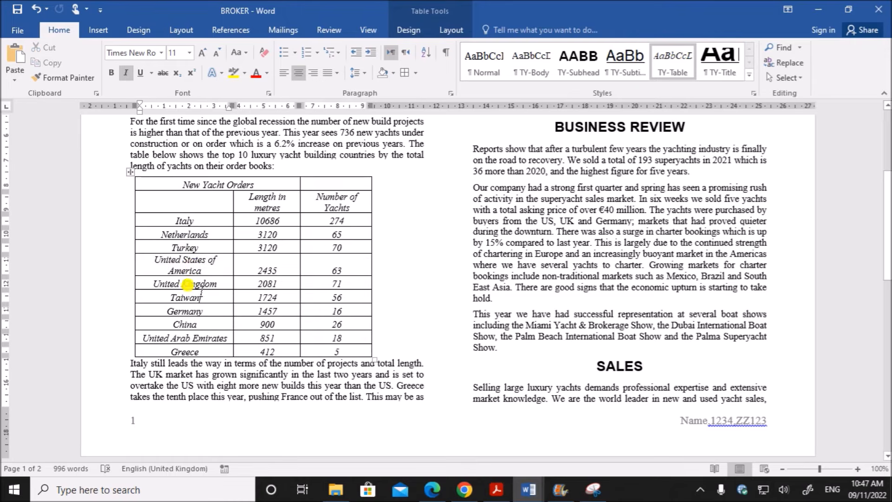
- AutoFit the whole New Yacht Orders table to its contents so no data is wrapped
{"action": "left_click", "coordinate": [130, 172]}
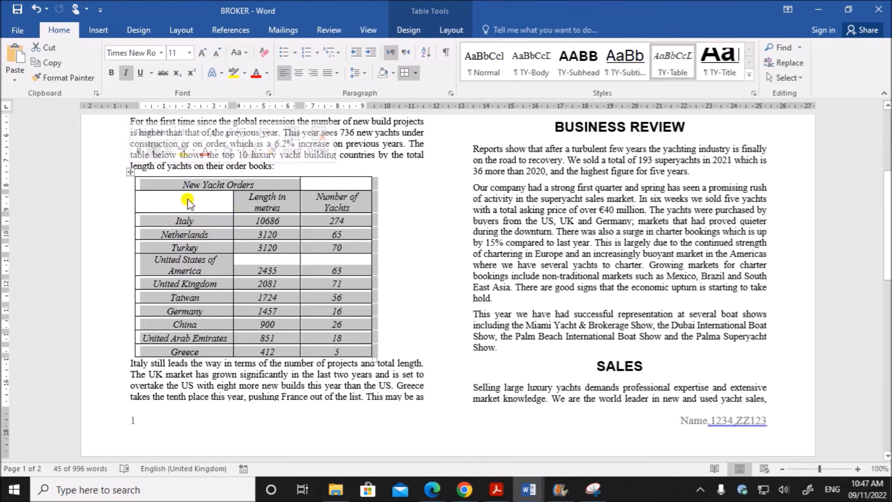
{"action": "right_click", "coordinate": [243, 211]}
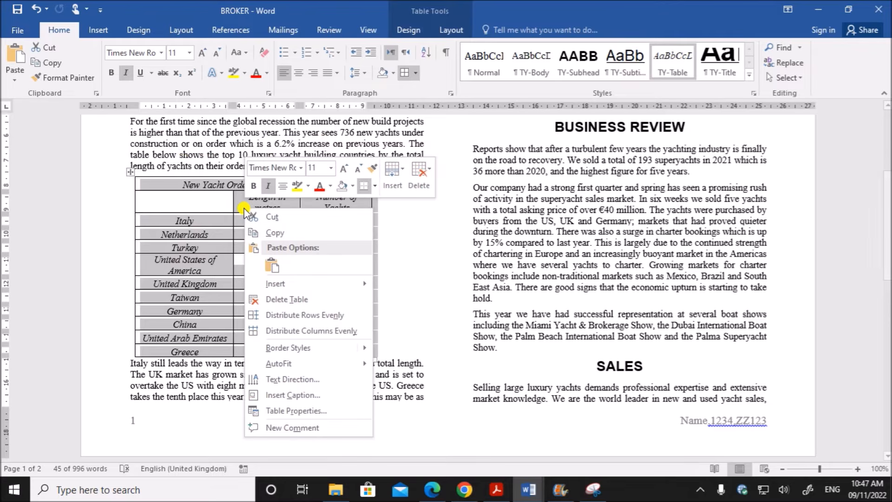
{"action": "mouse_move", "coordinate": [299, 366]}
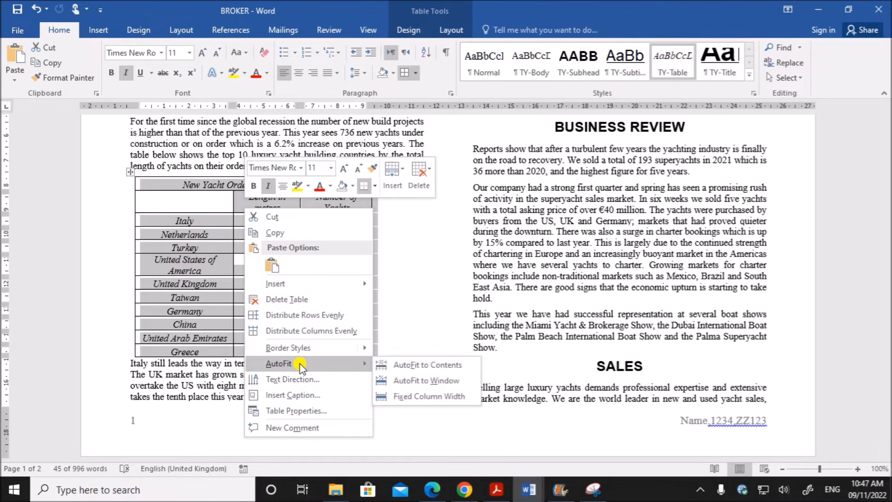
{"action": "left_click", "coordinate": [422, 365]}
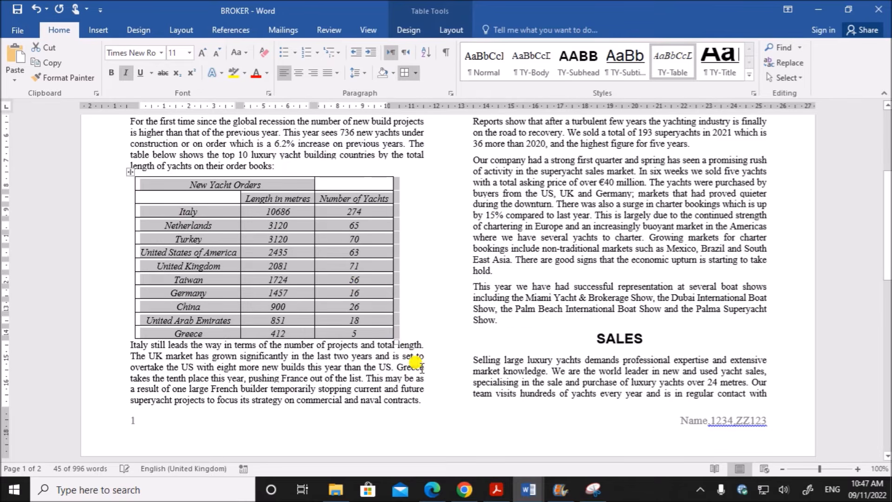
{"action": "left_click", "coordinate": [359, 281]}
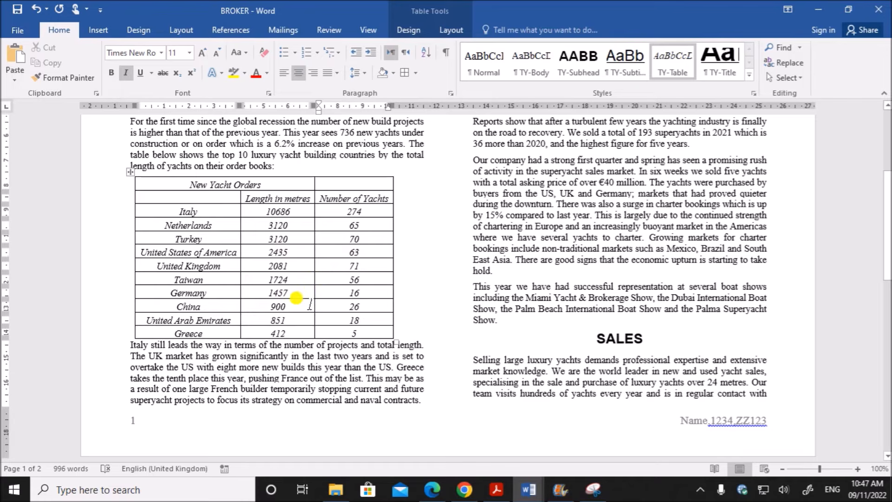
- Read question 12's requirements about gridlines, borders and the space after the table in the exam paper, and return to BROKER
{"action": "left_click", "coordinate": [432, 489]}
{"action": "left_click_drag", "start_coordinate": [210, 237], "coordinate": [411, 241]}
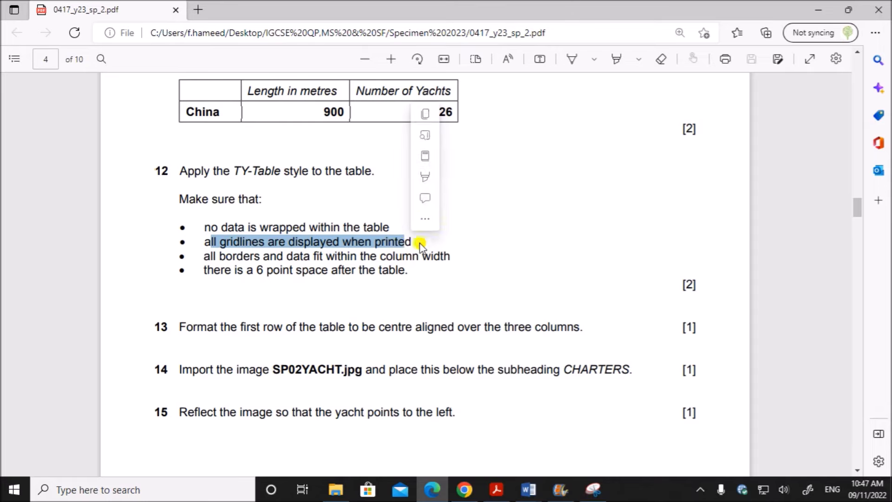
{"action": "left_click_drag", "start_coordinate": [205, 255], "coordinate": [449, 255]}
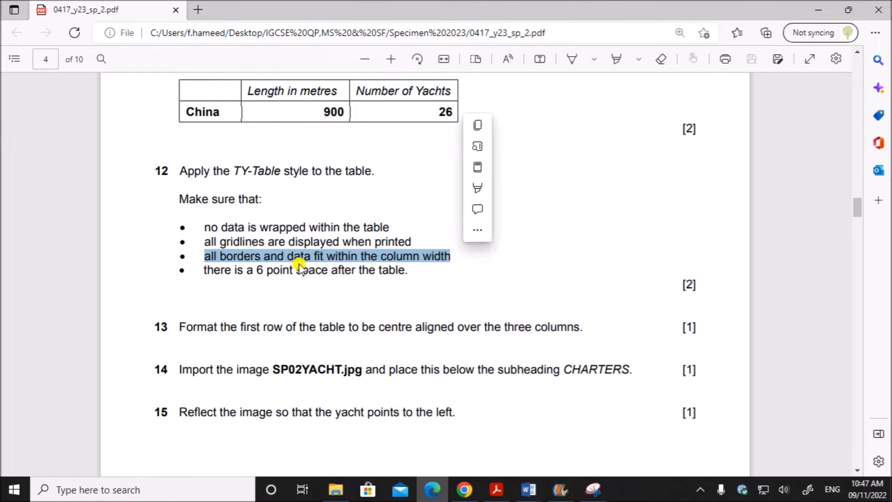
{"action": "left_click_drag", "start_coordinate": [206, 272], "coordinate": [412, 269]}
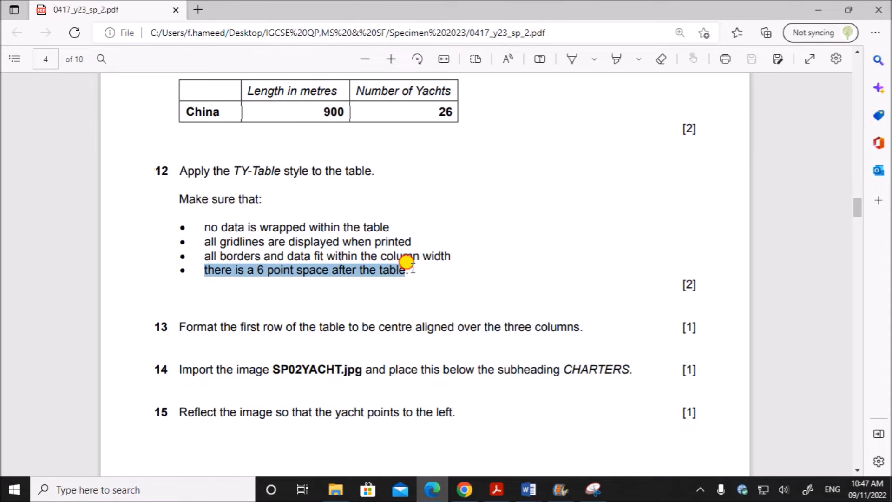
{"action": "mouse_move", "coordinate": [533, 483]}
{"action": "left_click", "coordinate": [586, 436]}
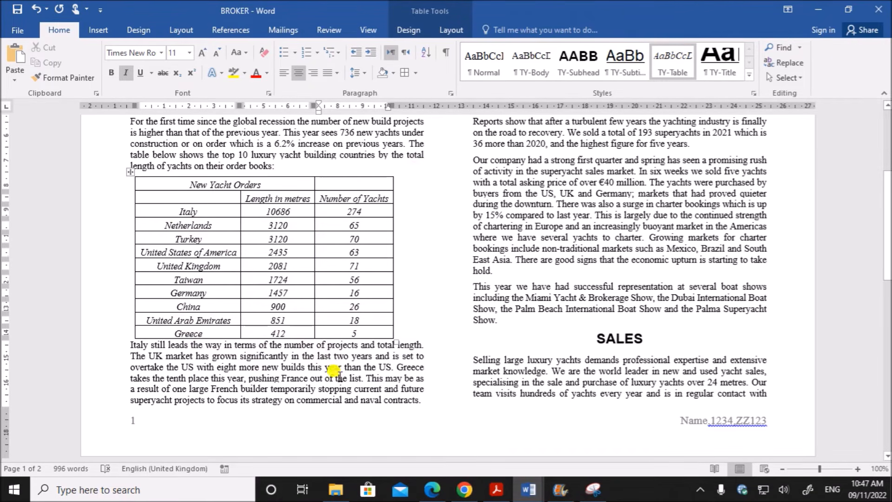
- Set the spacing before the paragraph directly below the table, starting "Italy still leads the way", to 6 pt
{"action": "left_click", "coordinate": [356, 367]}
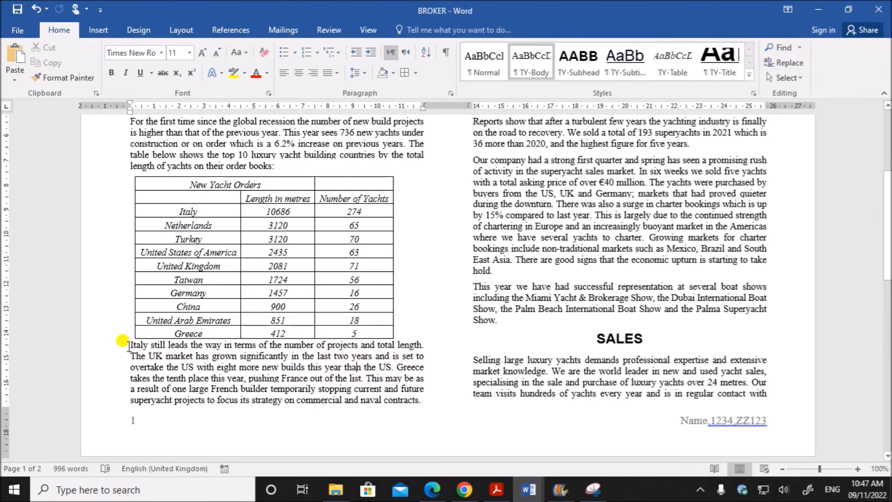
{"action": "left_click_drag", "start_coordinate": [129, 346], "coordinate": [422, 395]}
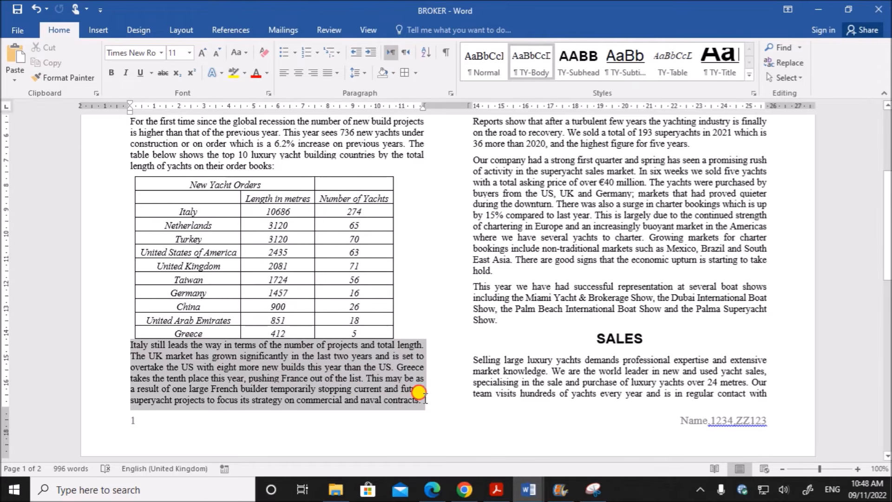
{"action": "right_click", "coordinate": [284, 367]}
{"action": "left_click", "coordinate": [331, 278]}
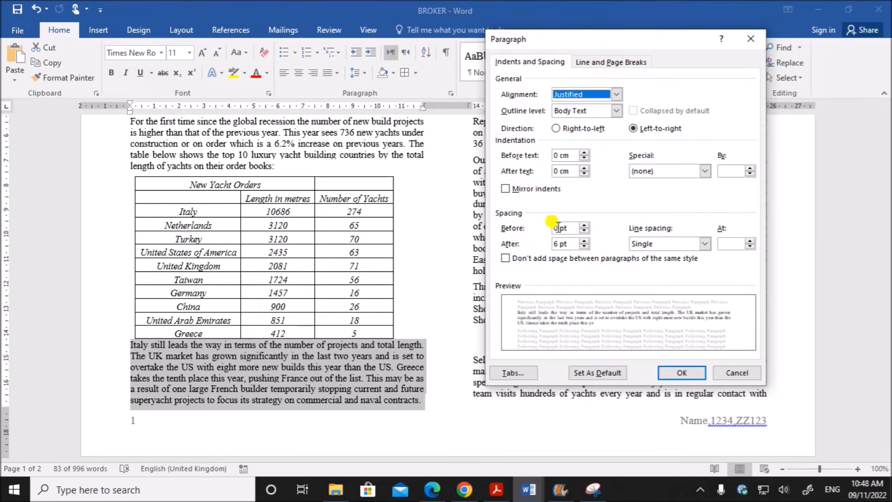
{"action": "double_click", "coordinate": [556, 228]}
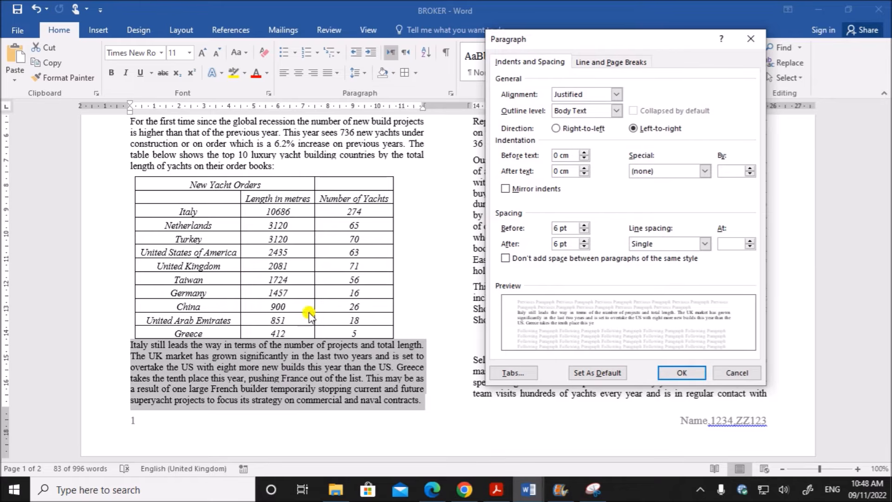
{"action": "left_click", "coordinate": [679, 371]}
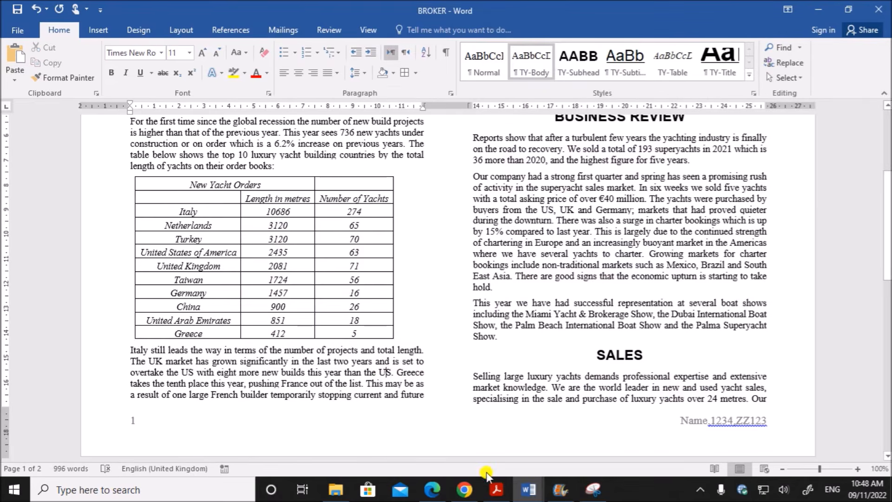
- Read question 13 about the table's first row in the exam paper and return to BROKER
{"action": "left_click", "coordinate": [432, 489]}
{"action": "scroll", "coordinate": [389, 285], "scroll_direction": "down", "scroll_amount": 3}
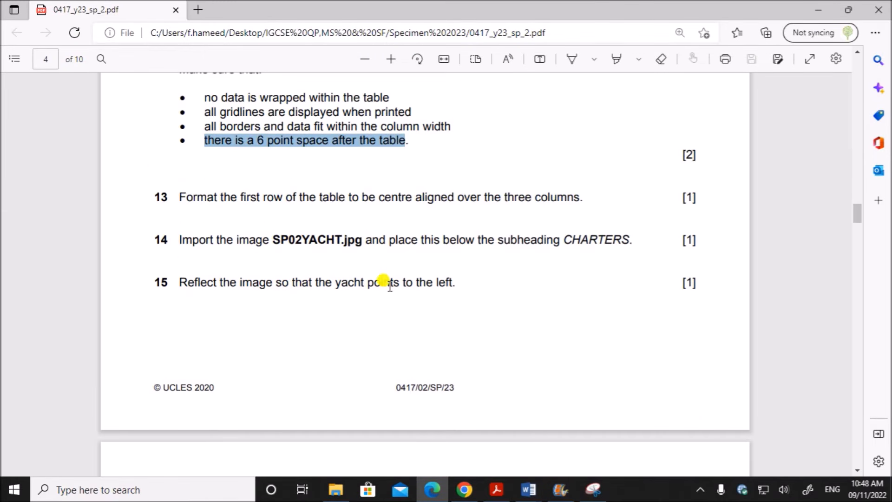
{"action": "left_click_drag", "start_coordinate": [185, 194], "coordinate": [583, 197]}
{"action": "mouse_move", "coordinate": [528, 489]}
{"action": "left_click", "coordinate": [597, 444]}
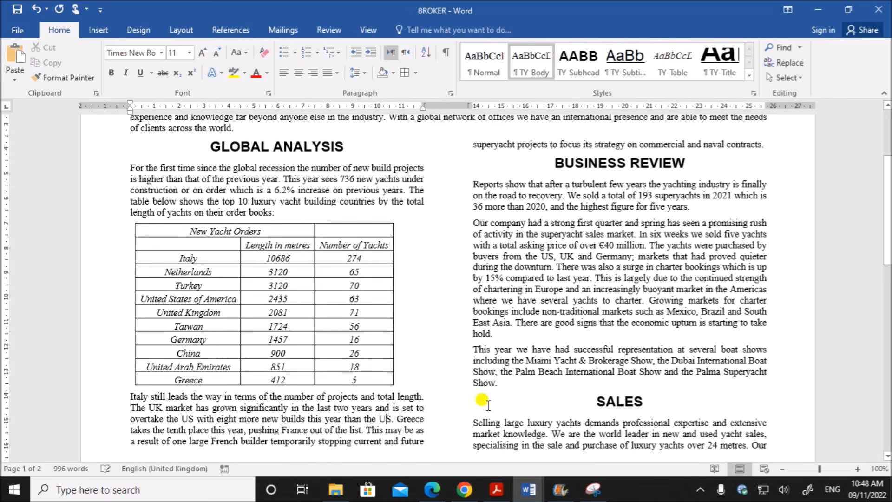
- Merge the cells of the table's first row so the New Yacht Orders title is centred over all three columns
{"action": "mouse_move", "coordinate": [190, 250]}
{"action": "left_mouse_down"}
{"action": "mouse_move", "coordinate": [182, 243]}
{"action": "mouse_move", "coordinate": [364, 240]}
{"action": "left_mouse_up"}
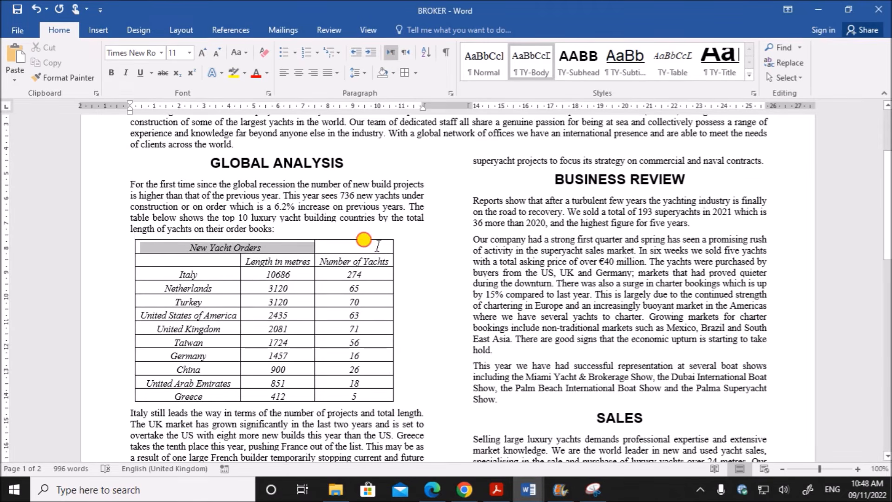
{"action": "right_click", "coordinate": [296, 247]}
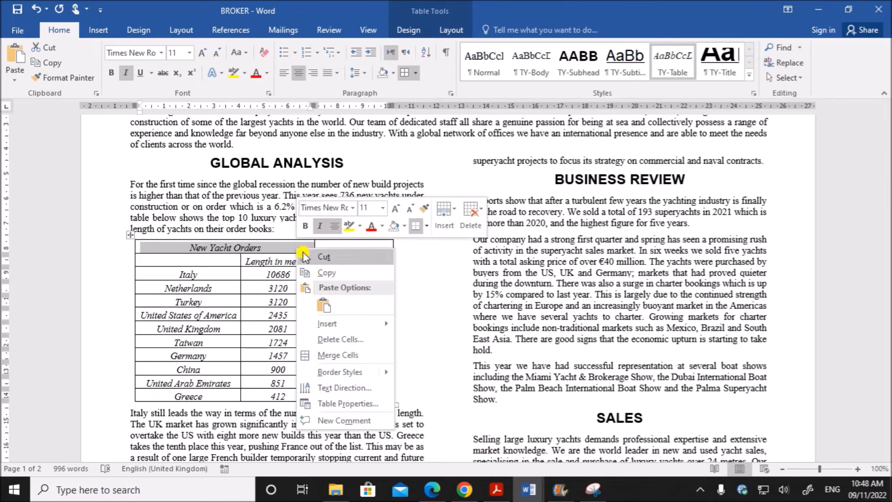
{"action": "left_click", "coordinate": [338, 354]}
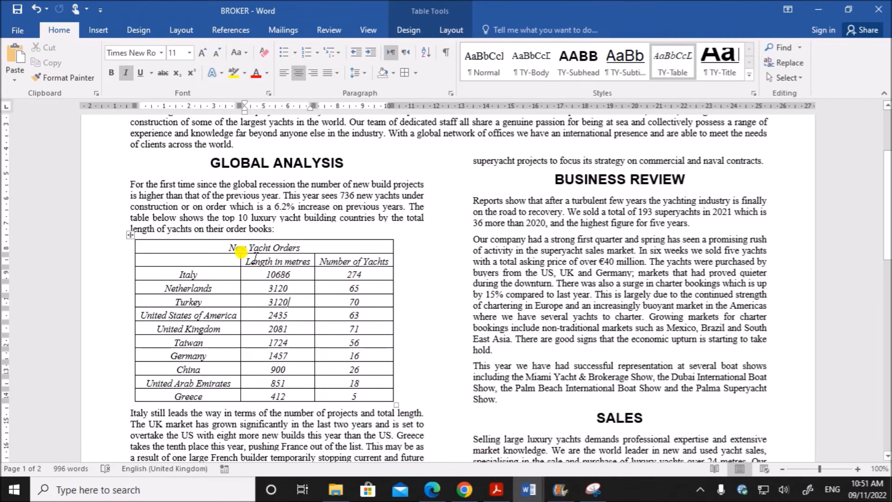
{"action": "left_click_drag", "start_coordinate": [231, 247], "coordinate": [308, 249]}
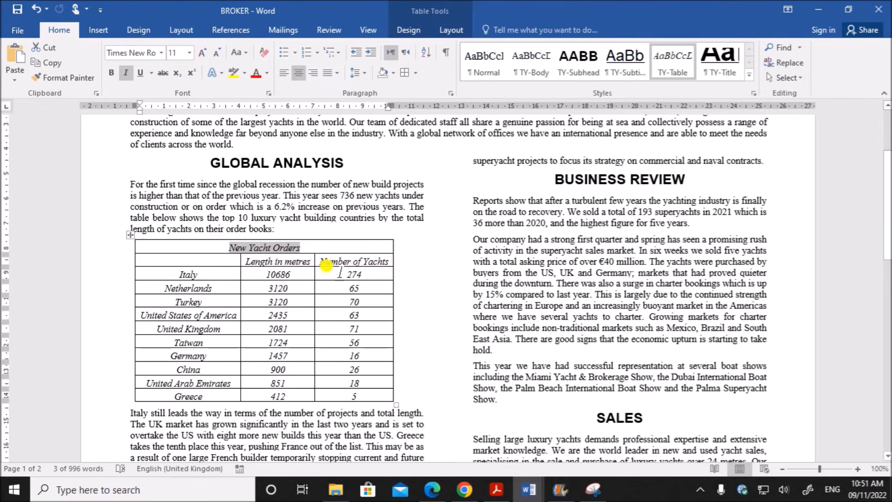
- Read question 14 about importing the yacht image in the exam paper and return to BROKER
{"action": "left_click", "coordinate": [432, 489]}
{"action": "scroll", "coordinate": [383, 364], "scroll_direction": "down", "scroll_amount": 2}
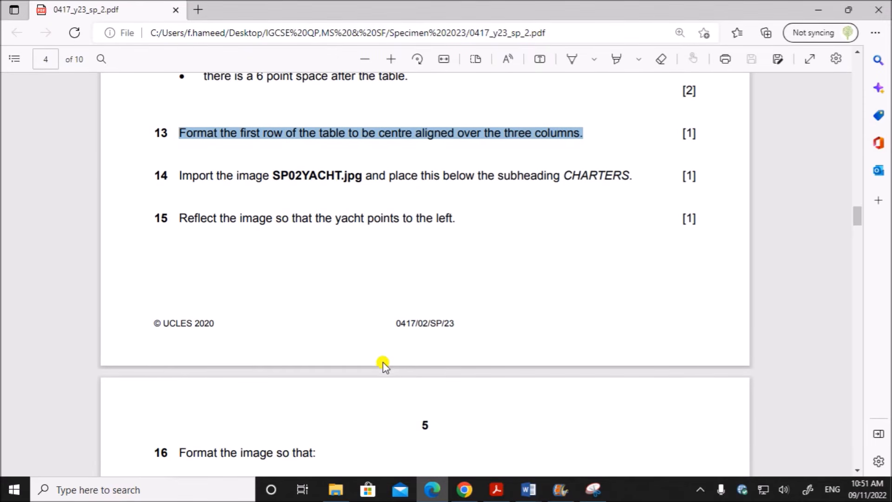
{"action": "left_click_drag", "start_coordinate": [181, 175], "coordinate": [633, 176]}
{"action": "left_click", "coordinate": [528, 489]}
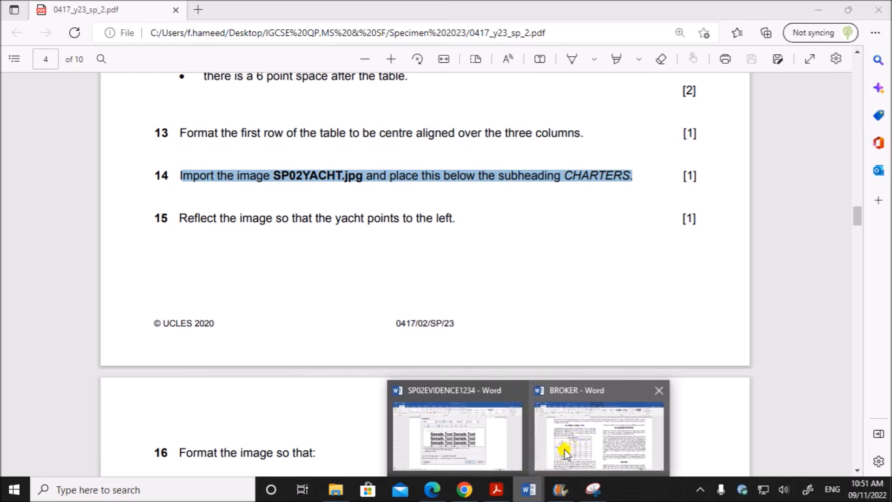
{"action": "left_click", "coordinate": [566, 454]}
- Insert the picture SP02YACHT from the desktop folder Specimen 2023 P2 at the start of the paragraph below the CHARTERS subheading
{"action": "scroll", "coordinate": [539, 415], "scroll_direction": "up", "scroll_amount": 1}
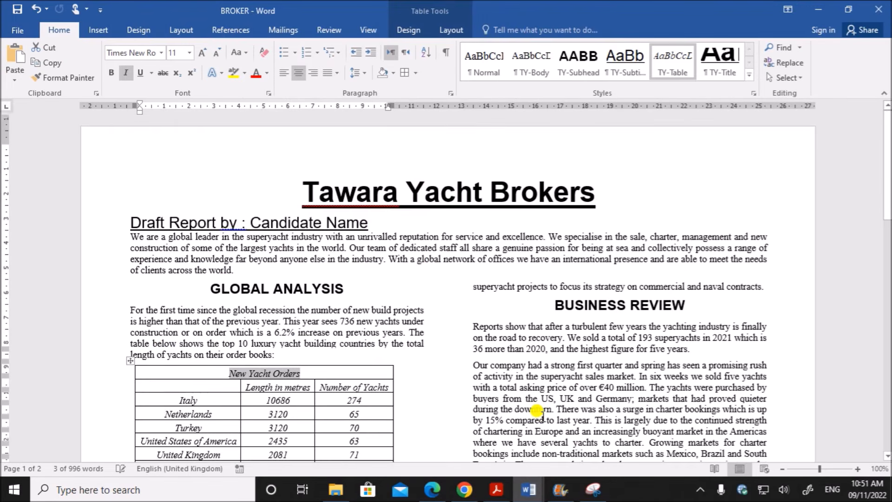
{"action": "scroll", "coordinate": [539, 415], "scroll_direction": "down", "scroll_amount": 12}
{"action": "scroll", "coordinate": [539, 415], "scroll_direction": "down", "scroll_amount": 5}
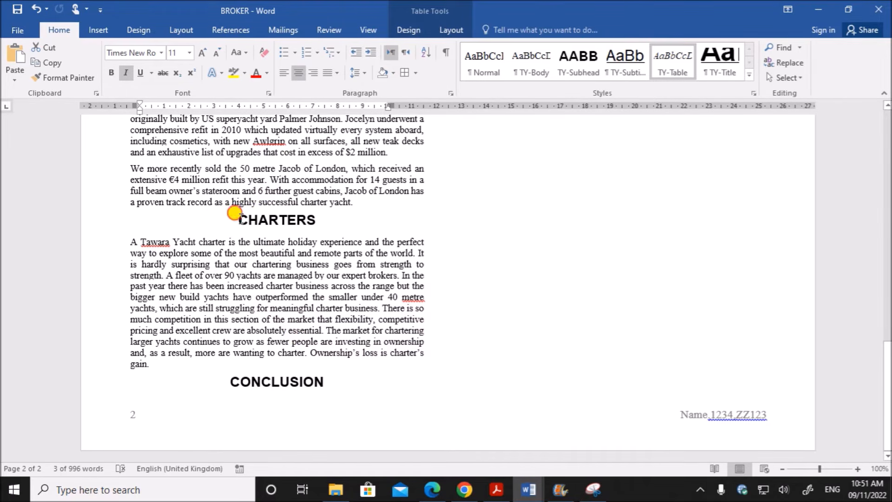
{"action": "left_click_drag", "start_coordinate": [235, 213], "coordinate": [346, 219]}
{"action": "left_click", "coordinate": [234, 286]}
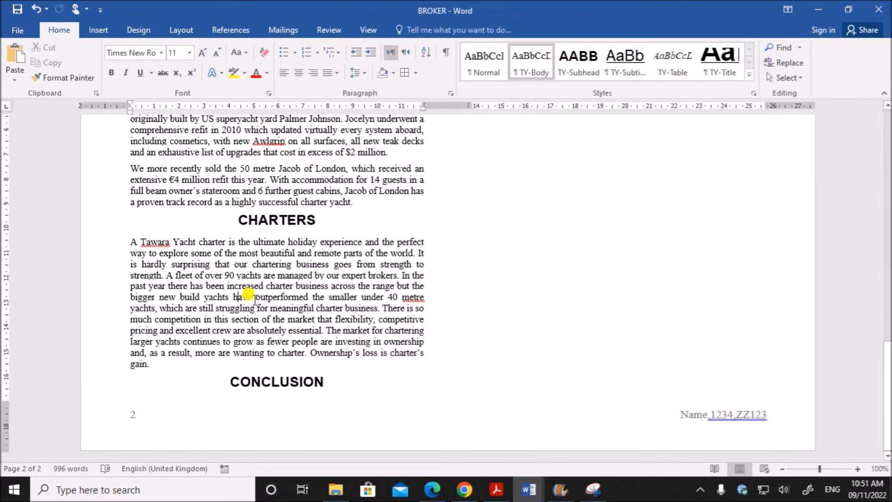
{"action": "left_click", "coordinate": [130, 242]}
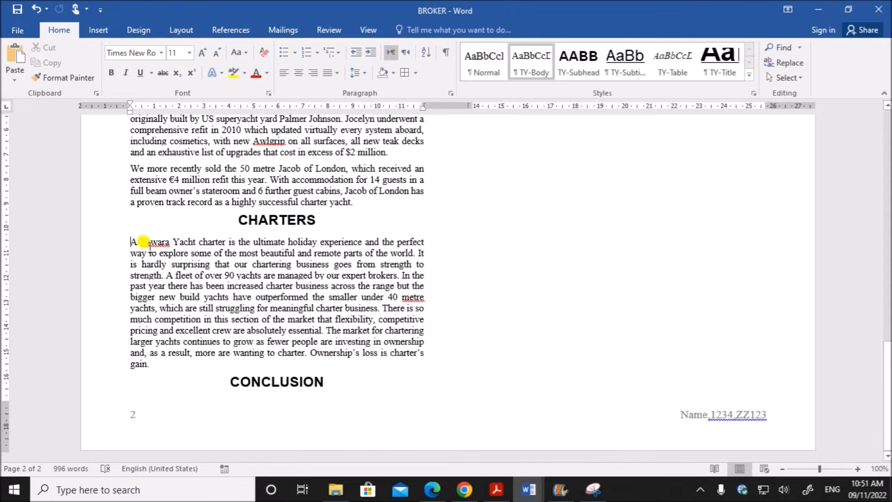
{"action": "left_click", "coordinate": [95, 32]}
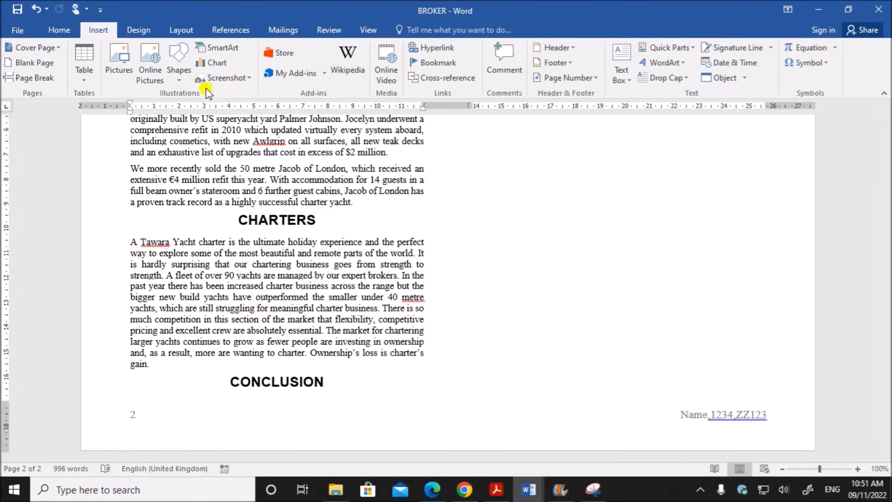
{"action": "left_click", "coordinate": [117, 65]}
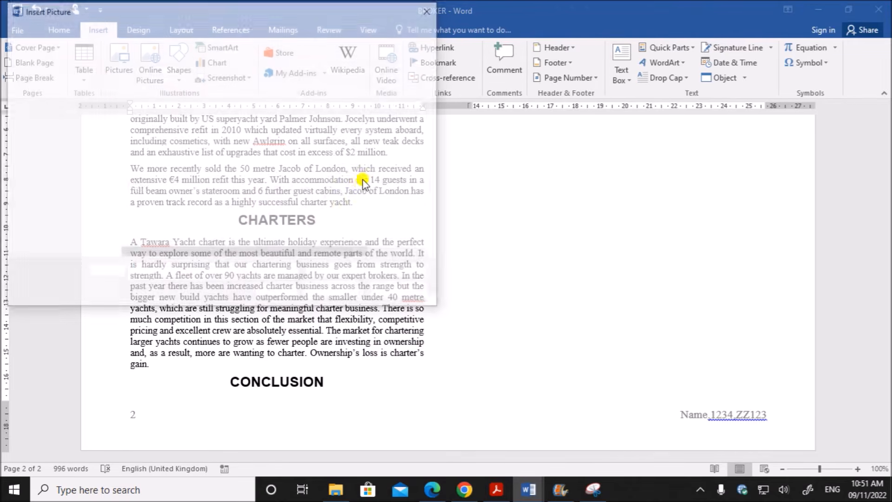
{"action": "left_click", "coordinate": [70, 113]}
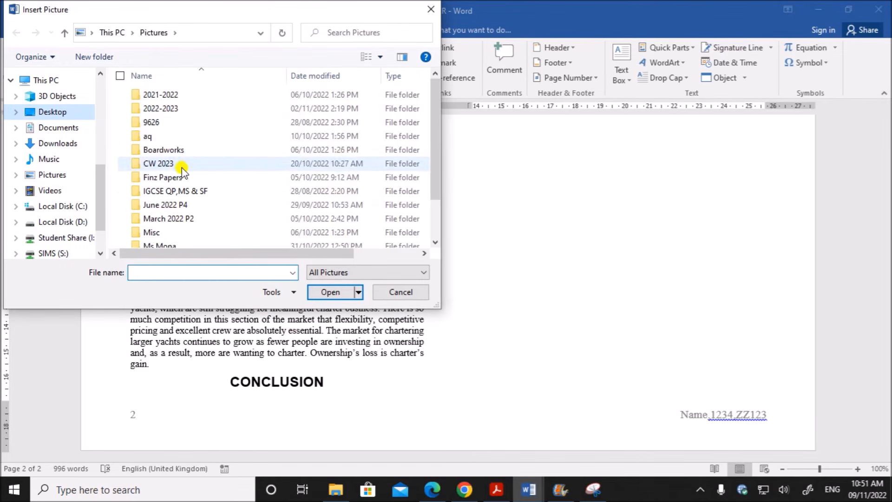
{"action": "scroll", "coordinate": [190, 181], "scroll_direction": "down", "scroll_amount": 1}
{"action": "double_click", "coordinate": [183, 212]}
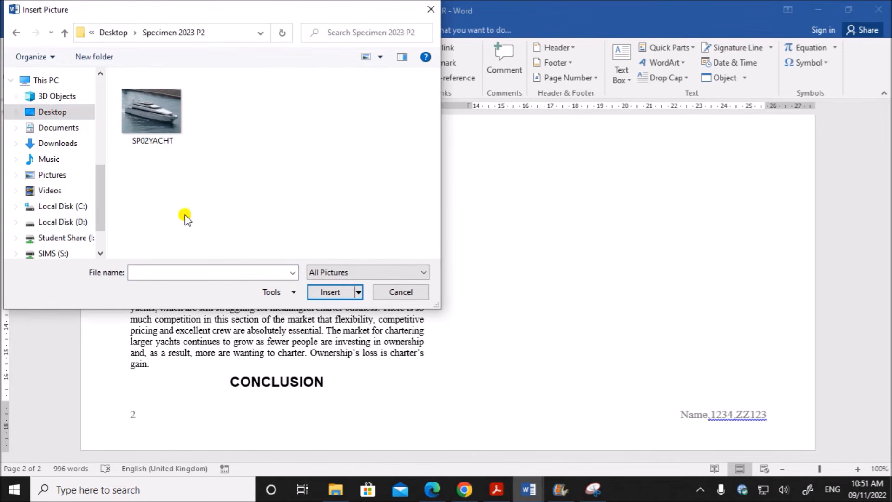
{"action": "left_click", "coordinate": [162, 122]}
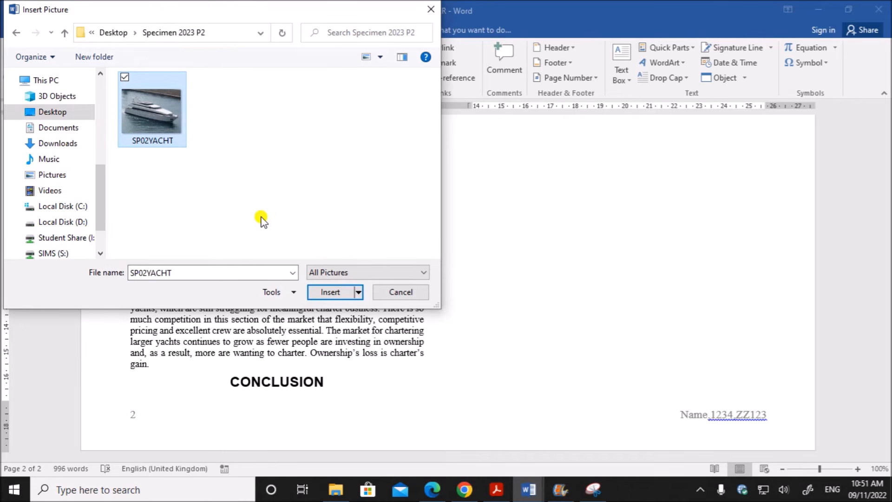
{"action": "left_click", "coordinate": [331, 292]}
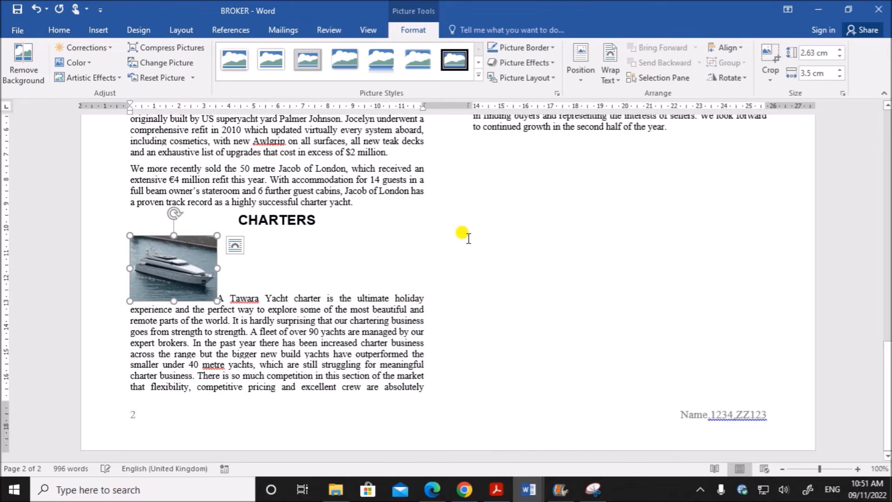
- Read question 15 about reflecting the image in the exam paper and return to BROKER
{"action": "left_click", "coordinate": [432, 489]}
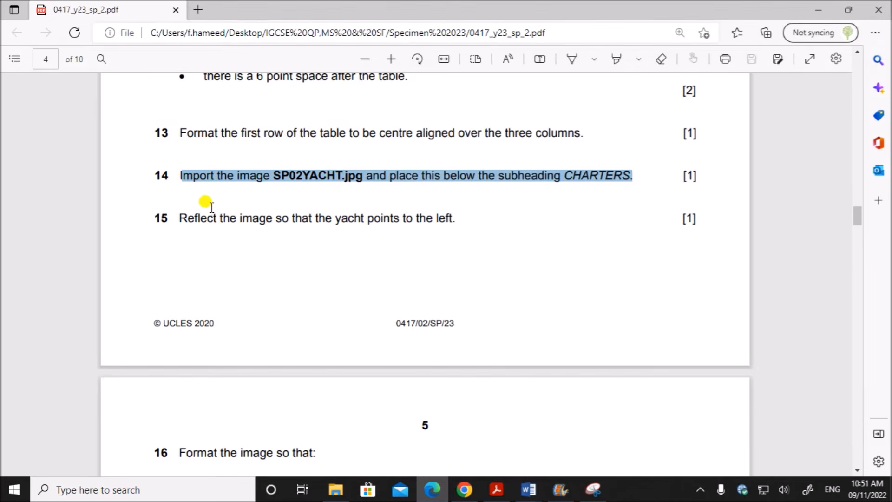
{"action": "left_click_drag", "start_coordinate": [179, 217], "coordinate": [458, 219]}
{"action": "mouse_move", "coordinate": [528, 489]}
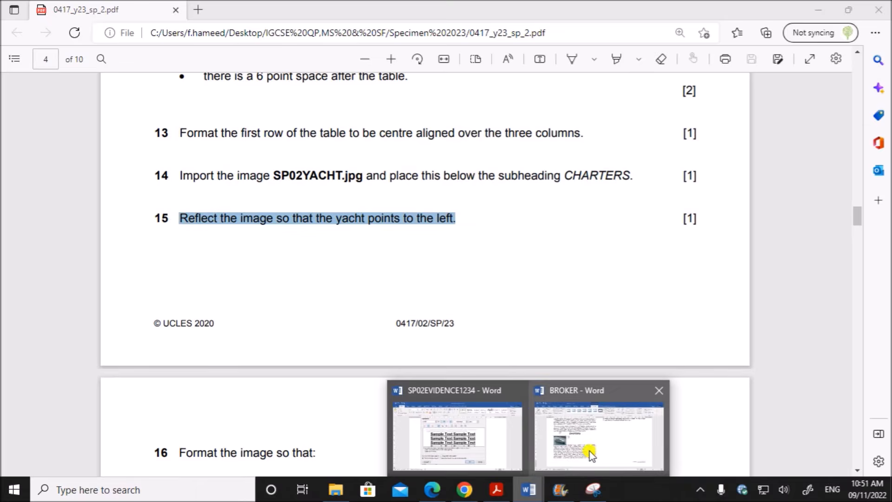
{"action": "left_click", "coordinate": [578, 455]}
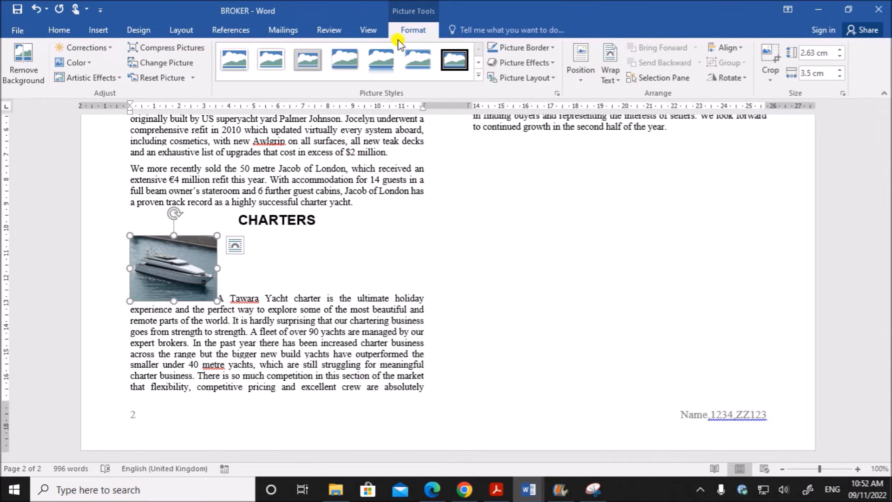
- Flip the yacht picture below the CHARTERS subheading horizontally
{"action": "left_click", "coordinate": [746, 80]}
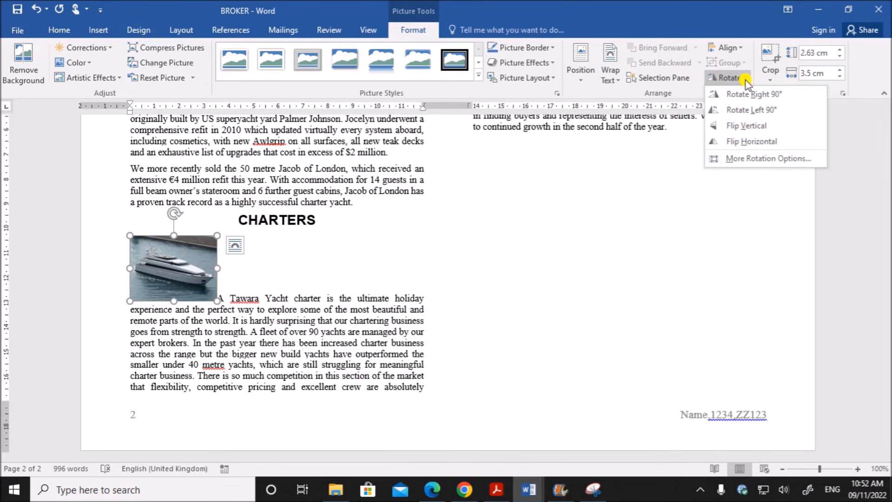
{"action": "left_click", "coordinate": [737, 144]}
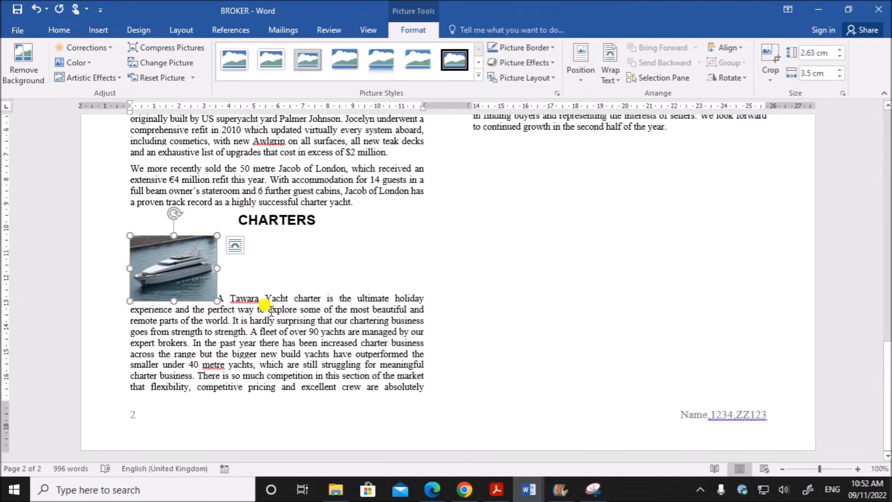
- Read question 16 about formatting the image in the exam paper and return to BROKER
{"action": "left_click", "coordinate": [432, 489]}
{"action": "scroll", "coordinate": [333, 325], "scroll_direction": "down", "scroll_amount": 4}
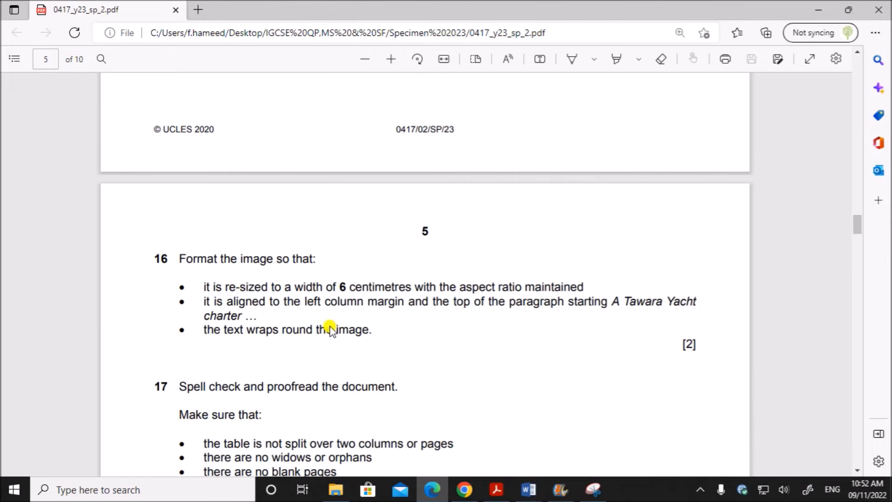
{"action": "left_click_drag", "start_coordinate": [181, 260], "coordinate": [310, 258]}
{"action": "left_click", "coordinate": [217, 285]}
{"action": "left_click_drag", "start_coordinate": [207, 287], "coordinate": [588, 285]}
{"action": "mouse_move", "coordinate": [528, 489]}
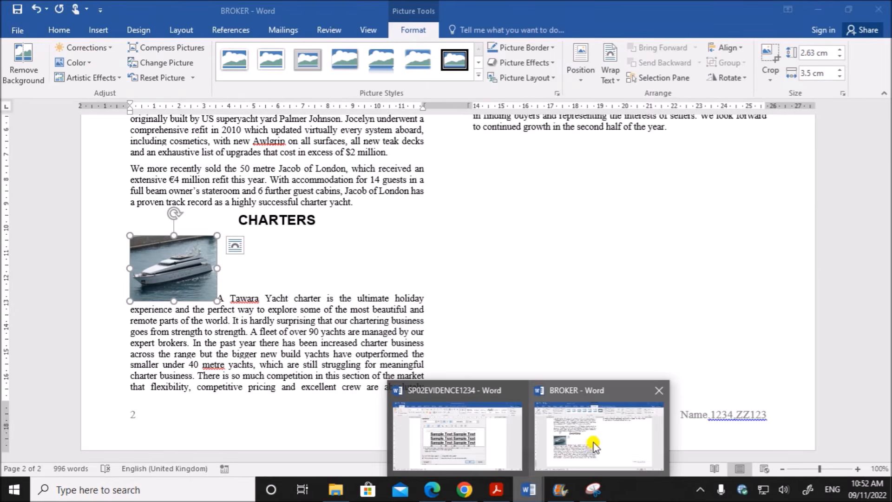
{"action": "left_click", "coordinate": [591, 447]}
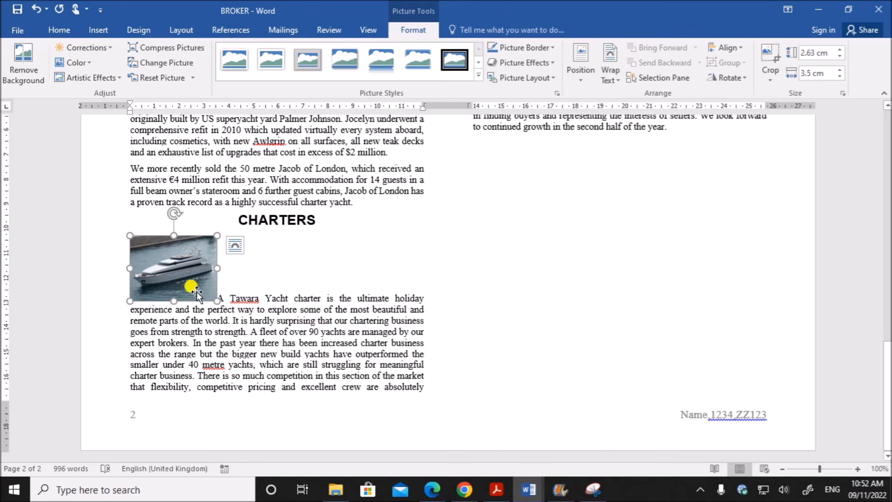
- Resize the yacht picture to an absolute width of 6 cm with the aspect ratio locked
{"action": "right_click", "coordinate": [179, 274]}
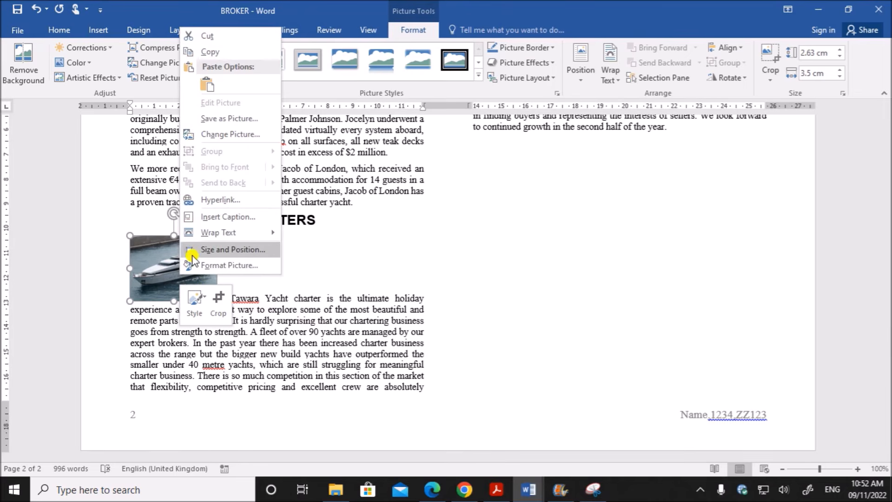
{"action": "left_click", "coordinate": [222, 248]}
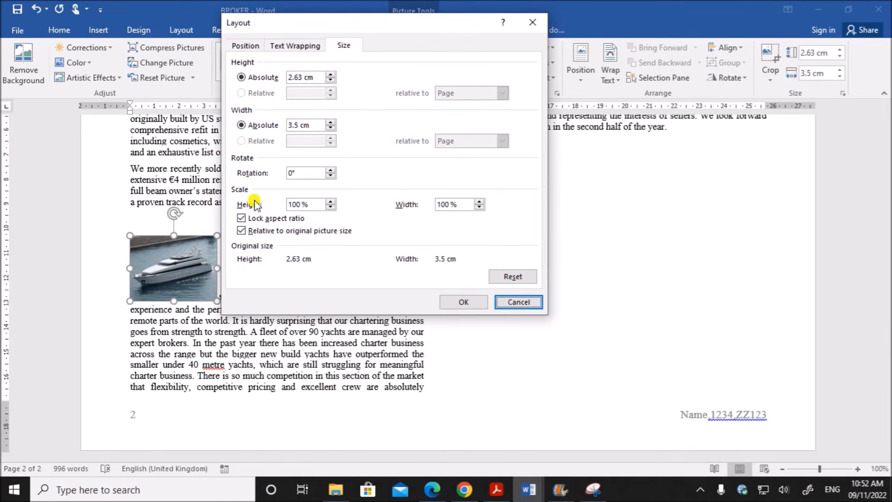
{"action": "double_click", "coordinate": [297, 125]}
{"action": "type", "text": "6"}
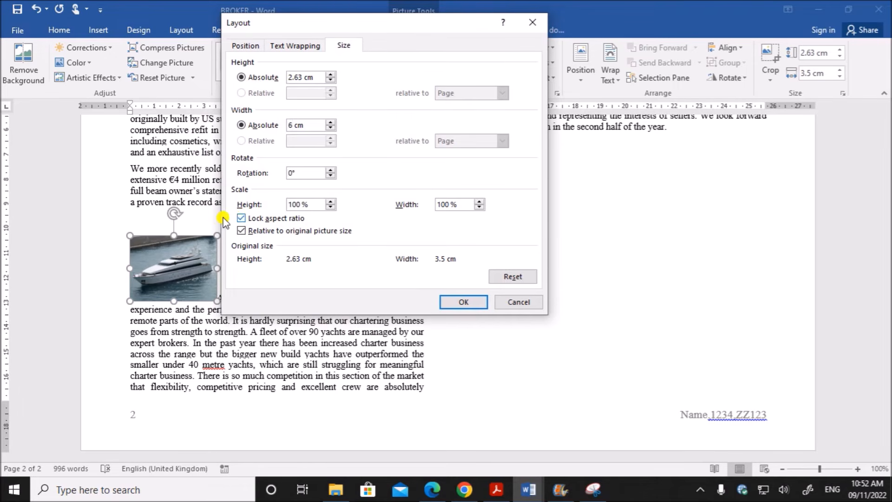
{"action": "left_click", "coordinate": [458, 303]}
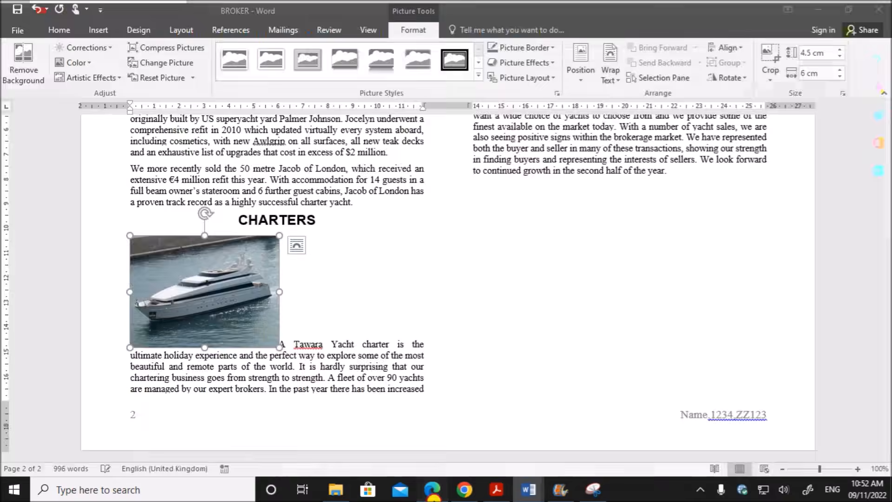
- Check question 16's image alignment requirement in the exam paper and find the line starting A Tawara Yacht charter in BROKER
{"action": "left_click", "coordinate": [432, 489]}
{"action": "left_click_drag", "start_coordinate": [205, 301], "coordinate": [267, 315]}
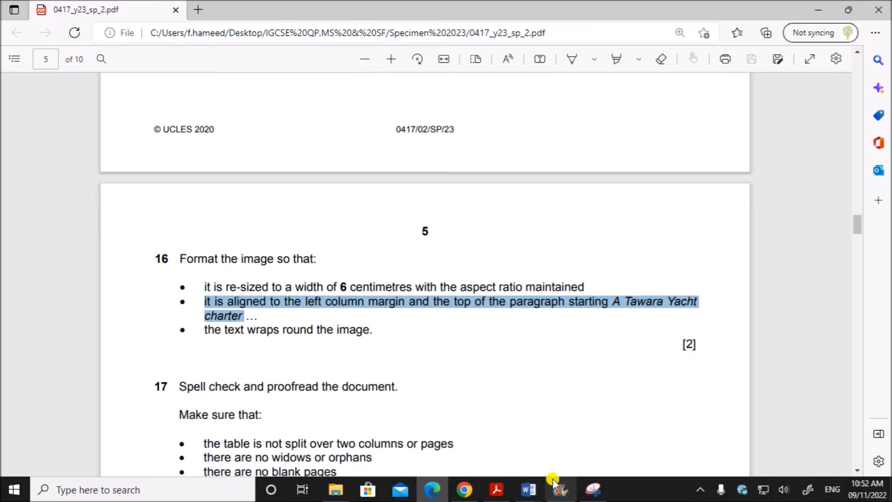
{"action": "mouse_move", "coordinate": [529, 487]}
{"action": "left_click", "coordinate": [574, 434]}
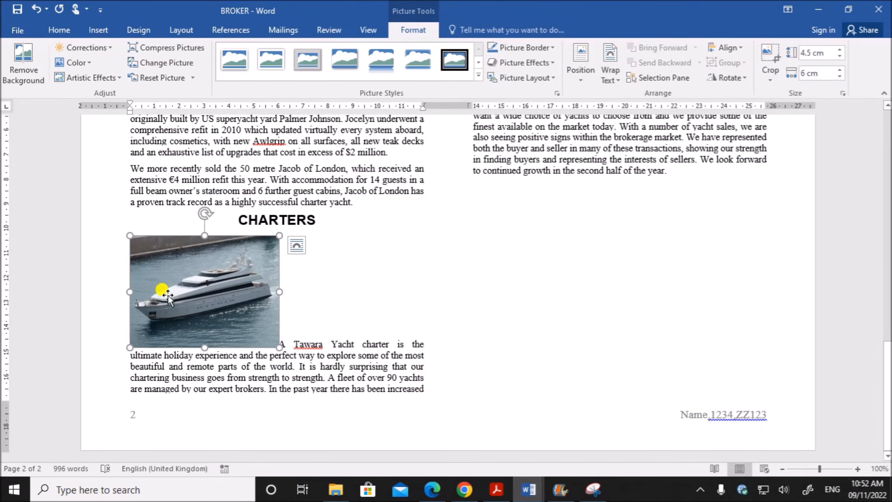
{"action": "left_click", "coordinate": [284, 345]}
{"action": "left_click_drag", "start_coordinate": [281, 346], "coordinate": [418, 344]}
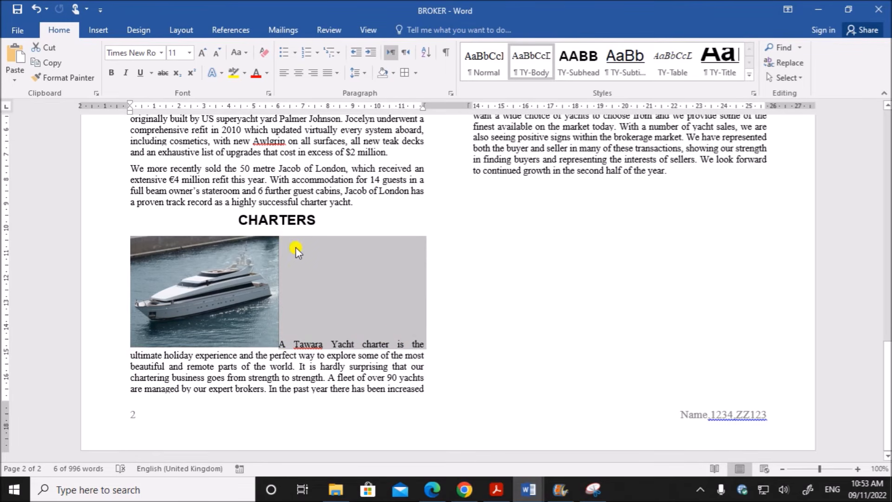
{"action": "left_click", "coordinate": [340, 365]}
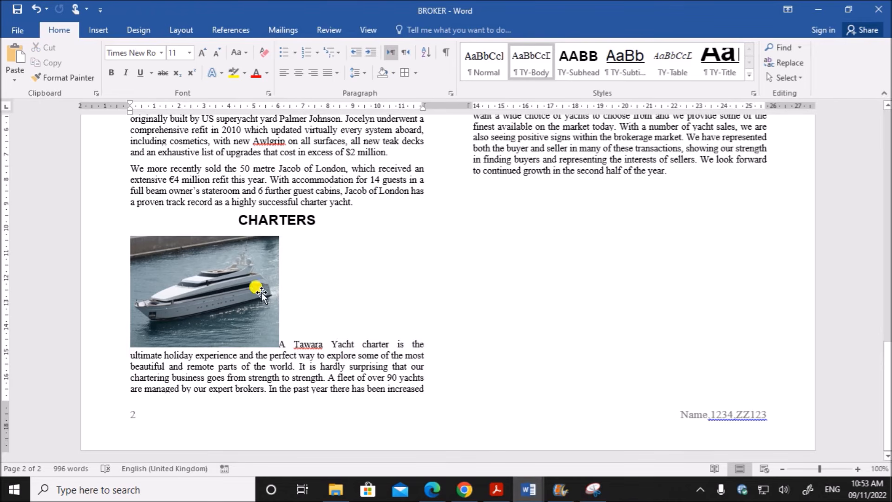
- Apply Square text wrapping to the yacht picture so the CHARTERS paragraph flows round it
{"action": "left_click", "coordinate": [238, 269]}
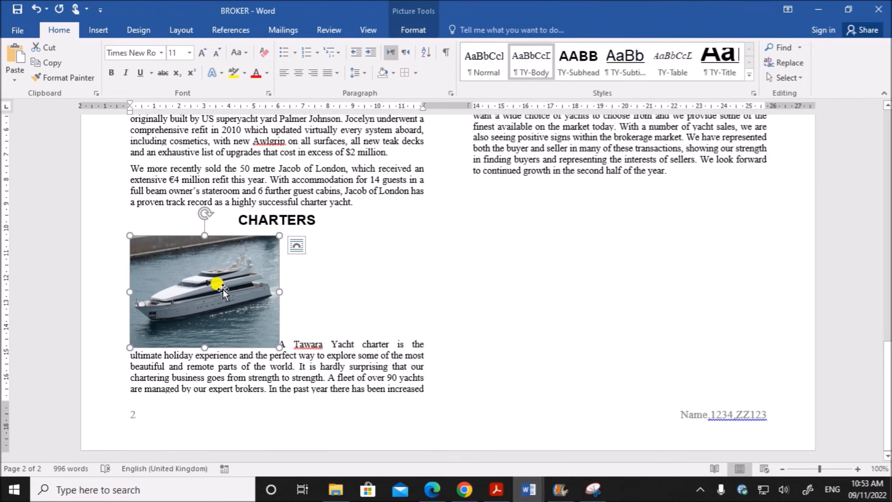
{"action": "left_click", "coordinate": [409, 32]}
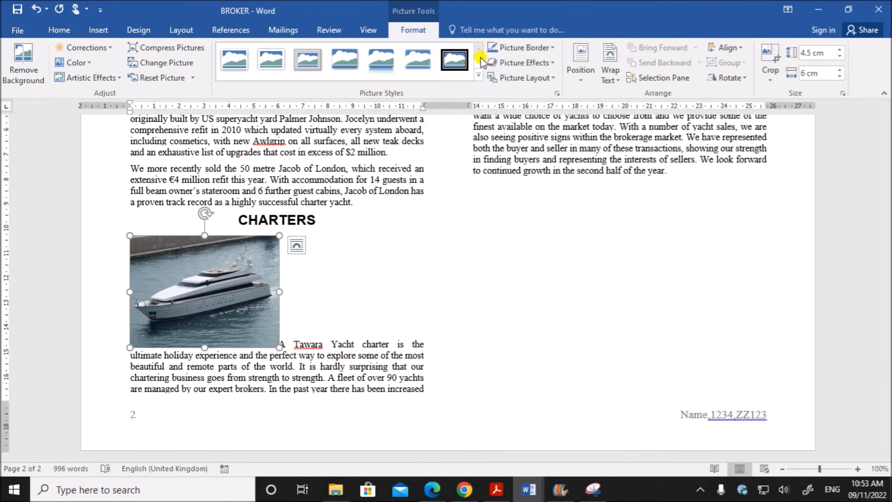
{"action": "left_click", "coordinate": [612, 77]}
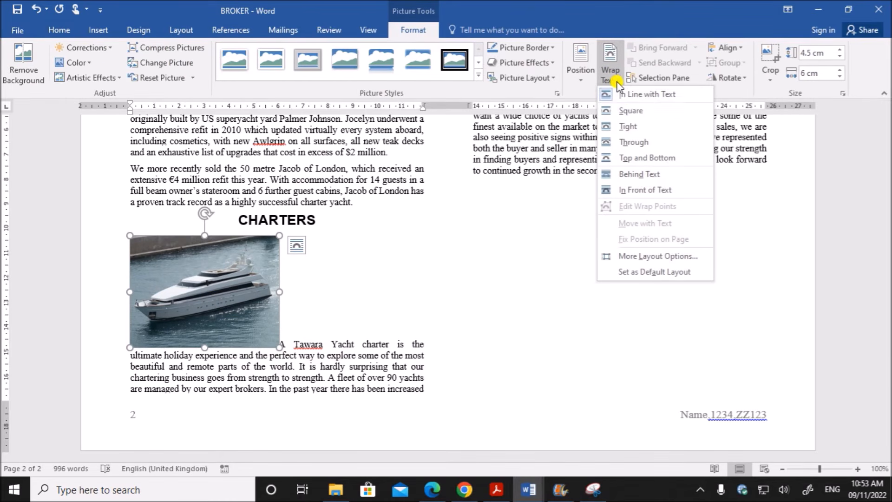
{"action": "left_click", "coordinate": [634, 111]}
{"action": "left_click", "coordinate": [395, 352]}
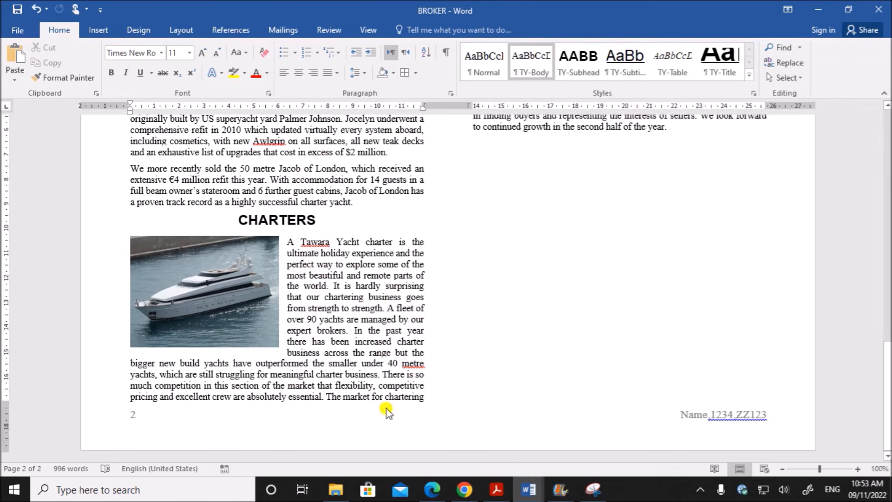
- Read question 17 about spell checking and proofreading in the exam paper and return to BROKER
{"action": "left_click", "coordinate": [431, 489]}
{"action": "scroll", "coordinate": [388, 432], "scroll_direction": "down", "scroll_amount": 3}
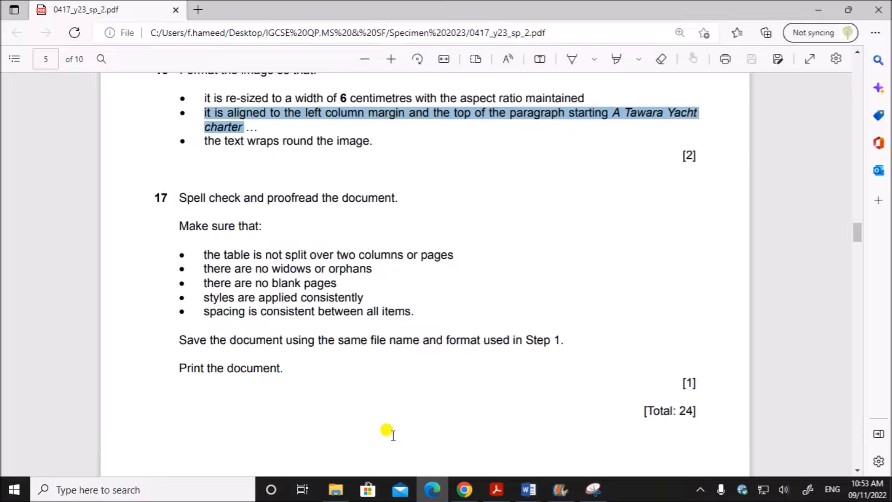
{"action": "left_click_drag", "start_coordinate": [186, 192], "coordinate": [396, 193]}
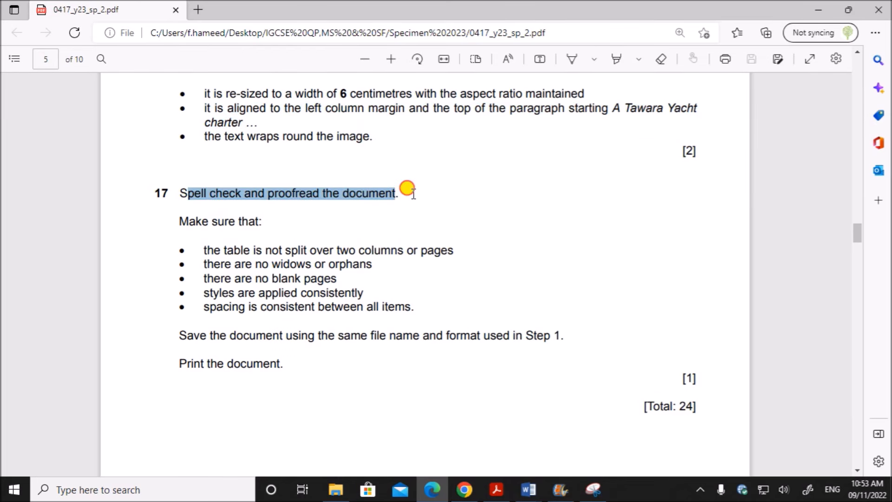
{"action": "mouse_move", "coordinate": [529, 488]}
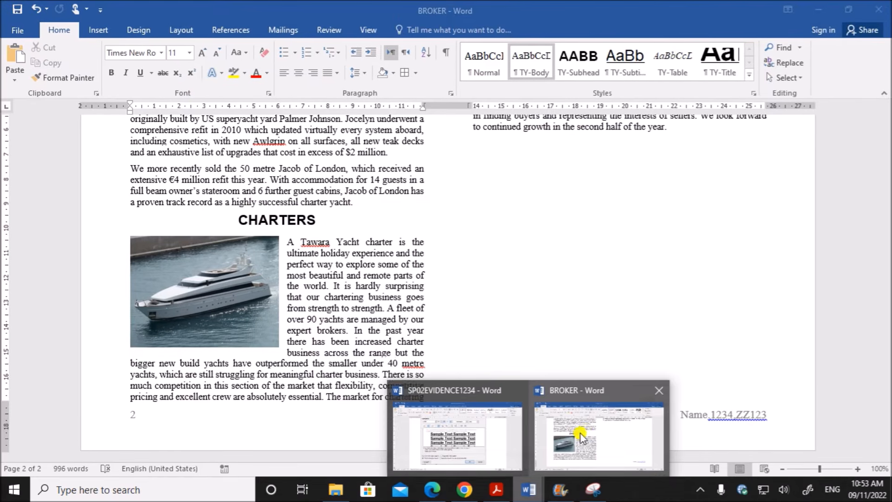
{"action": "left_click", "coordinate": [565, 442]}
- Spell check BROKER from its title, ignoring all cases of Tawara, the spacing in "by :" and Awlgrip, and adding metre to the dictionary
{"action": "left_click_drag", "start_coordinate": [887, 363], "coordinate": [862, 103]}
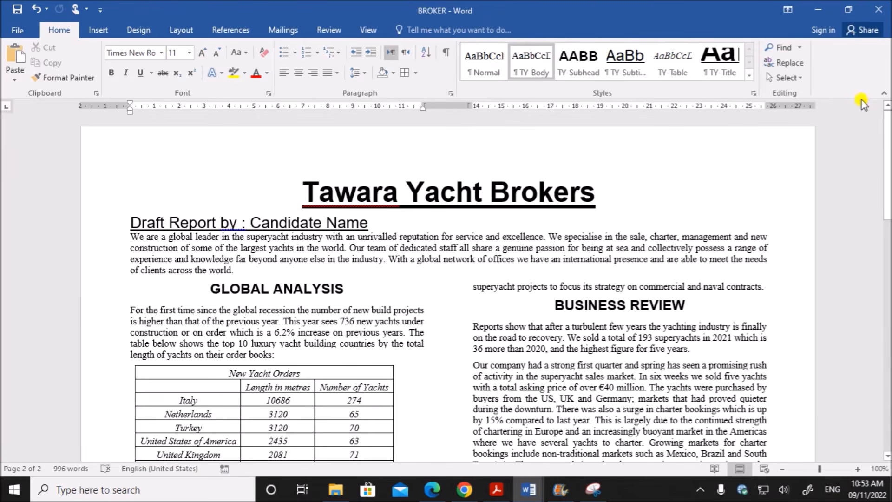
{"action": "left_click", "coordinate": [277, 196]}
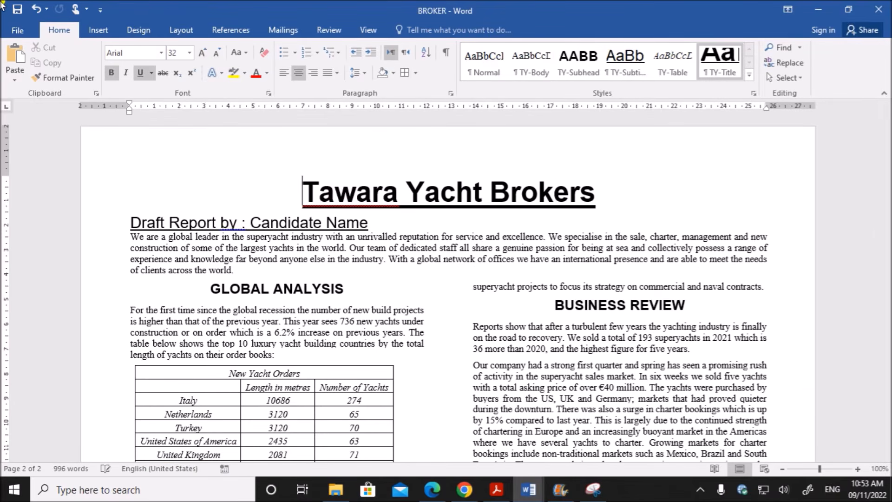
{"action": "left_click", "coordinate": [333, 34]}
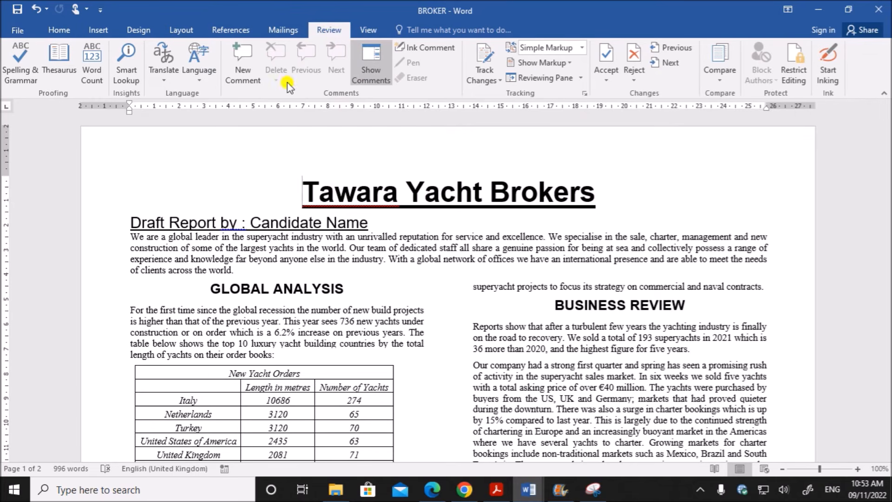
{"action": "left_click", "coordinate": [20, 63]}
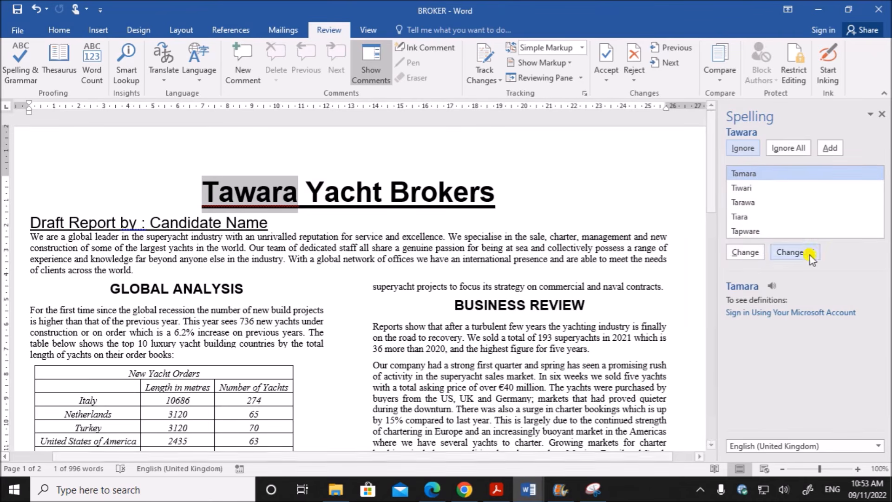
{"action": "left_click", "coordinate": [792, 149]}
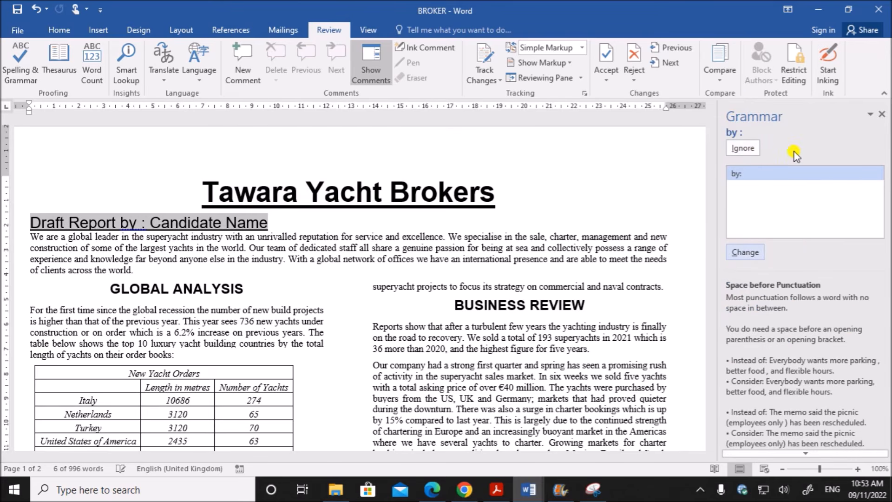
{"action": "left_click", "coordinate": [760, 150]}
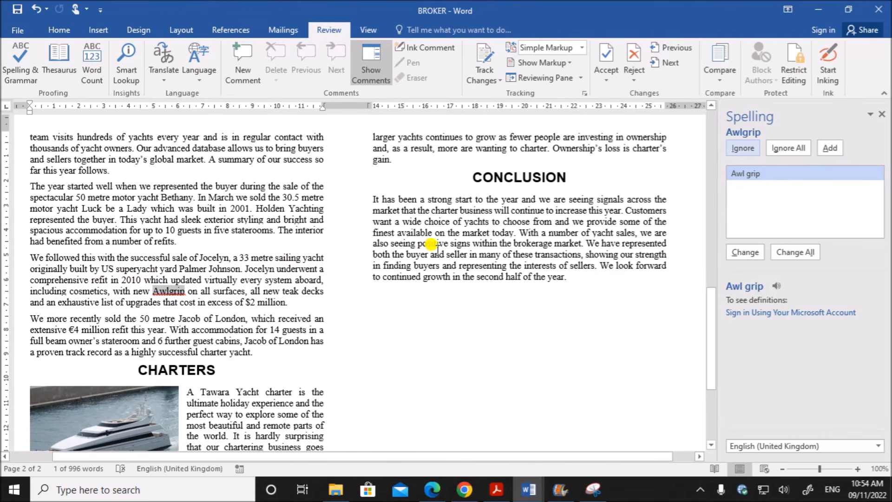
{"action": "left_click", "coordinate": [741, 148]}
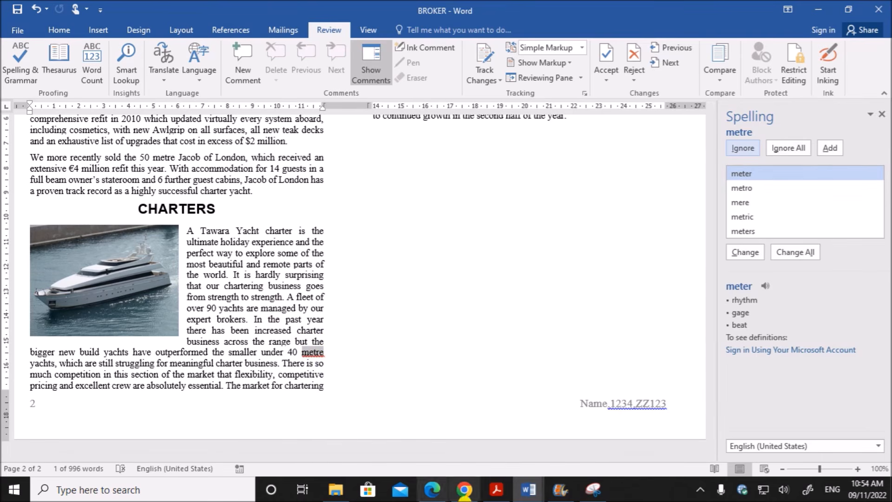
{"action": "left_click", "coordinate": [830, 148]}
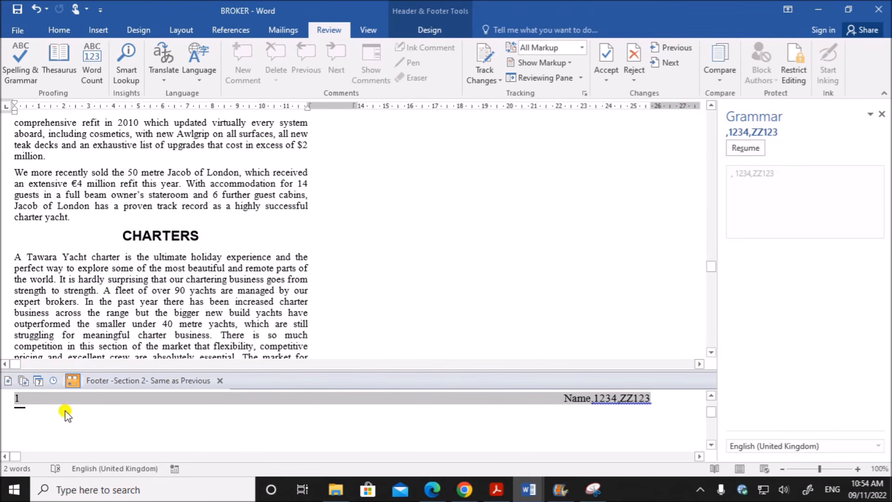
- Finish the check by ignoring the punctuation suggestions in the footer, and switch the document back to Print Layout view
{"action": "scroll", "coordinate": [471, 225], "scroll_direction": "down", "scroll_amount": 3}
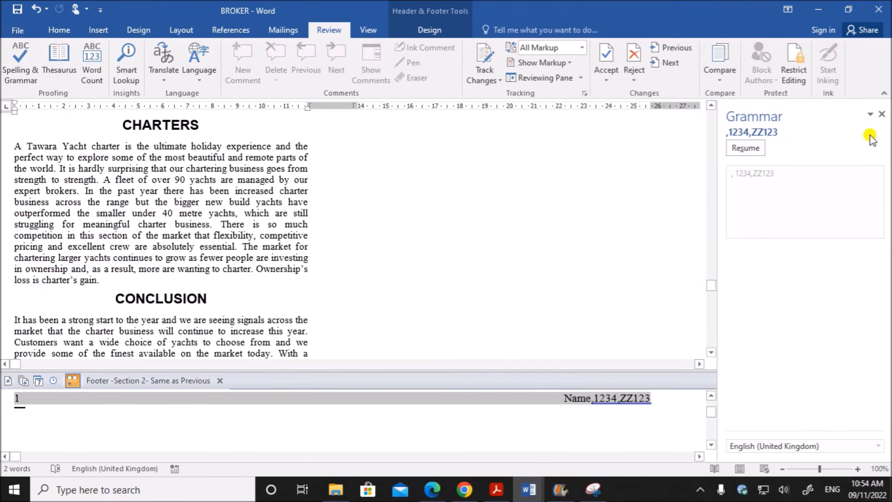
{"action": "left_click", "coordinate": [750, 148]}
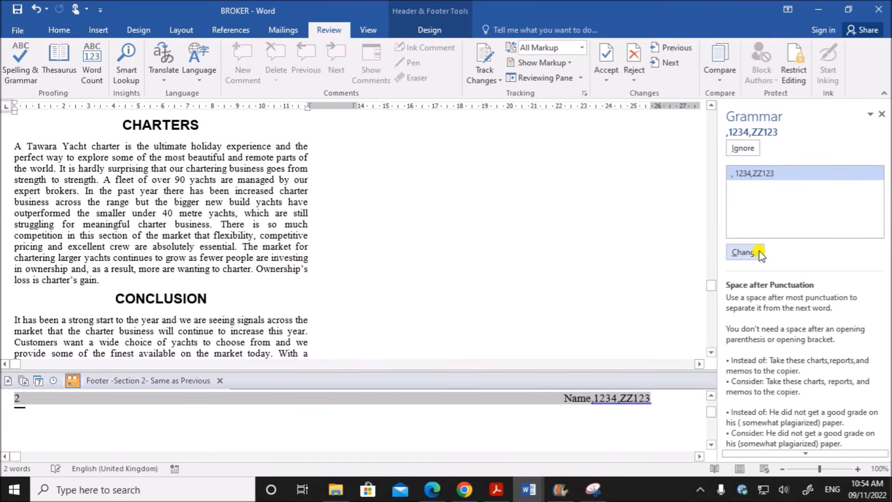
{"action": "left_click", "coordinate": [744, 148]}
{"action": "left_click", "coordinate": [742, 149]}
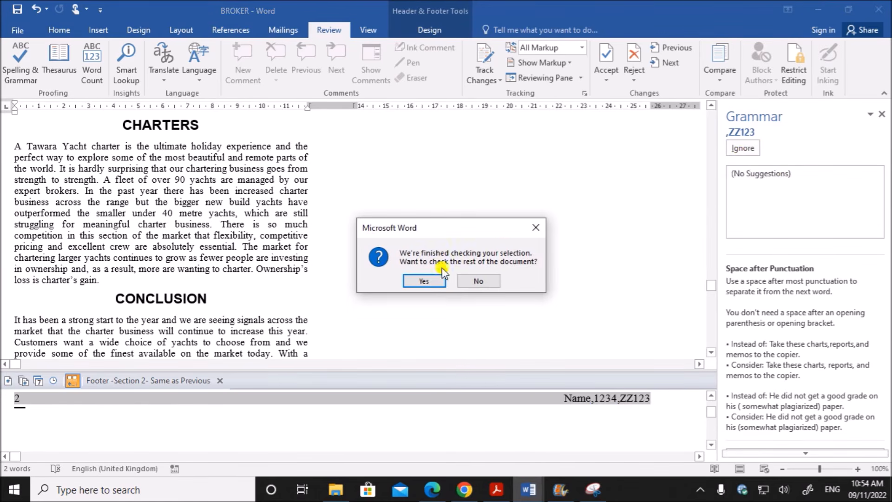
{"action": "left_click", "coordinate": [418, 281]}
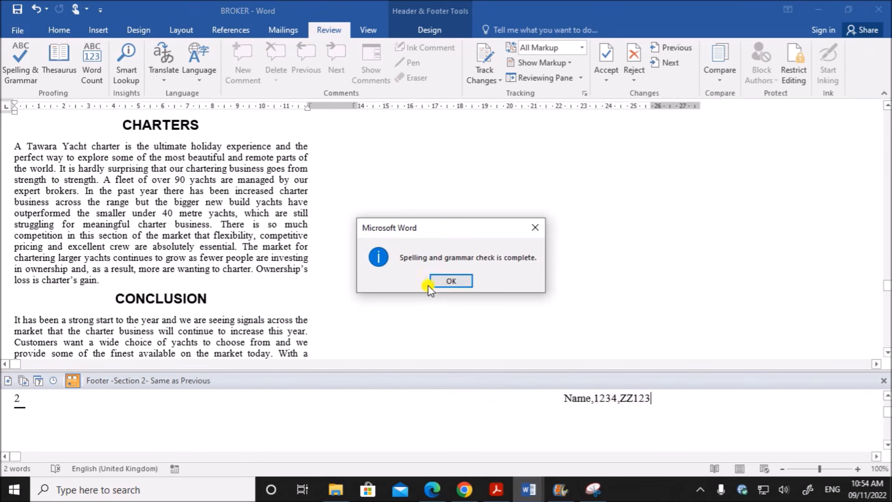
{"action": "left_click", "coordinate": [452, 281]}
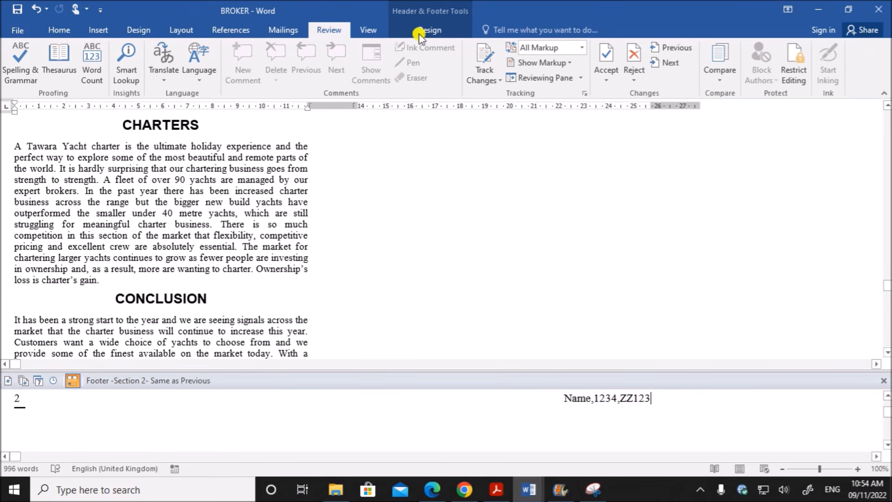
{"action": "left_click", "coordinate": [371, 31]}
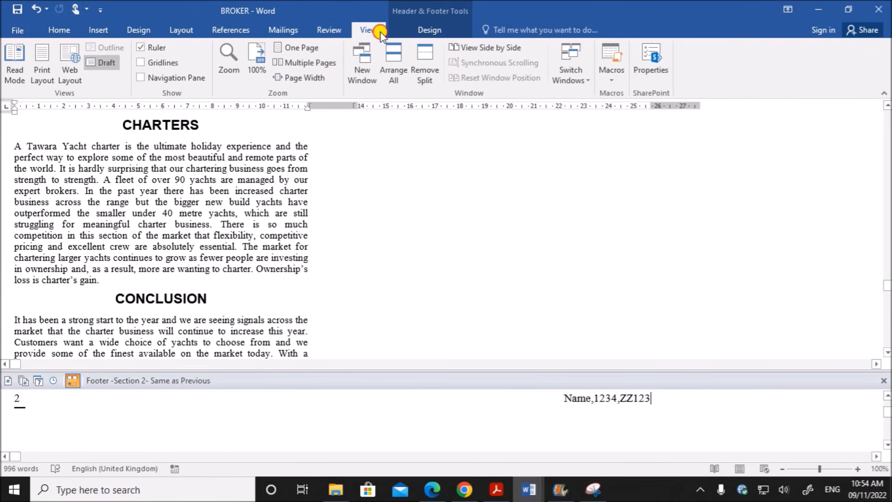
{"action": "left_click", "coordinate": [51, 78]}
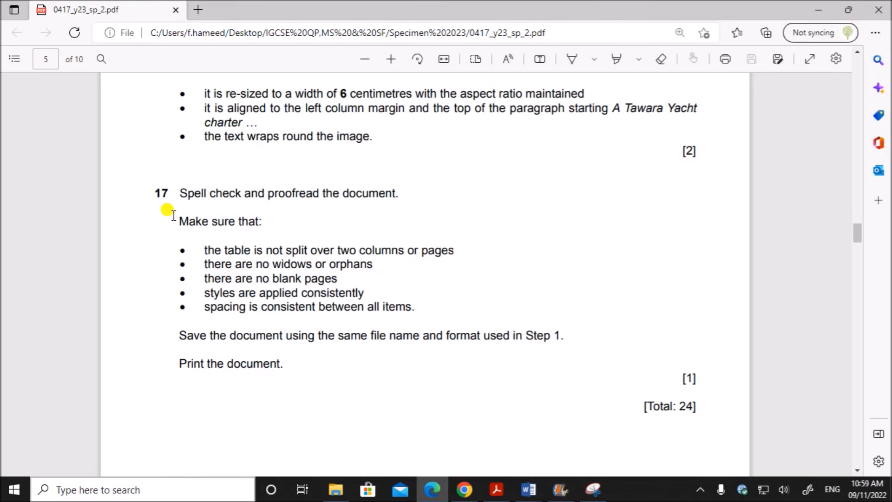
- Read question 17's proofreading checklist in the exam paper and check BROKER's table, headings, and column and page breaks against it
{"action": "left_click_drag", "start_coordinate": [178, 216], "coordinate": [418, 306]}
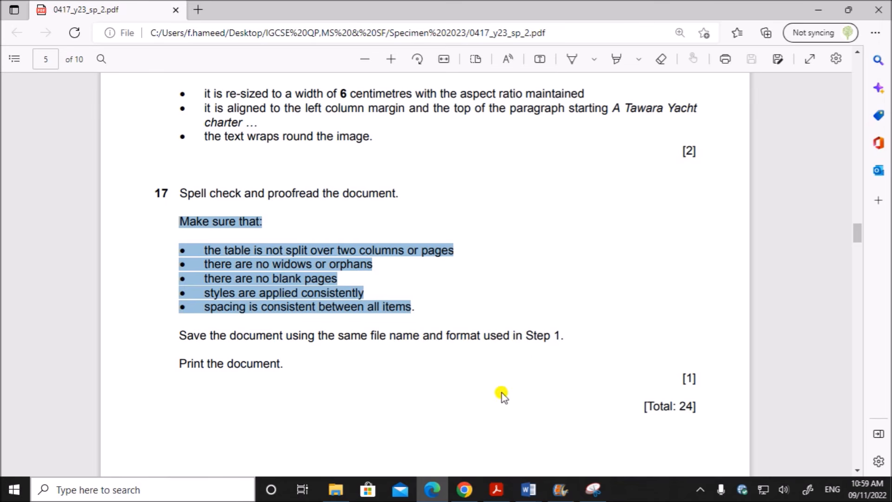
{"action": "left_click", "coordinate": [528, 489]}
{"action": "left_click", "coordinate": [571, 460]}
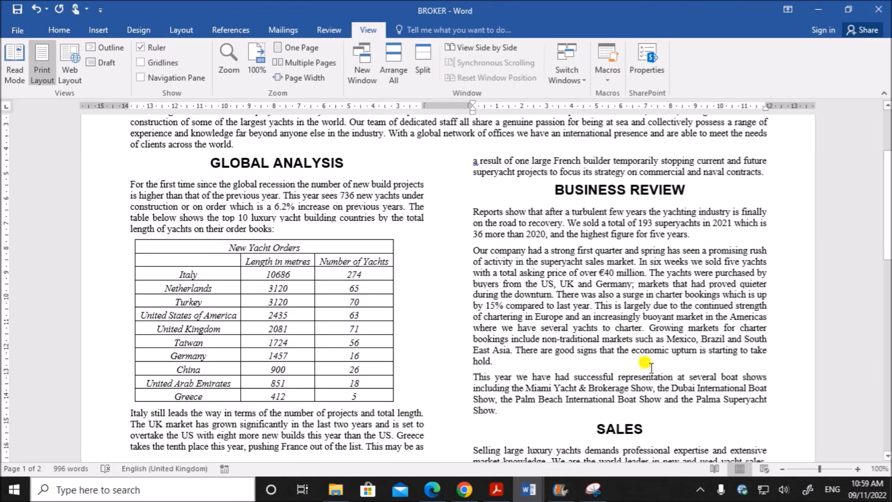
{"action": "scroll", "coordinate": [724, 354], "scroll_direction": "down", "scroll_amount": 3}
{"action": "scroll", "coordinate": [651, 340], "scroll_direction": "up", "scroll_amount": 5}
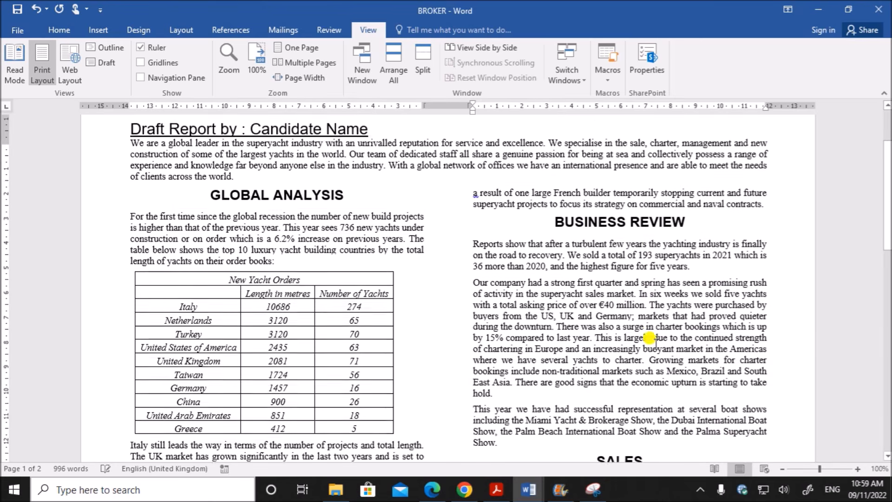
{"action": "scroll", "coordinate": [649, 337], "scroll_direction": "up", "scroll_amount": 3}
{"action": "scroll", "coordinate": [651, 338], "scroll_direction": "down", "scroll_amount": 7}
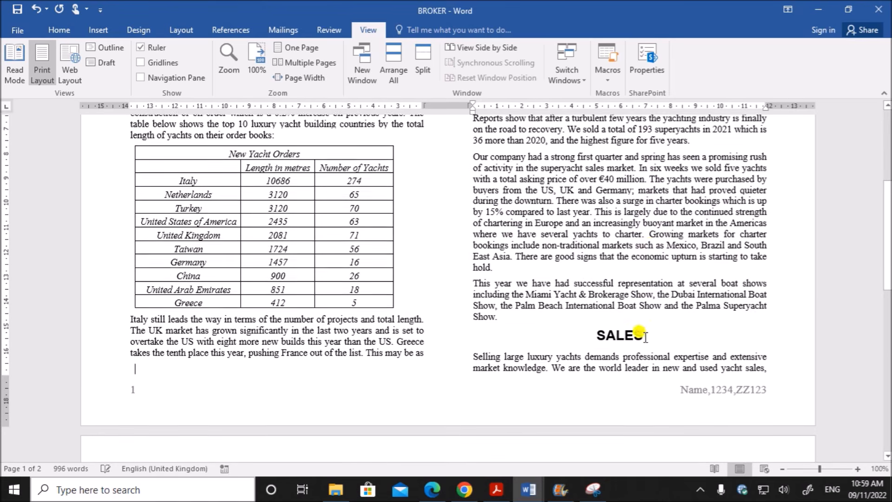
{"action": "scroll", "coordinate": [599, 414], "scroll_direction": "up", "scroll_amount": 5}
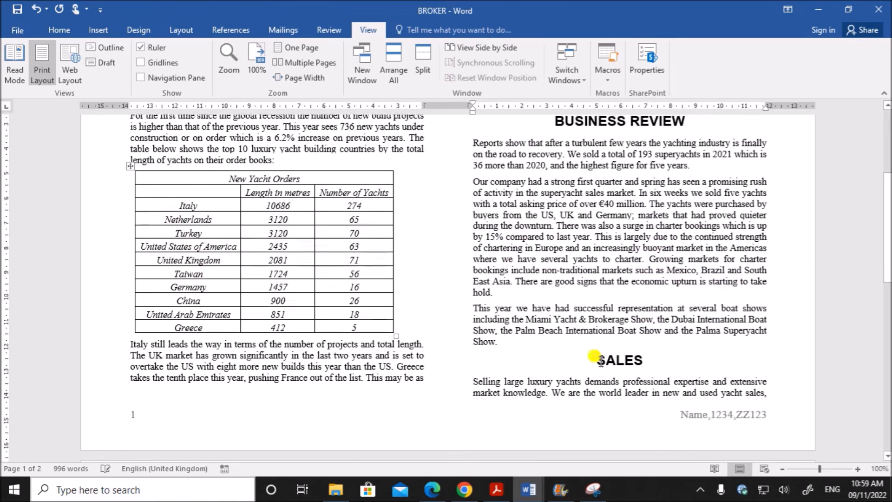
{"action": "scroll", "coordinate": [638, 303], "scroll_direction": "down", "scroll_amount": 1}
{"action": "scroll", "coordinate": [638, 303], "scroll_direction": "down", "scroll_amount": 20}
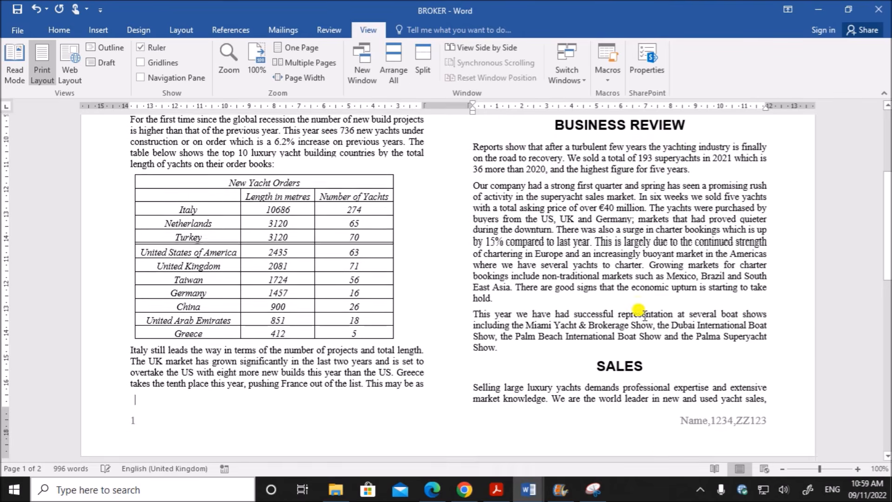
{"action": "scroll", "coordinate": [636, 322], "scroll_direction": "down", "scroll_amount": 2}
{"action": "scroll", "coordinate": [637, 323], "scroll_direction": "up", "scroll_amount": 16}
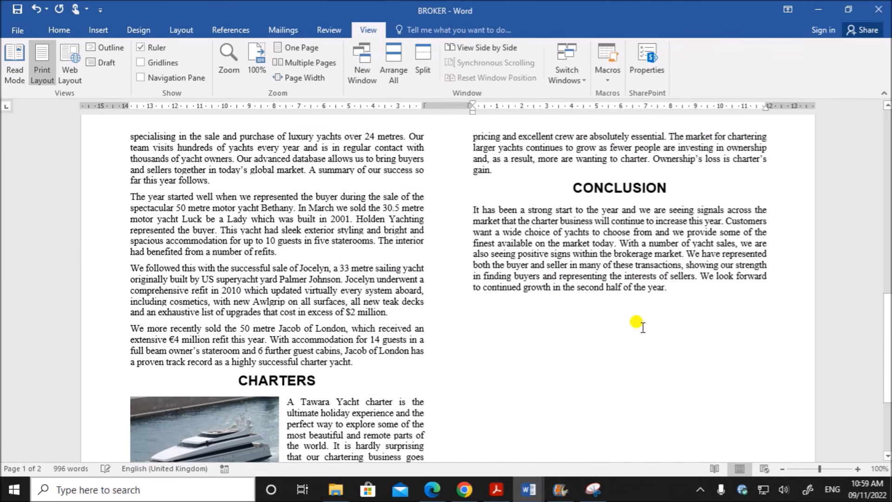
{"action": "scroll", "coordinate": [638, 321], "scroll_direction": "up", "scroll_amount": 1}
- Insert a break before the SALES heading at the end of page 1 so the section starts on page 2
{"action": "left_click_drag", "start_coordinate": [591, 327], "coordinate": [749, 362]}
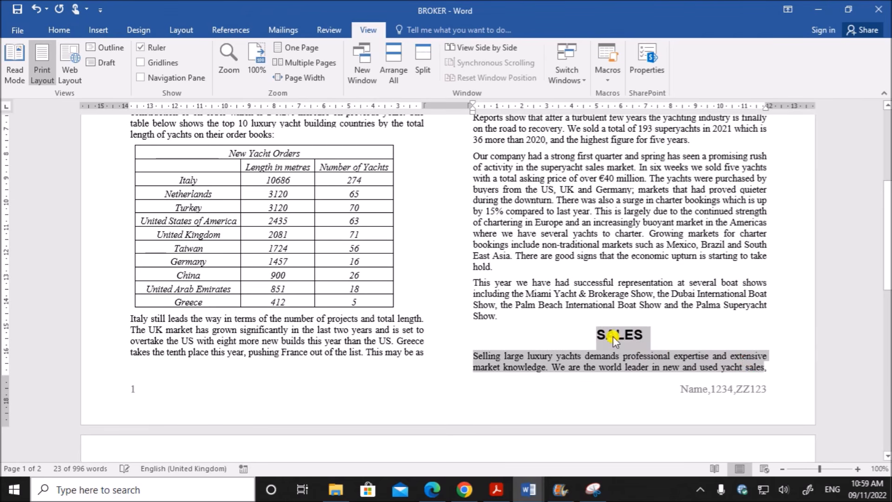
{"action": "left_click", "coordinate": [594, 331]}
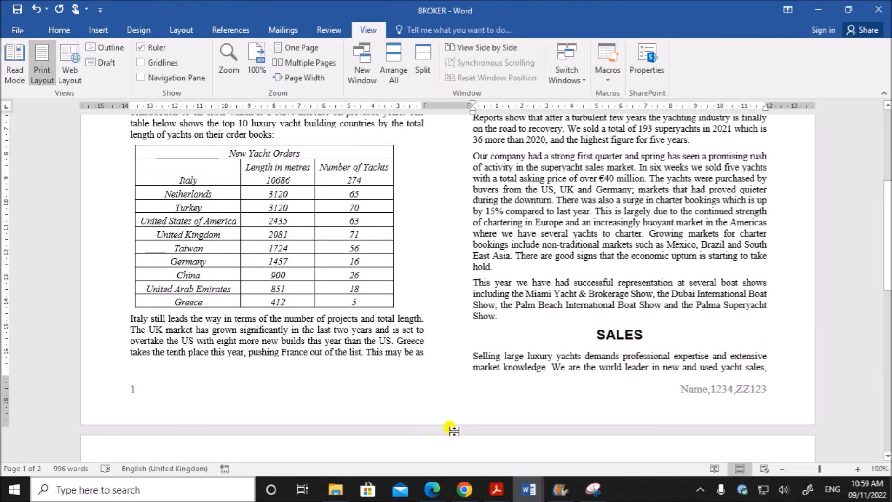
{"action": "scroll", "coordinate": [327, 413], "scroll_direction": "down", "scroll_amount": 4}
{"action": "key", "text": "ctrl+shift+Return"}
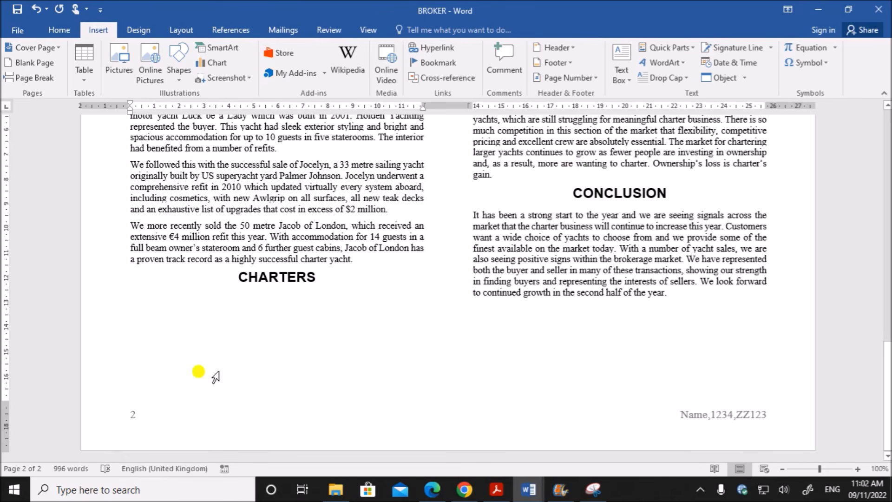
- Move the yacht picture back under the CHARTERS heading, aligned to the left column margin and the top of the A Tawara Yacht charter paragraph
{"action": "scroll", "coordinate": [544, 295], "scroll_direction": "up", "scroll_amount": 5}
{"action": "scroll", "coordinate": [547, 299], "scroll_direction": "up", "scroll_amount": 1}
{"action": "left_click_drag", "start_coordinate": [549, 302], "coordinate": [553, 308]}
{"action": "scroll", "coordinate": [539, 308], "scroll_direction": "down", "scroll_amount": 5}
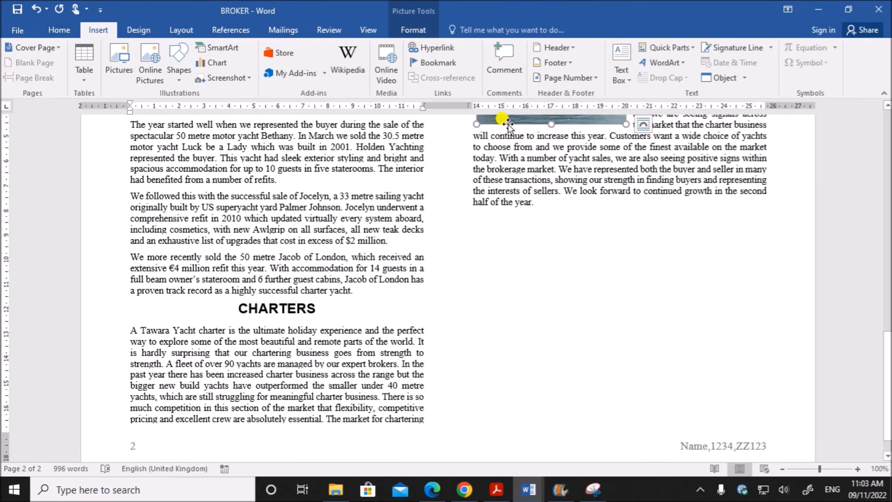
{"action": "left_click_drag", "start_coordinate": [508, 123], "coordinate": [137, 451]}
{"action": "scroll", "coordinate": [434, 377], "scroll_direction": "down", "scroll_amount": 1}
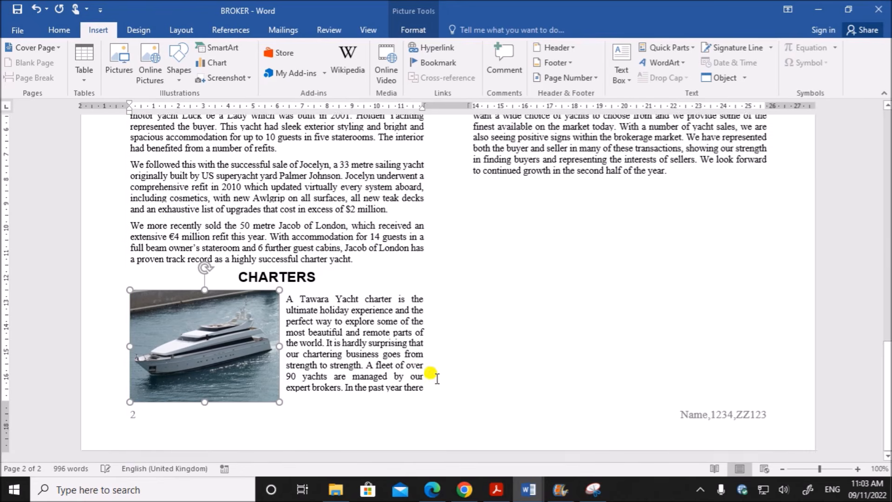
- Deselect the picture and check page 2 of BROKER for widows, orphans and consistent spacing
{"action": "scroll", "coordinate": [488, 357], "scroll_direction": "up", "scroll_amount": 5}
{"action": "scroll", "coordinate": [516, 350], "scroll_direction": "down", "scroll_amount": 4}
{"action": "scroll", "coordinate": [513, 346], "scroll_direction": "down", "scroll_amount": 1}
{"action": "left_click", "coordinate": [588, 306]}
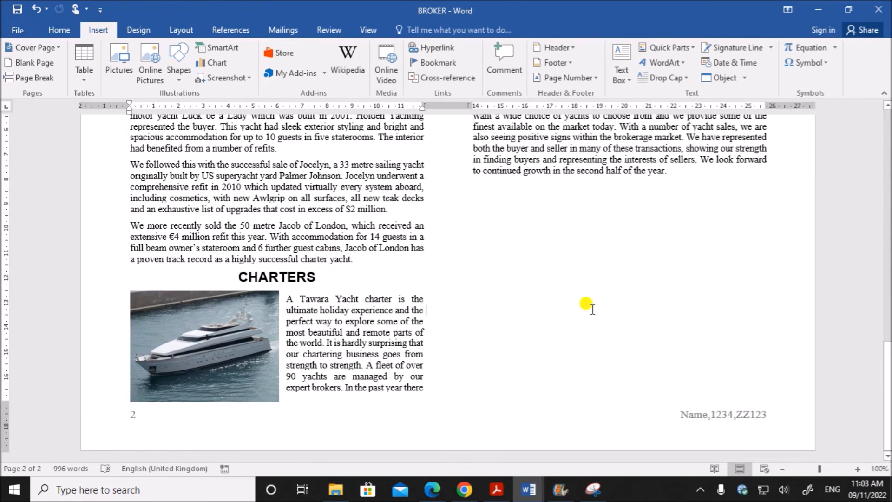
{"action": "scroll", "coordinate": [619, 338], "scroll_direction": "up", "scroll_amount": 3}
{"action": "scroll", "coordinate": [729, 340], "scroll_direction": "up", "scroll_amount": 1}
{"action": "scroll", "coordinate": [725, 337], "scroll_direction": "down", "scroll_amount": 3}
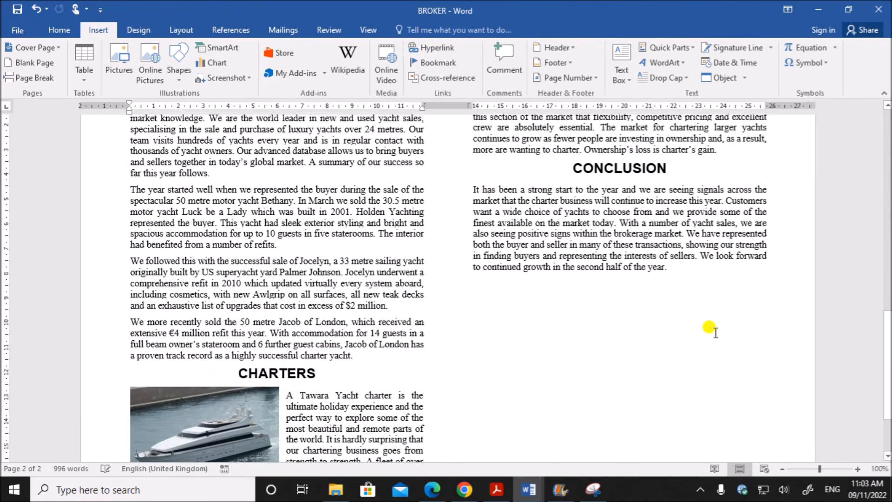
{"action": "scroll", "coordinate": [631, 325], "scroll_direction": "up", "scroll_amount": 5}
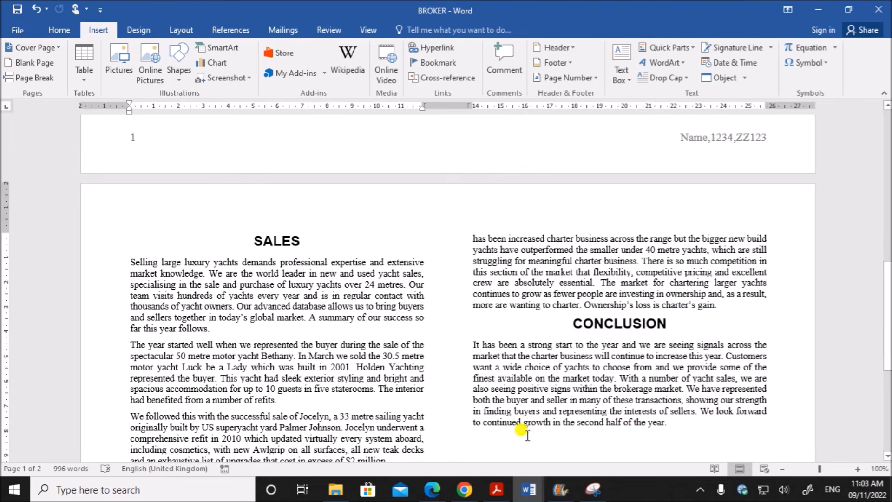
- Read question 17's saving instruction in the exam paper, return to BROKER and save it under the same file name and format
{"action": "left_click", "coordinate": [432, 489]}
{"action": "scroll", "coordinate": [480, 338], "scroll_direction": "down", "scroll_amount": 1}
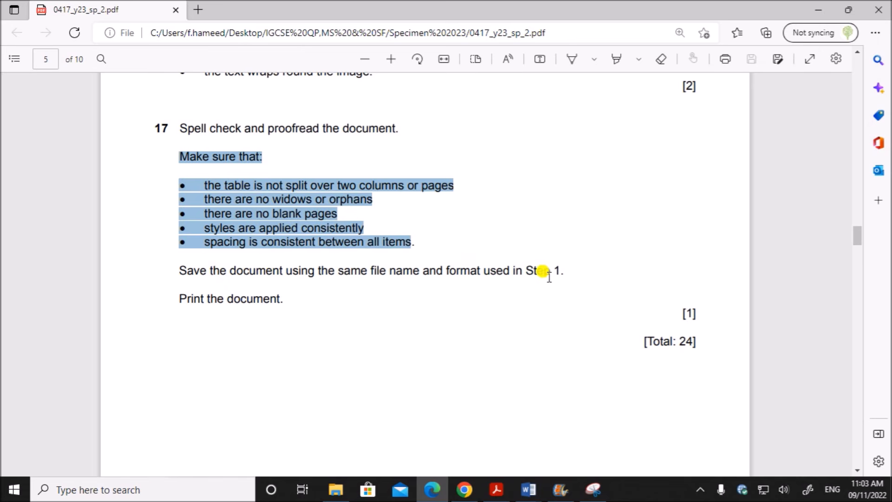
{"action": "left_click", "coordinate": [528, 489]}
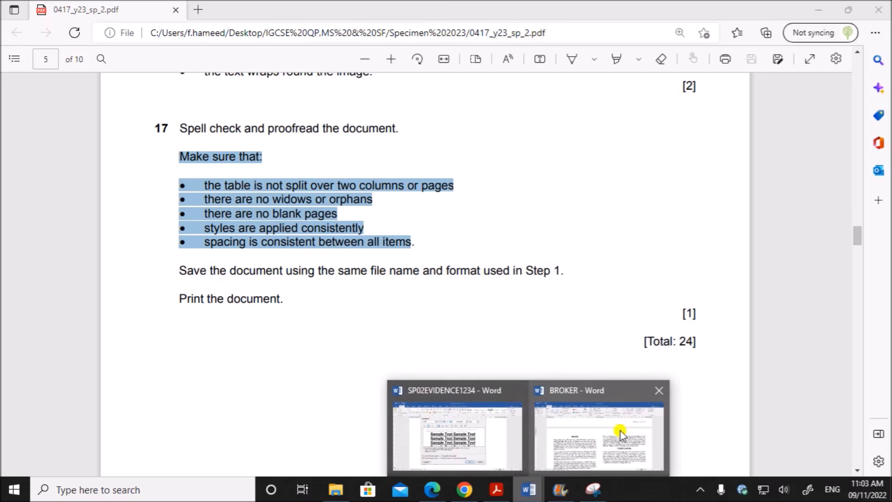
{"action": "left_click", "coordinate": [627, 432]}
{"action": "left_click", "coordinate": [16, 7]}
- Look over page 1 of BROKER and go on to Task 3 – Database on page 6 of the exam paper
{"action": "scroll", "coordinate": [537, 292], "scroll_direction": "up", "scroll_amount": 5}
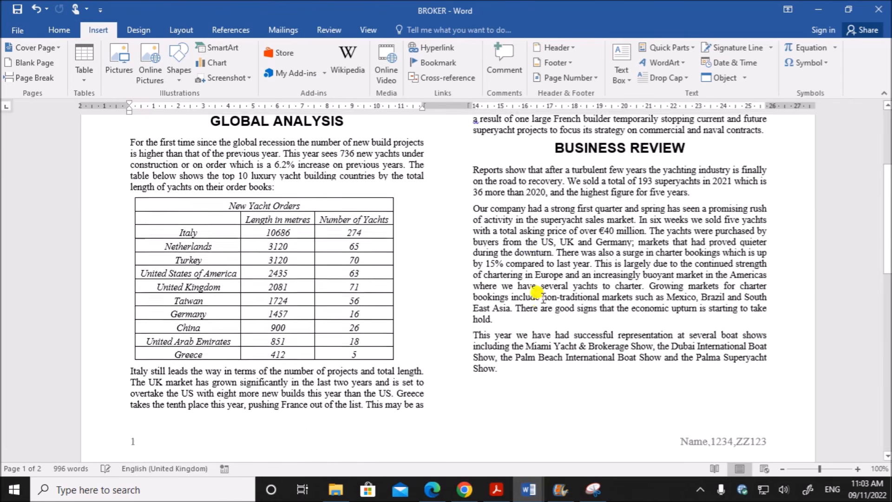
{"action": "scroll", "coordinate": [537, 292], "scroll_direction": "up", "scroll_amount": 3}
{"action": "scroll", "coordinate": [594, 316], "scroll_direction": "down", "scroll_amount": 3}
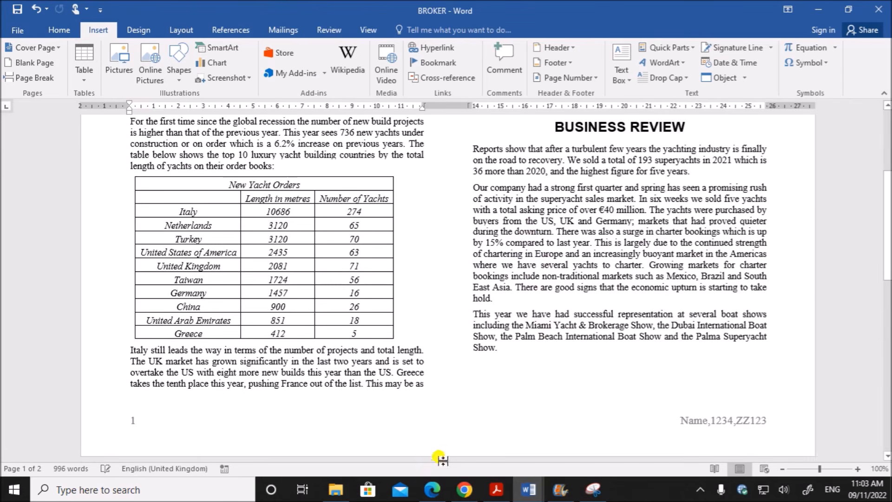
{"action": "left_click", "coordinate": [432, 489]}
{"action": "scroll", "coordinate": [445, 346], "scroll_direction": "down", "scroll_amount": 10}
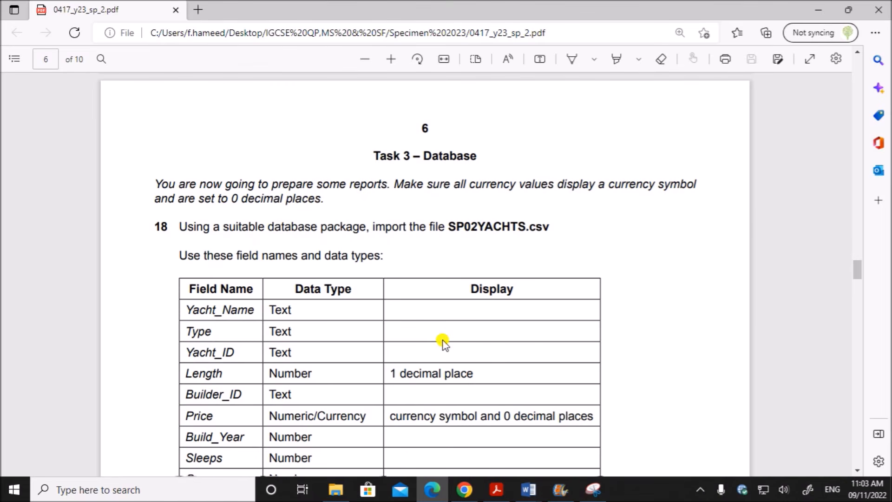
{"action": "left_click_drag", "start_coordinate": [378, 155], "coordinate": [476, 157]}
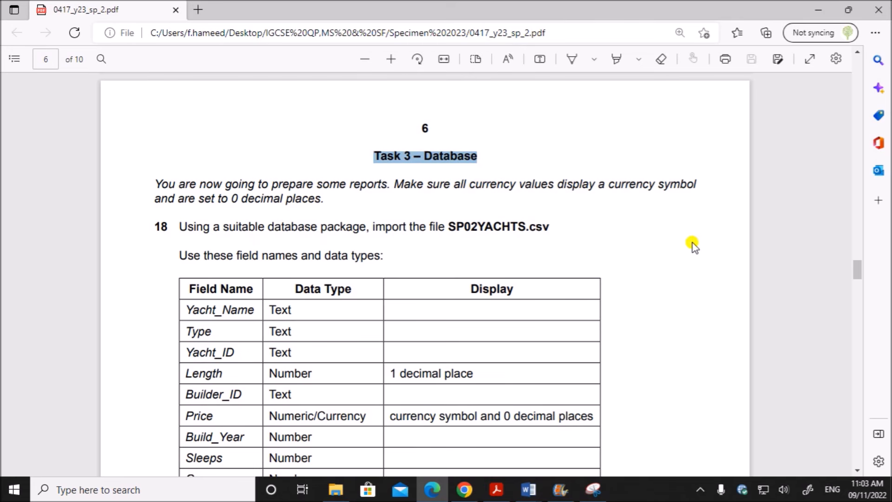